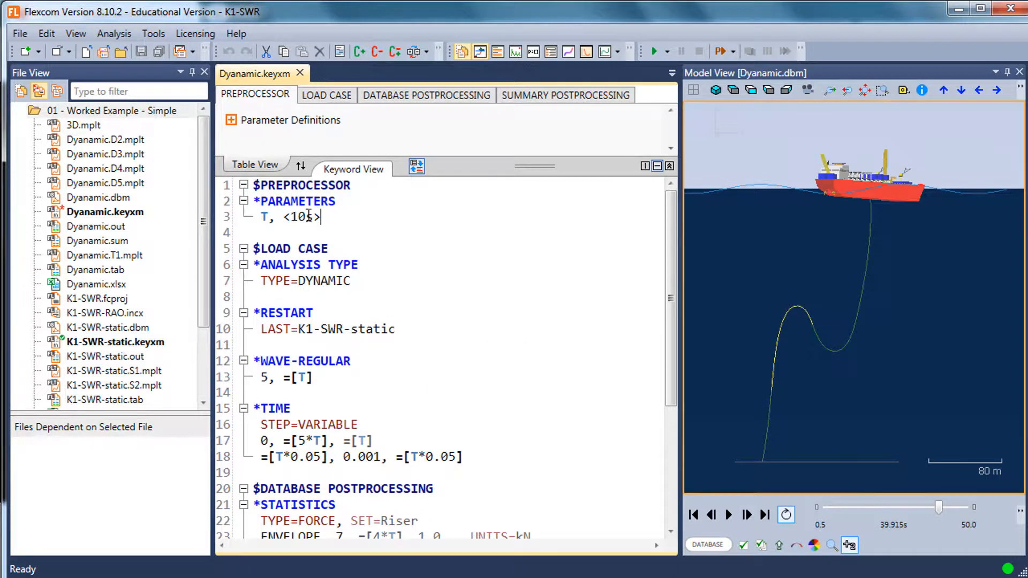
Add a *VARIATION keyword after the *PARAMETERS block and name the variation RegWaves
{"action": "left_click_drag", "start_coordinate": [323, 216], "coordinate": [260, 217]}
{"action": "left_click", "coordinate": [340, 231]}
{"action": "key", "text": "Up"}
{"action": "key", "text": "Return"}
{"action": "key", "text": "Return"}
{"action": "type", "text": "*vare"}
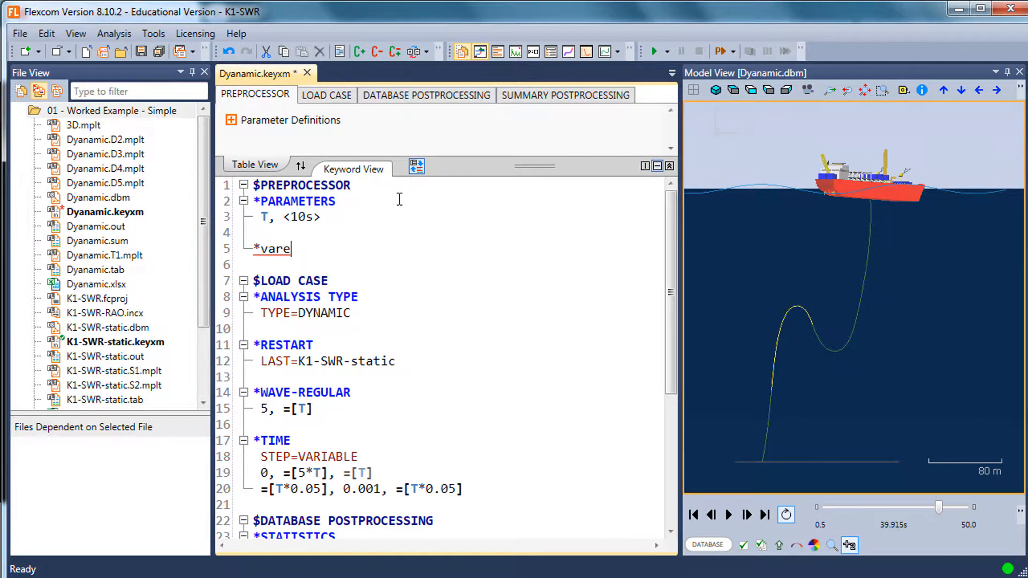
{"action": "key", "text": "BackSpace"}
{"action": "key", "text": "Return"}
{"action": "key", "text": "Return"}
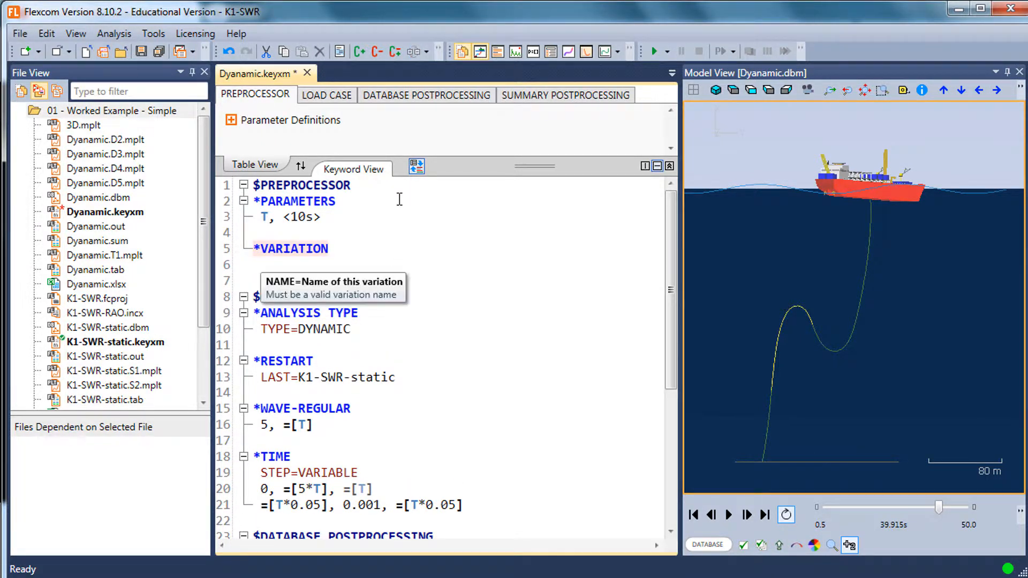
{"action": "type", "text": "NAME=R"}
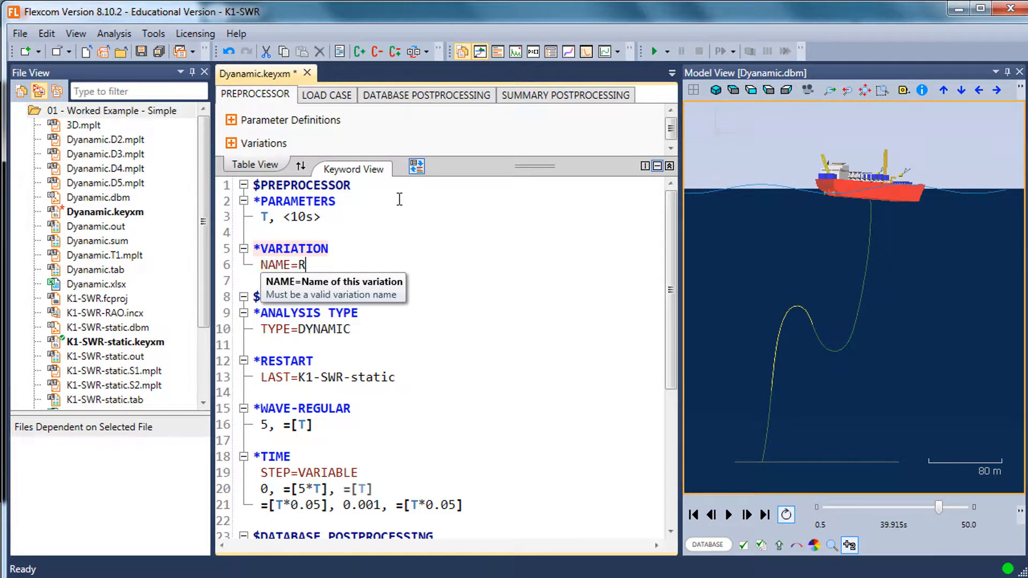
{"action": "type", "text": "egWQaves"}
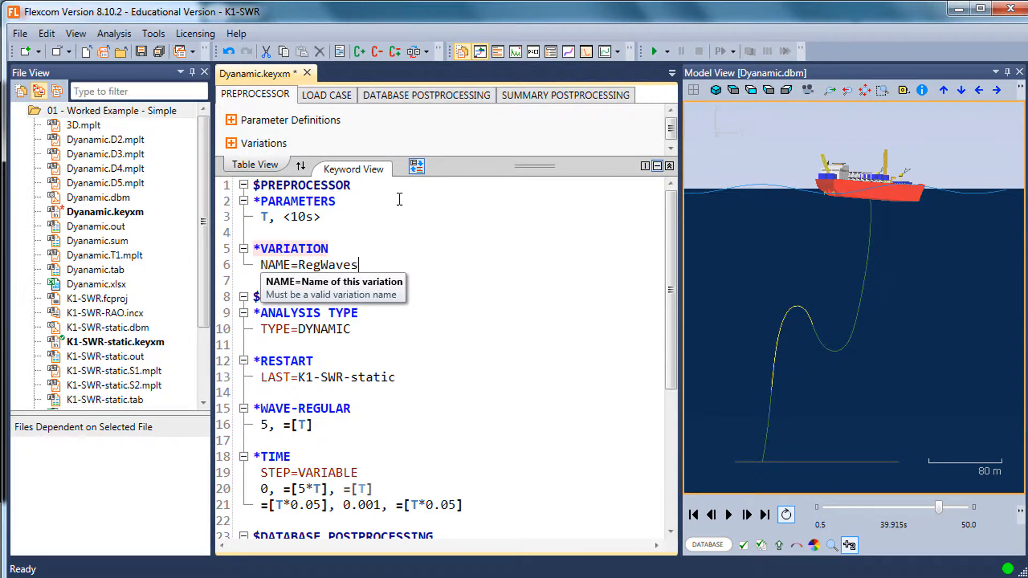
Add a line to the RegWaves variation that generates values of parameter T from a minimum of <5s>
{"action": "key", "text": "Return"}
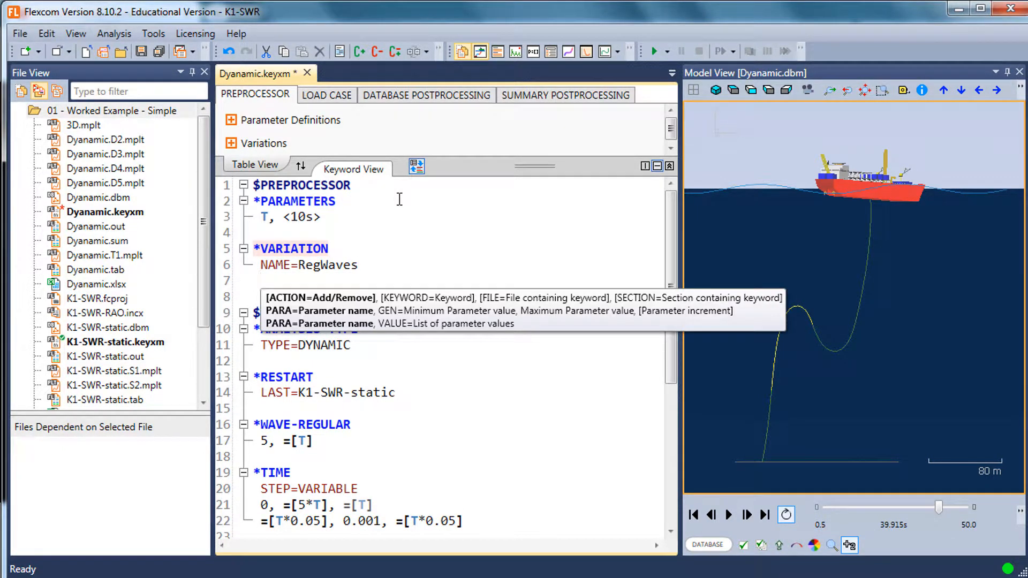
{"action": "type", "text": "PARA="}
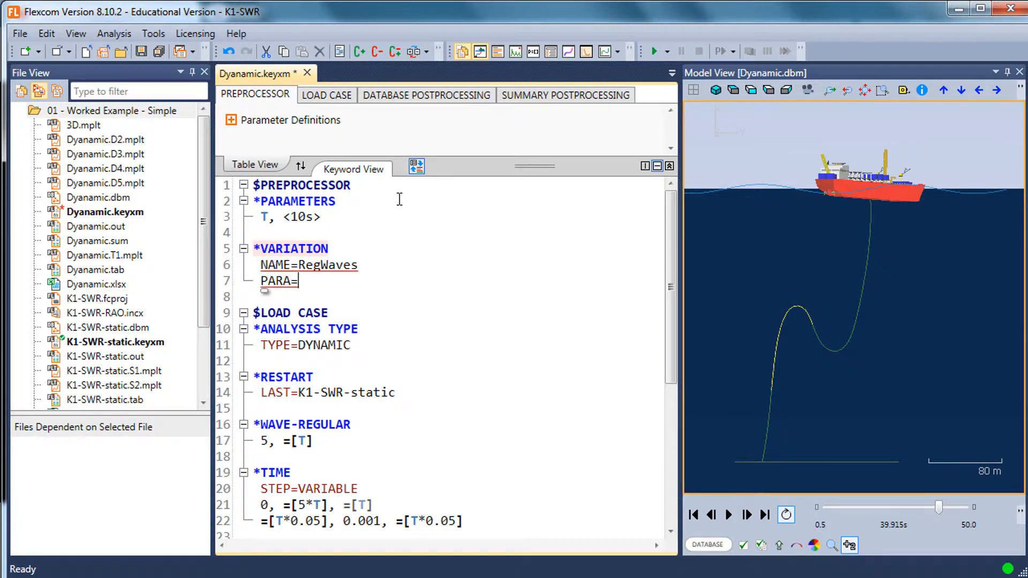
{"action": "type", "text": "T,GEN"}
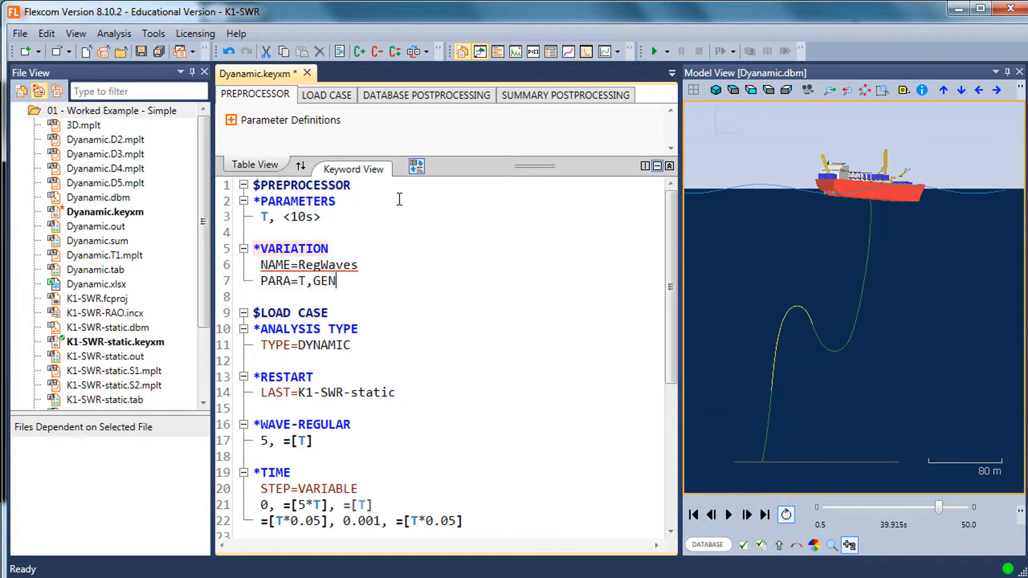
{"action": "type", "text": "-"}
{"action": "type", "text": "<>"}
{"action": "type", "text": "5s"}
Add <25s> as the maximum value of T in the variation's generated range
{"action": "key", "text": "Right"}
{"action": "key", "text": "shift+Left"}
{"action": "key", "text": "shift+Left"}
{"action": "key", "text": "shift+Left"}
{"action": "key", "text": "shift+Left"}
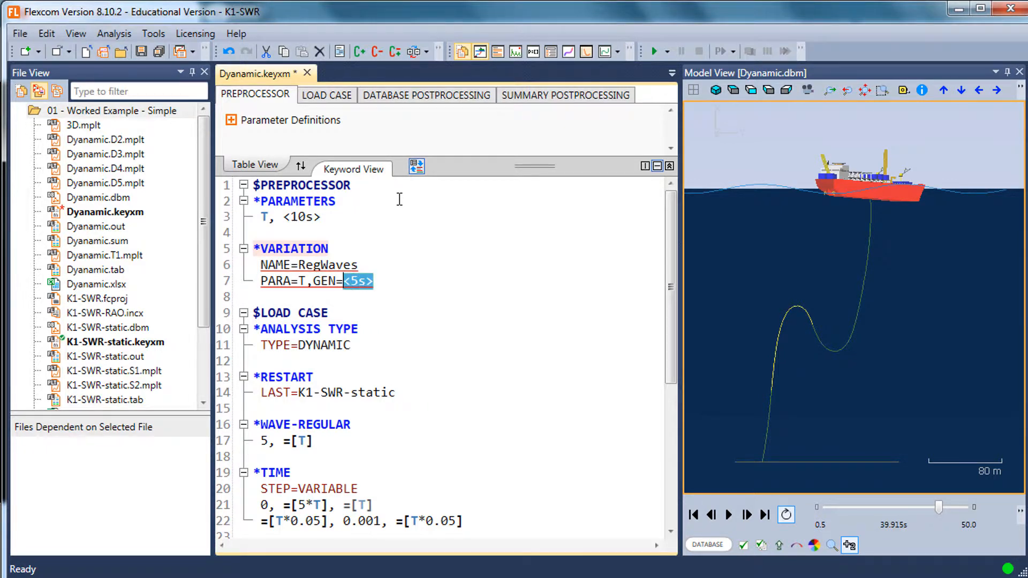
{"action": "key", "text": "ctrl+c"}
{"action": "key", "text": "Right"}
{"action": "type", "text": "m"}
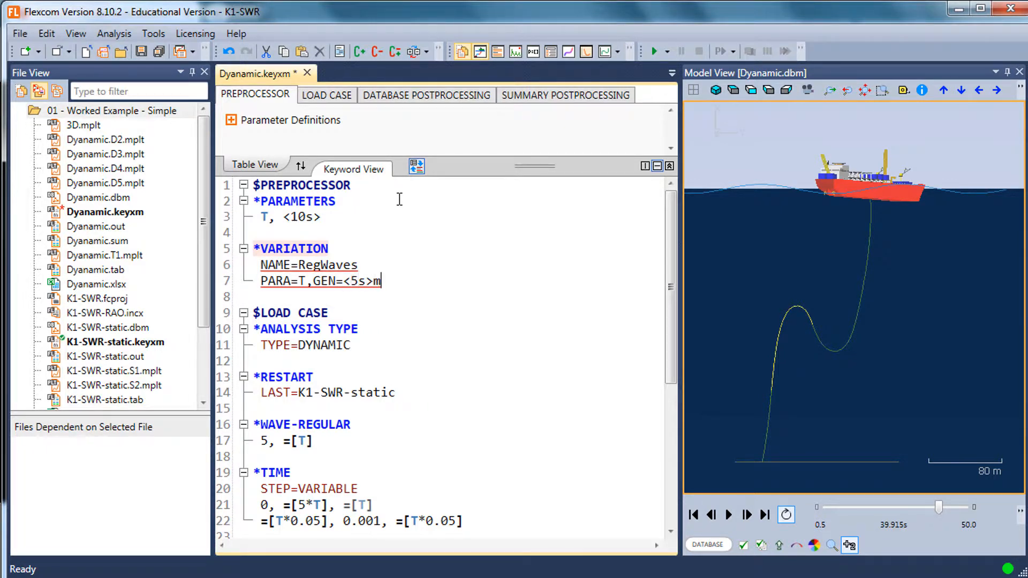
{"action": "key", "text": "BackSpace"}
{"action": "type", "text": ","}
{"action": "key", "text": "ctrl+v"}
{"action": "key", "text": "Left"}
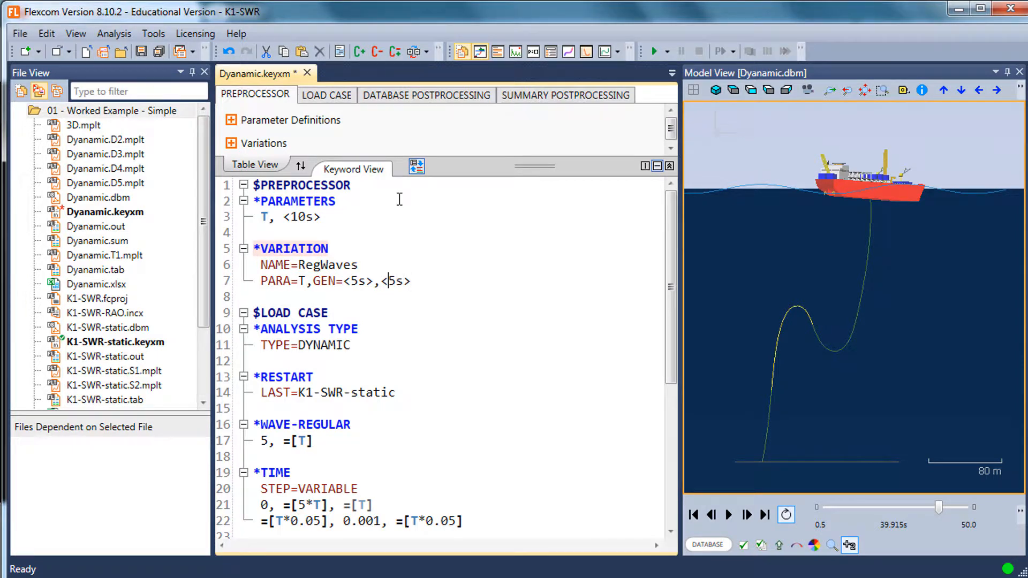
{"action": "type", "text": "25s>,"}
Add a parameter increment of <1s> to the variation's range for T and save the keyword file
{"action": "key", "text": "ctrl+v"}
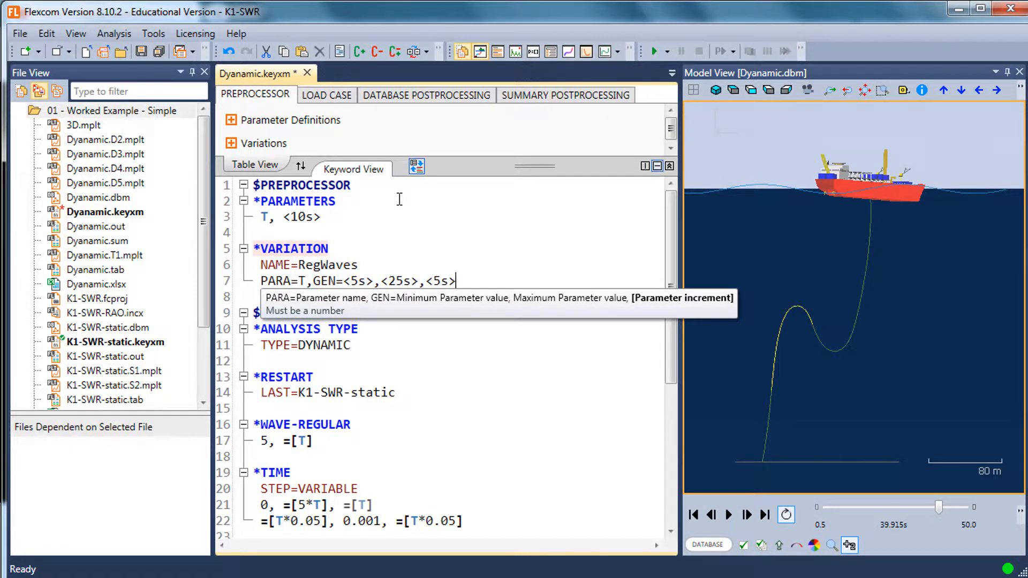
{"action": "key", "text": "Left"}
{"action": "key", "text": "Left"}
{"action": "key", "text": "BackSpace"}
{"action": "type", "text": "1"}
{"action": "left_click", "coordinate": [383, 226]}
{"action": "left_click", "coordinate": [376, 261]}
{"action": "key", "text": "ctrl+s"}
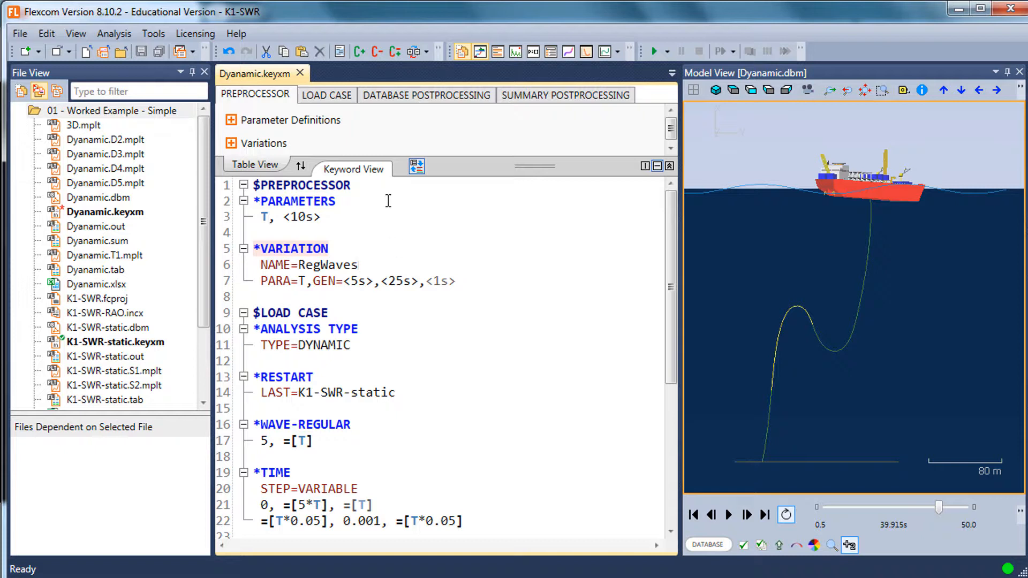
Close the Dyanamic.keyxm file and reopen it for editing
{"action": "left_click", "coordinate": [300, 73]}
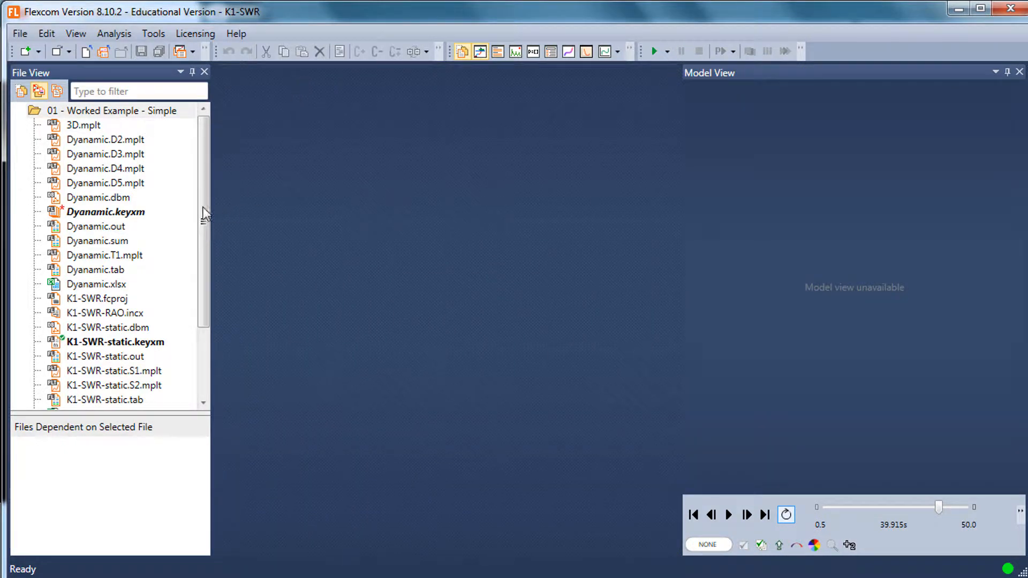
{"action": "left_click", "coordinate": [141, 217]}
{"action": "left_click", "coordinate": [137, 184]}
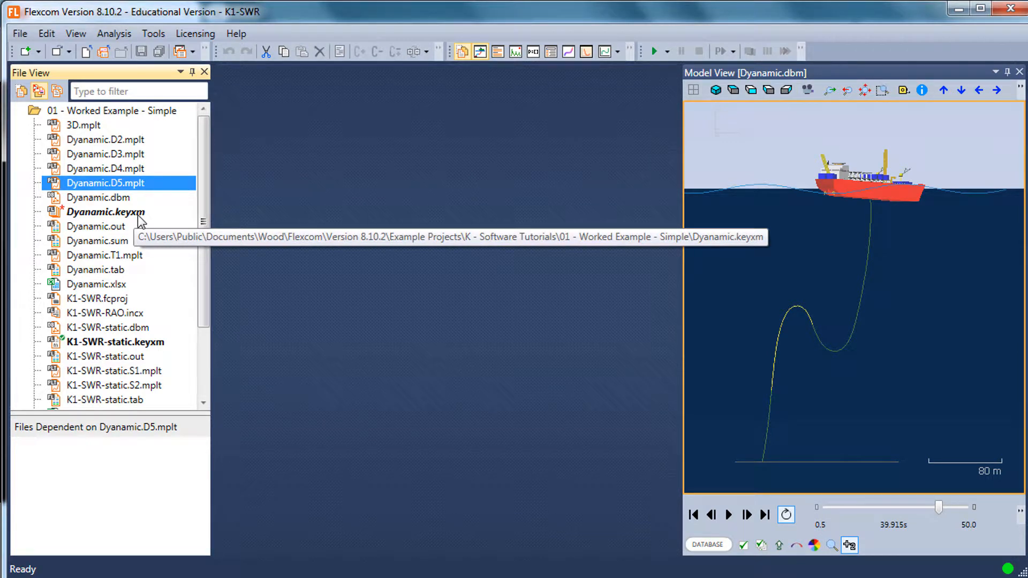
{"action": "double_click", "coordinate": [141, 212]}
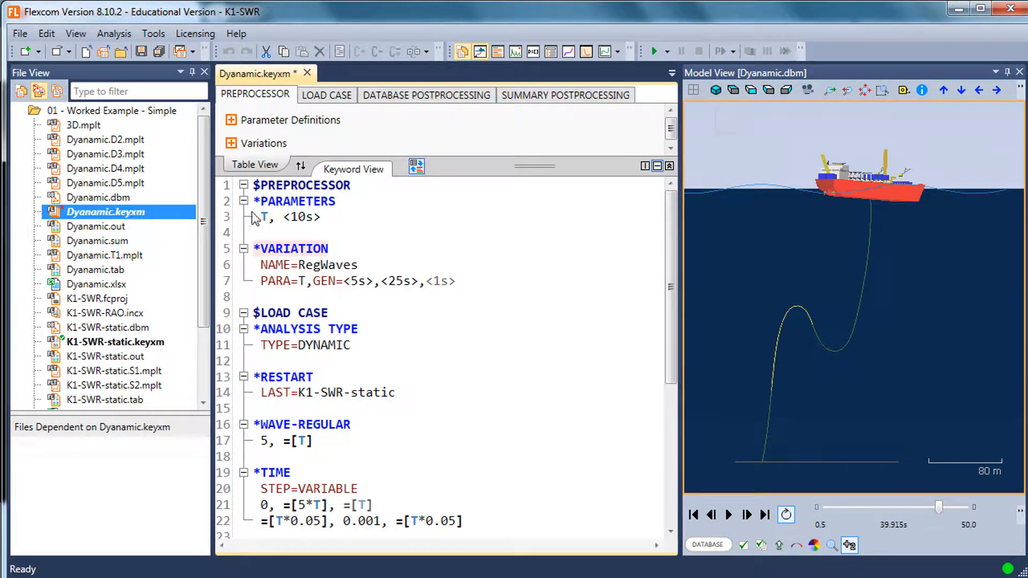
Review the *WAVE-REGULAR and *TIME definitions for their use of parameter T, and collapse the $DATABASE POSTPROCESSING section
{"action": "left_click", "coordinate": [366, 259]}
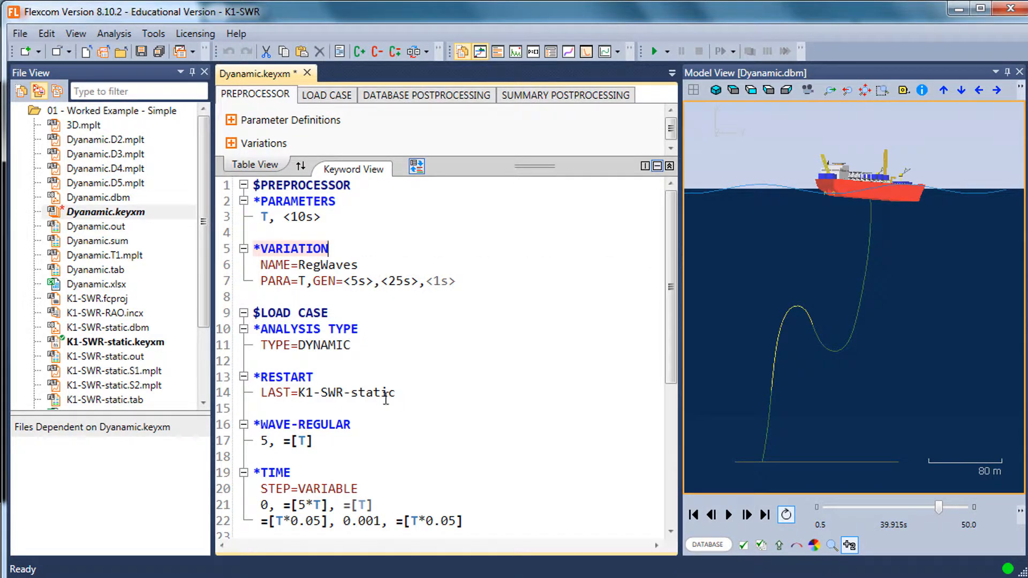
{"action": "scroll", "coordinate": [385, 399], "scroll_direction": "down", "scroll_amount": 1}
{"action": "left_click_drag", "start_coordinate": [313, 394], "coordinate": [251, 376]}
{"action": "left_click", "coordinate": [317, 397]}
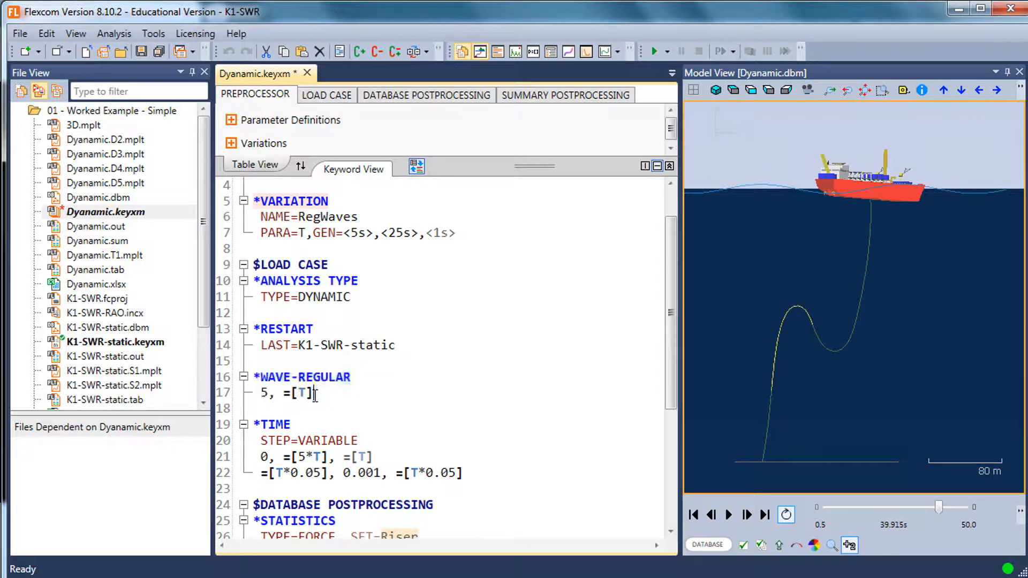
{"action": "scroll", "coordinate": [447, 467], "scroll_direction": "down", "scroll_amount": 3}
{"action": "left_click", "coordinate": [344, 361]}
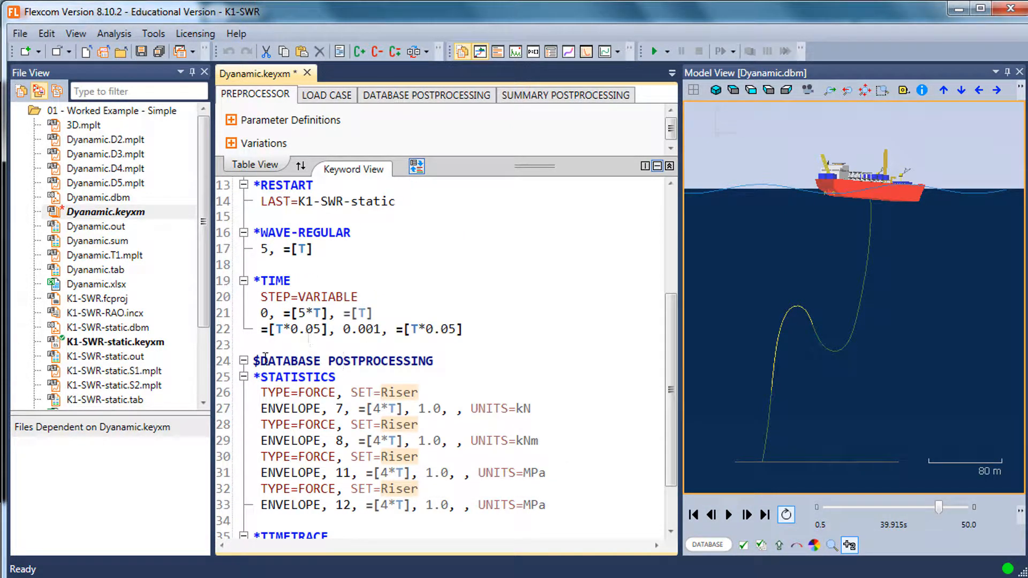
{"action": "left_click", "coordinate": [244, 361]}
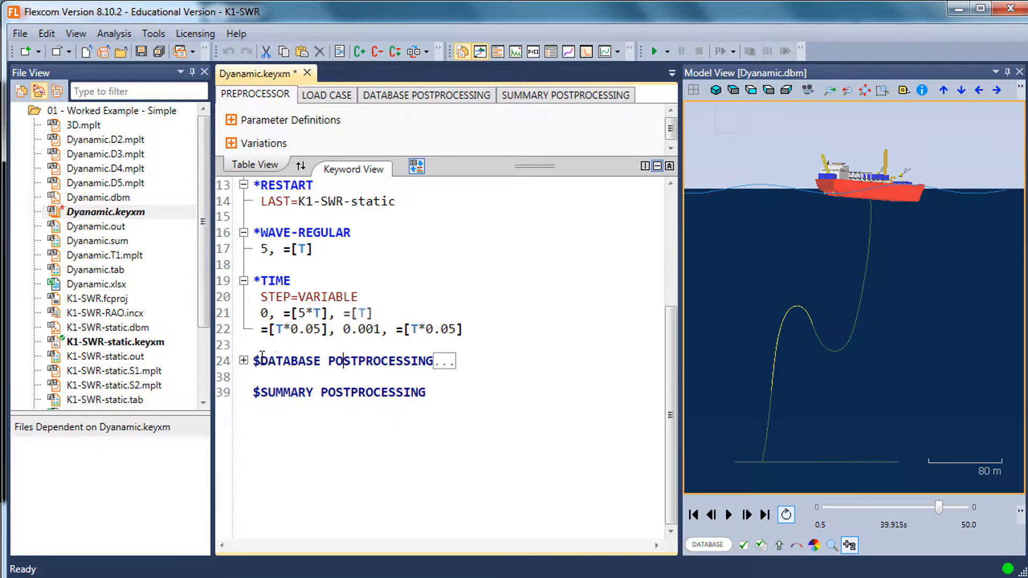
{"action": "left_click", "coordinate": [475, 311]}
{"action": "scroll", "coordinate": [469, 283], "scroll_direction": "up", "scroll_amount": 3}
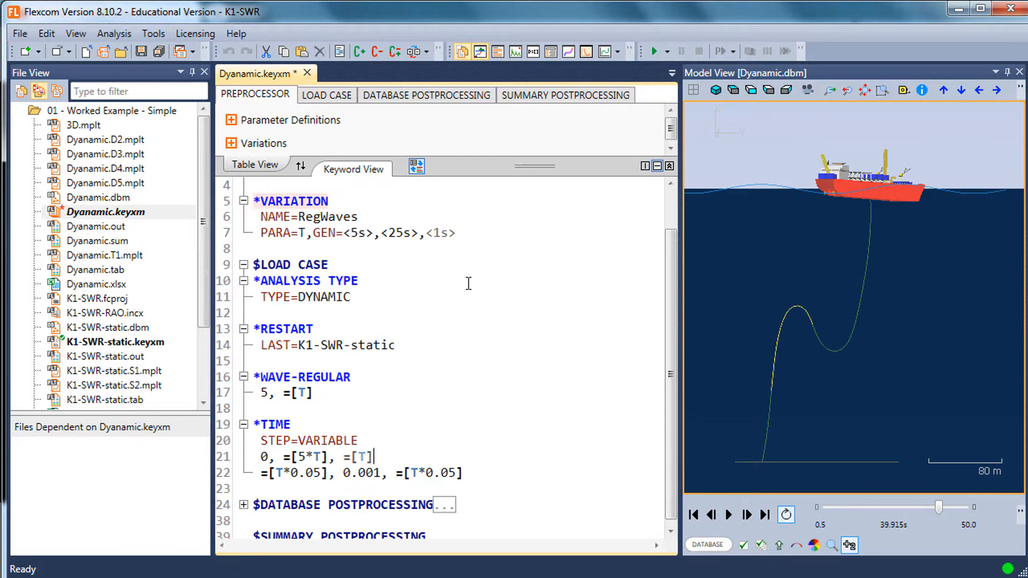
Insert a *COMBINATIONS keyword between the *VARIATION block and the $LOAD CASE section
{"action": "left_click", "coordinate": [364, 248]}
{"action": "scroll", "coordinate": [364, 248], "scroll_direction": "up", "scroll_amount": 3}
{"action": "key", "text": "Return"}
{"action": "key", "text": "Return"}
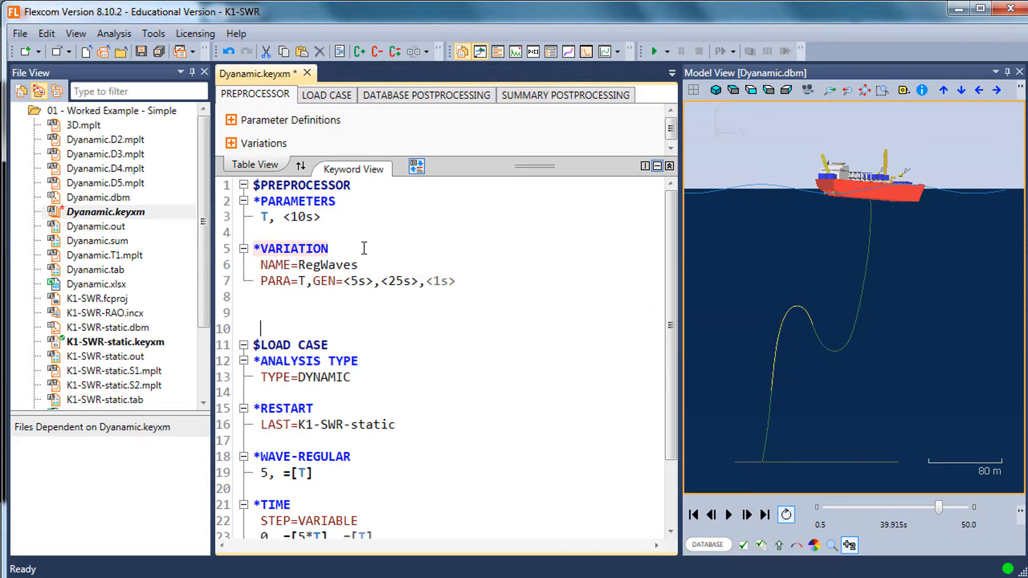
{"action": "type", "text": "*C"}
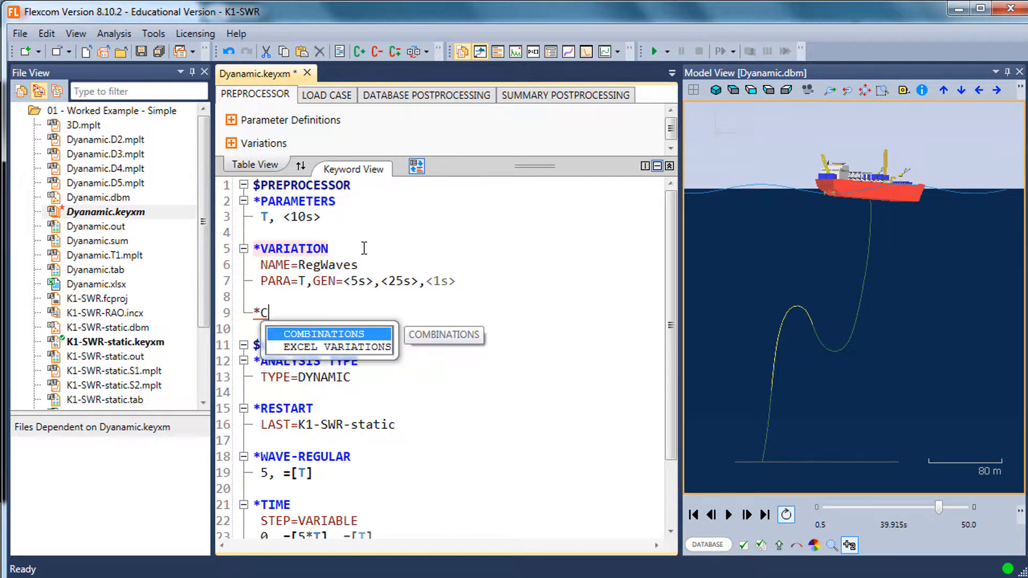
{"action": "key", "text": "Return"}
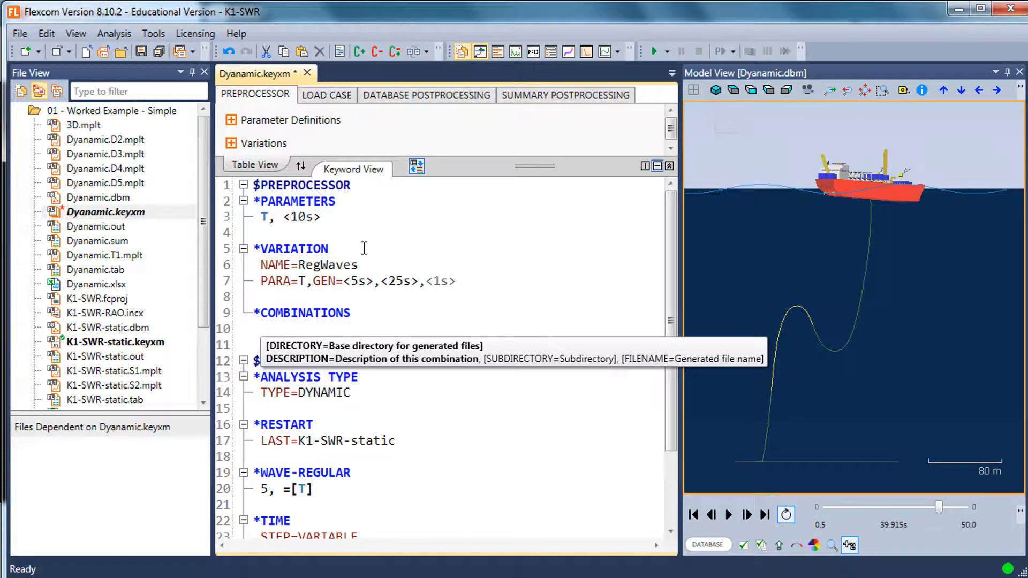
Set the description of the combination to Waves
{"action": "type", "text": "DESC"}
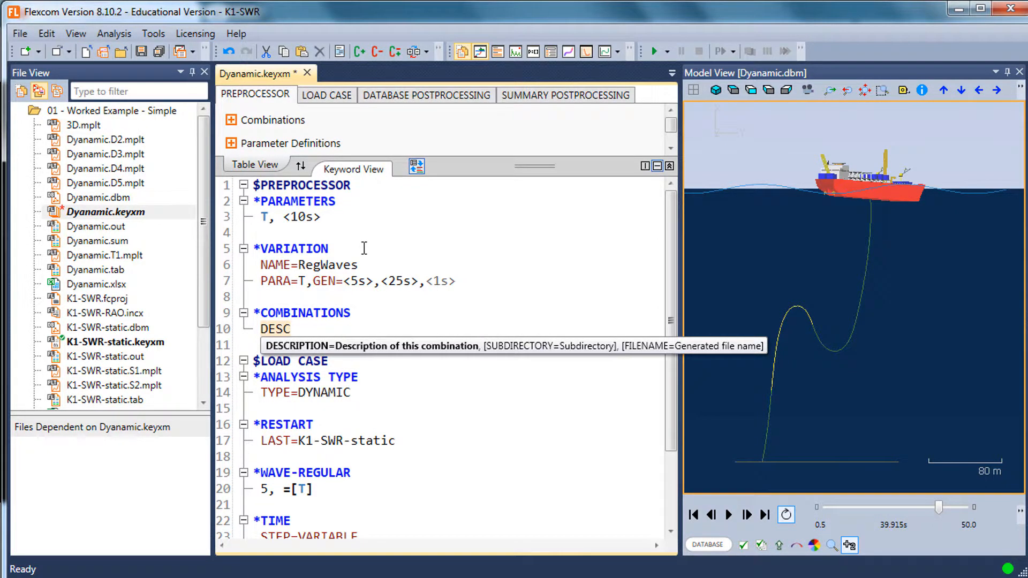
{"action": "type", "text": "RIPTION"}
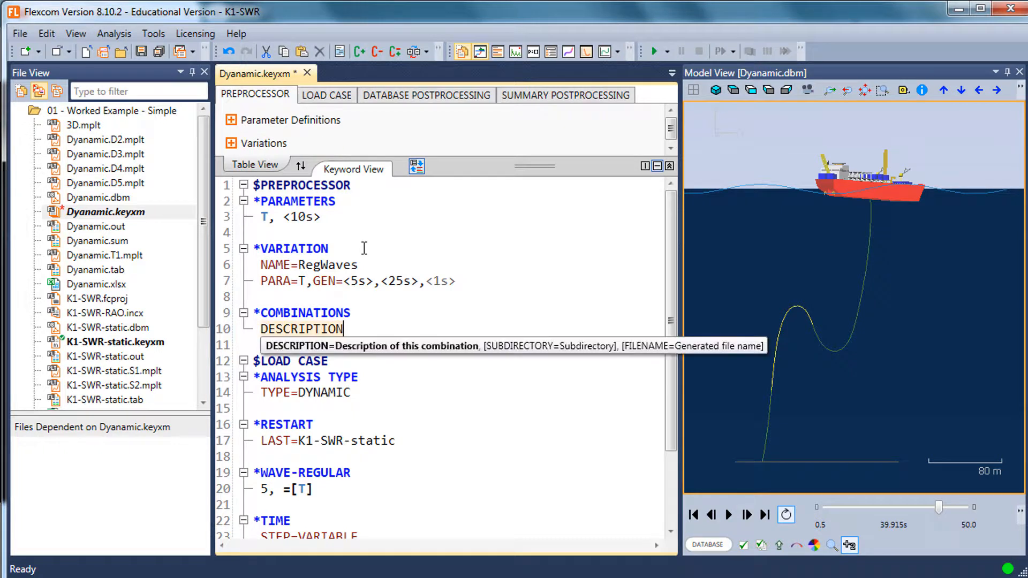
{"action": "type", "text": "S"}
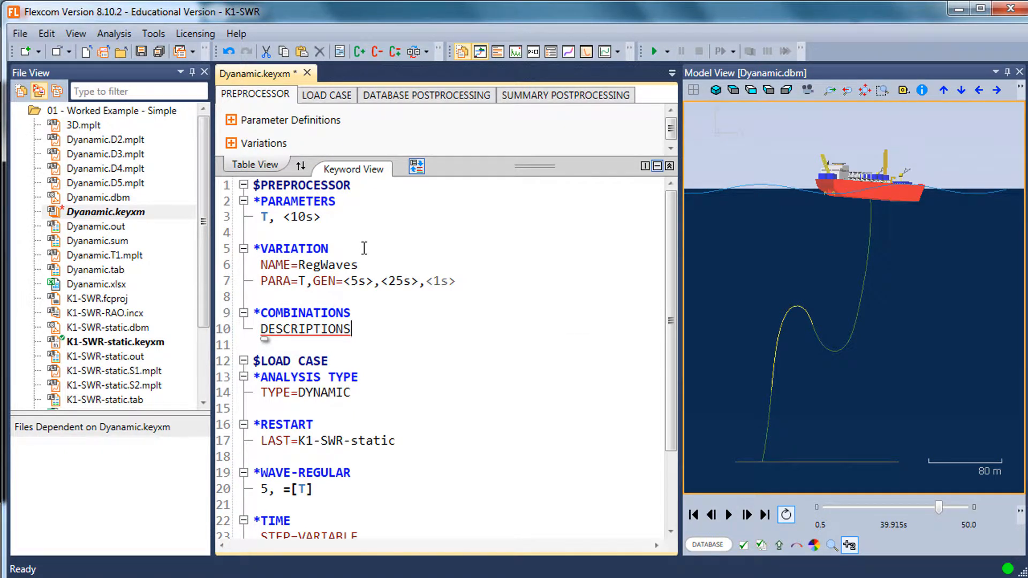
{"action": "key", "text": "BackSpace"}
{"action": "type", "text": "=WAv"}
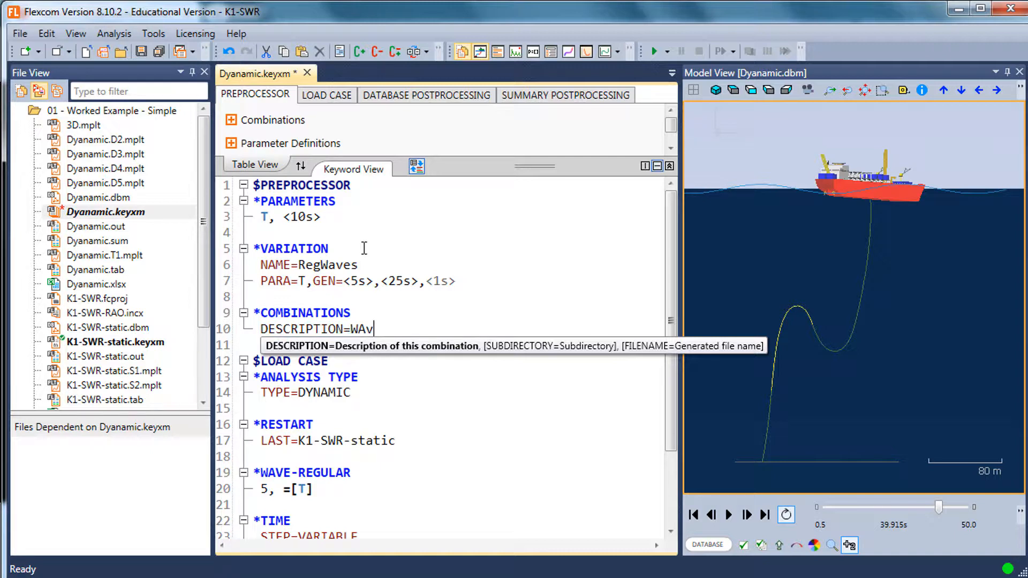
{"action": "key", "text": "BackSpace"}
{"action": "key", "text": "BackSpace"}
{"action": "key", "text": "BackSpace"}
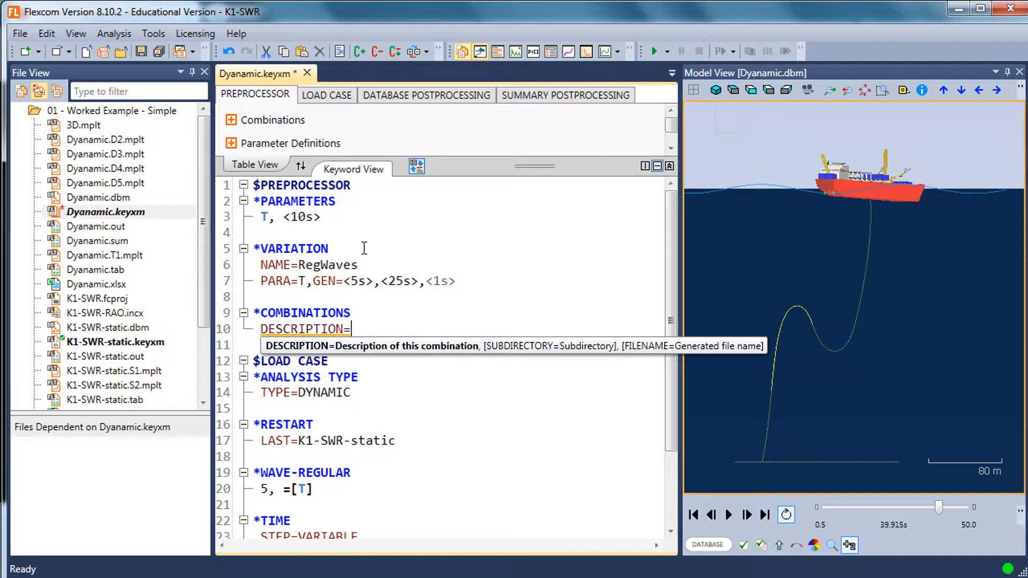
{"action": "type", "text": "Wav"}
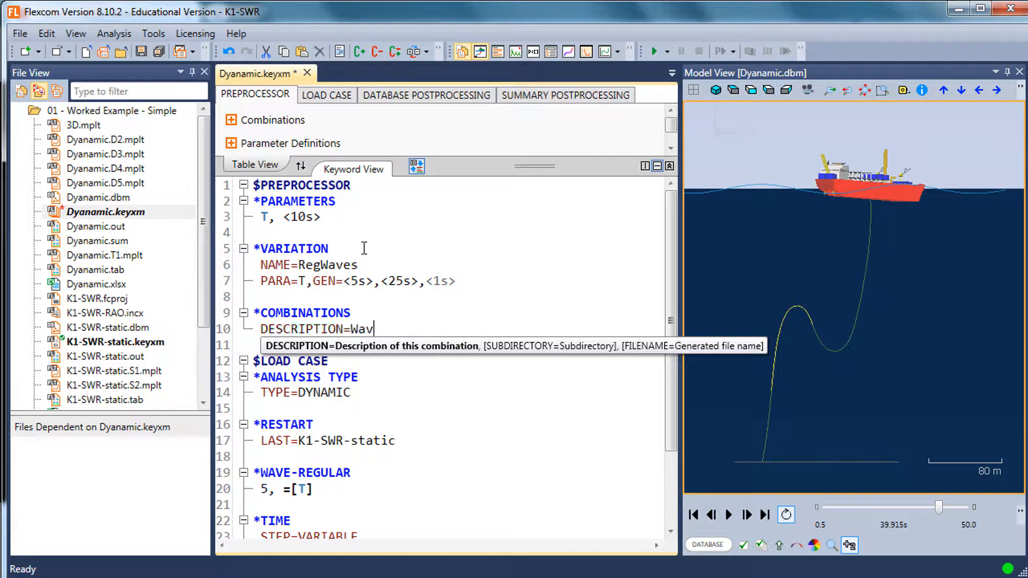
{"action": "type", "text": "es, "}
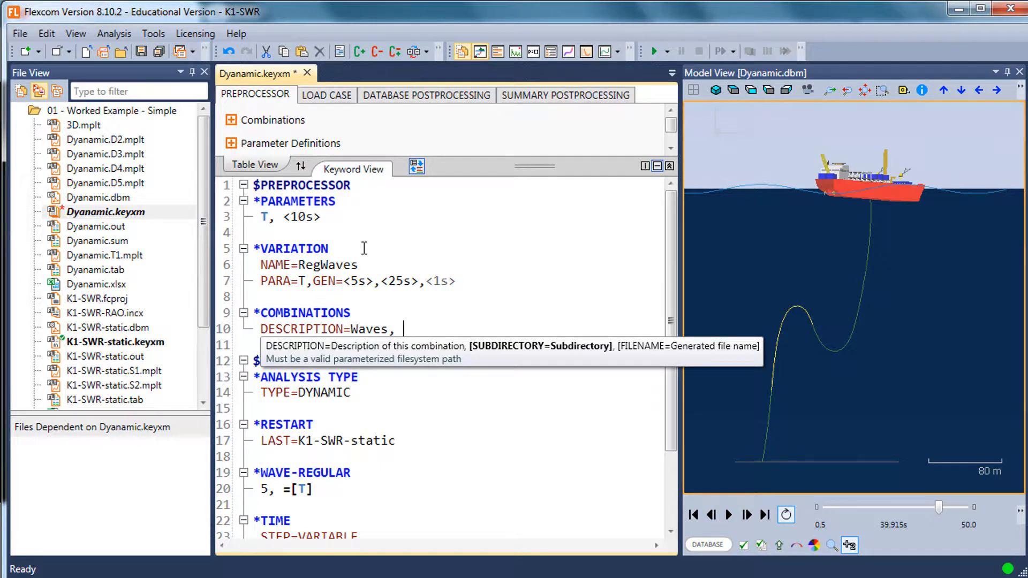
{"action": "type", "text": "FILENAME"}
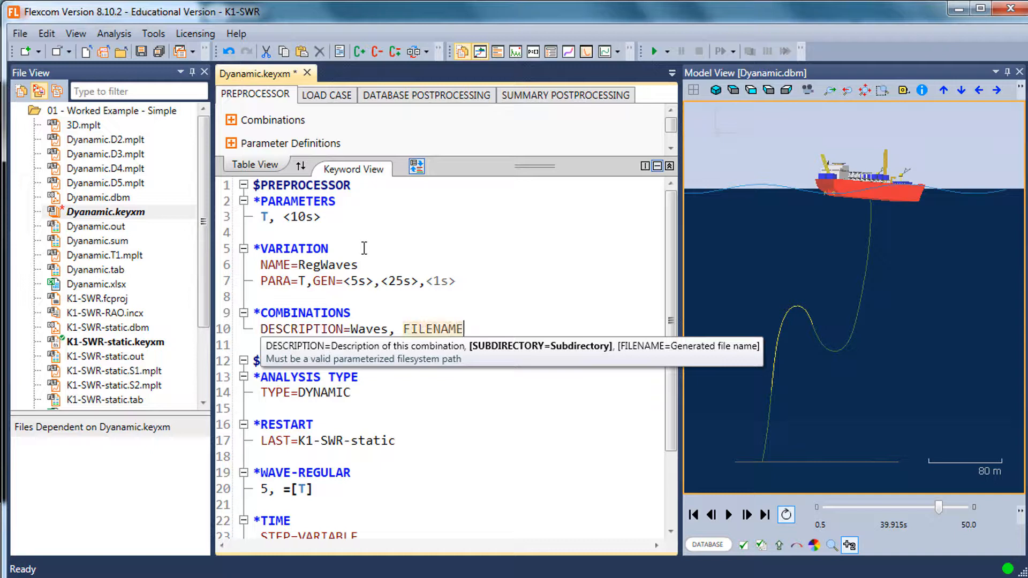
{"action": "type", "text": "="}
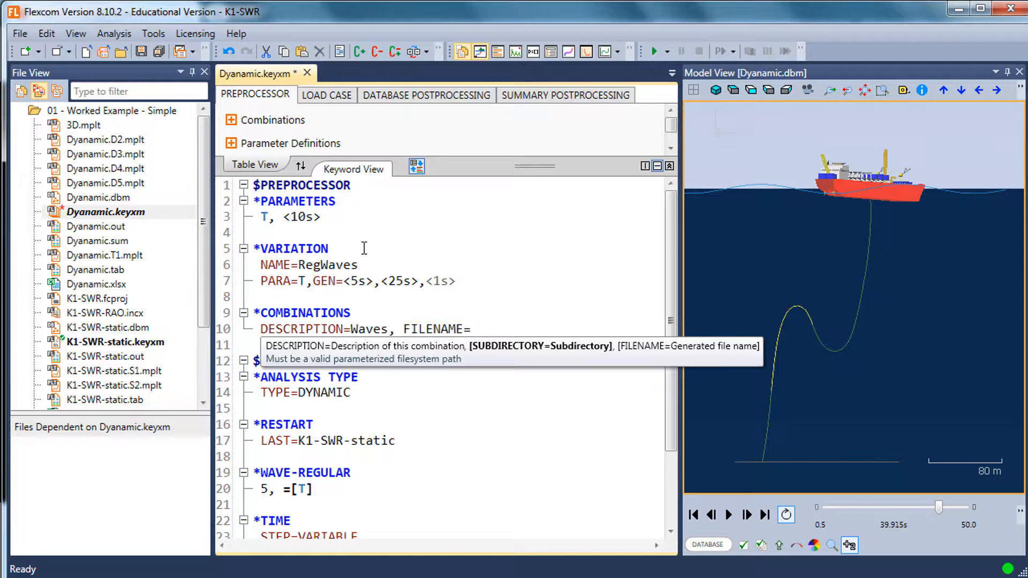
{"action": "type", "text": "\"\""}
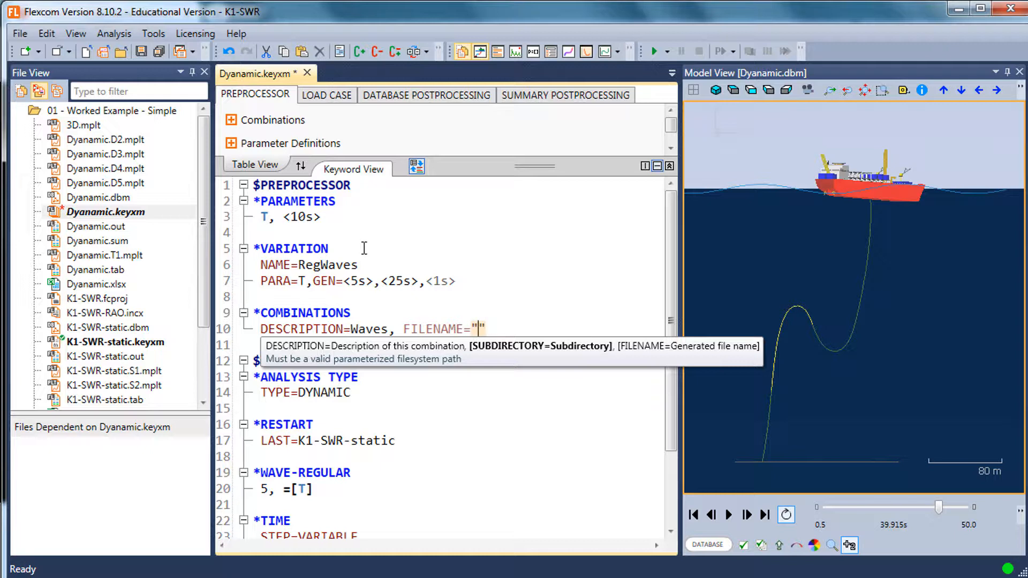
Give the combination the parameterized generated file name "Wave %T%s"
{"action": "type", "text": "Wave %"}
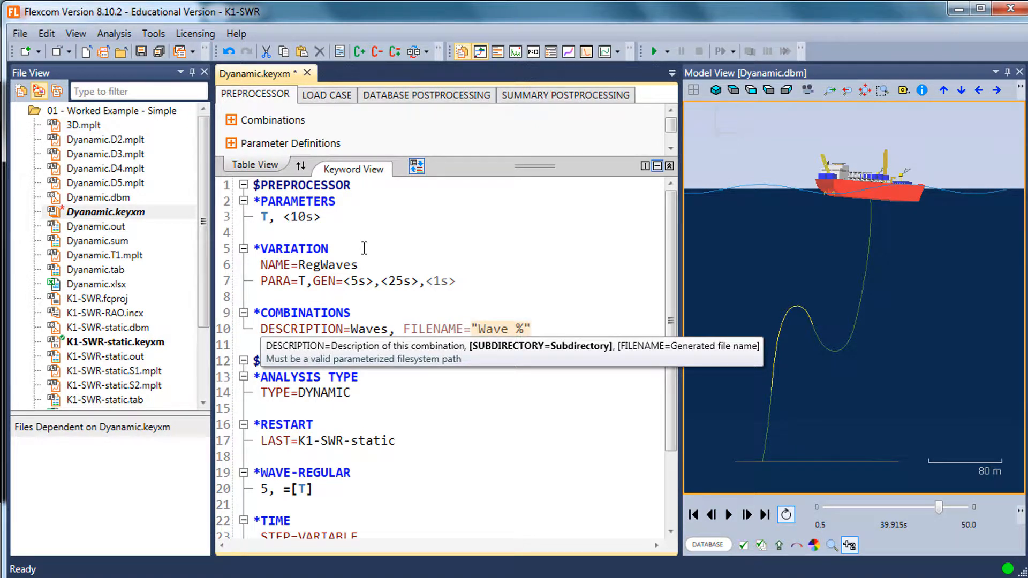
{"action": "type", "text": "T%"}
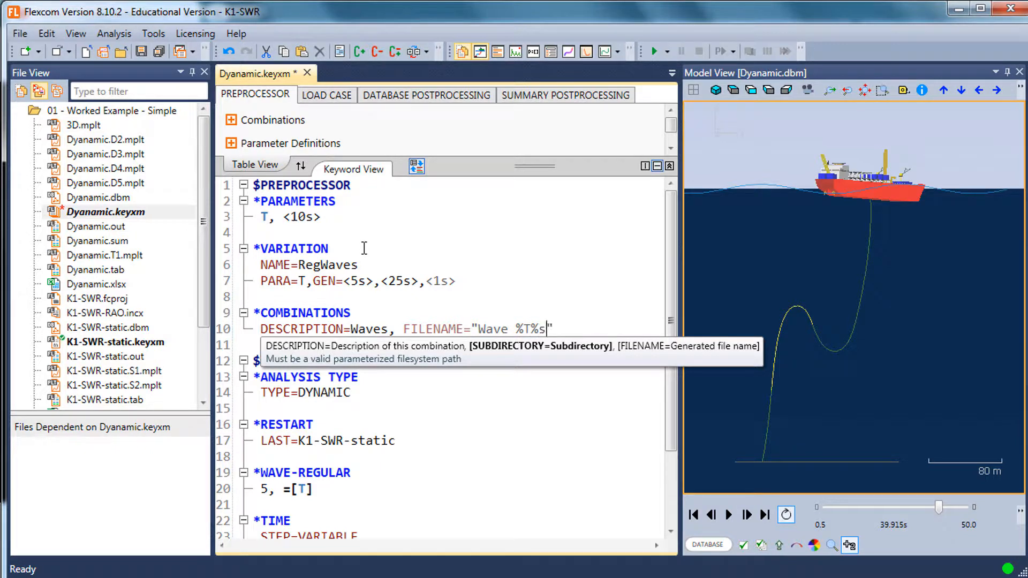
{"action": "type", "text": "s"}
Save Dyanamic.keyxm with the combination's file name completed as "Wave %T%s", and close the Model View
{"action": "left_click", "coordinate": [375, 249]}
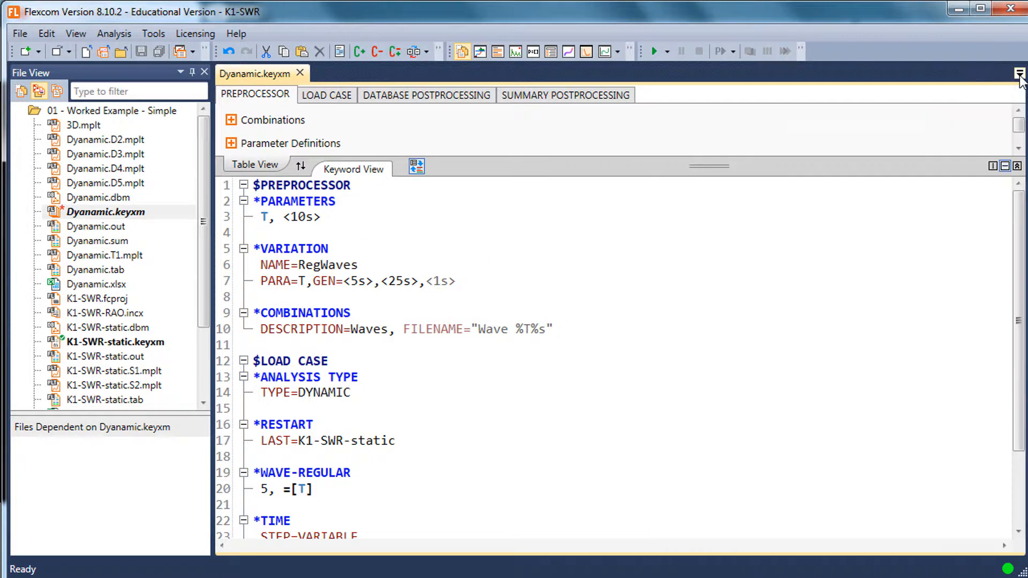
{"action": "left_click", "coordinate": [1019, 72]}
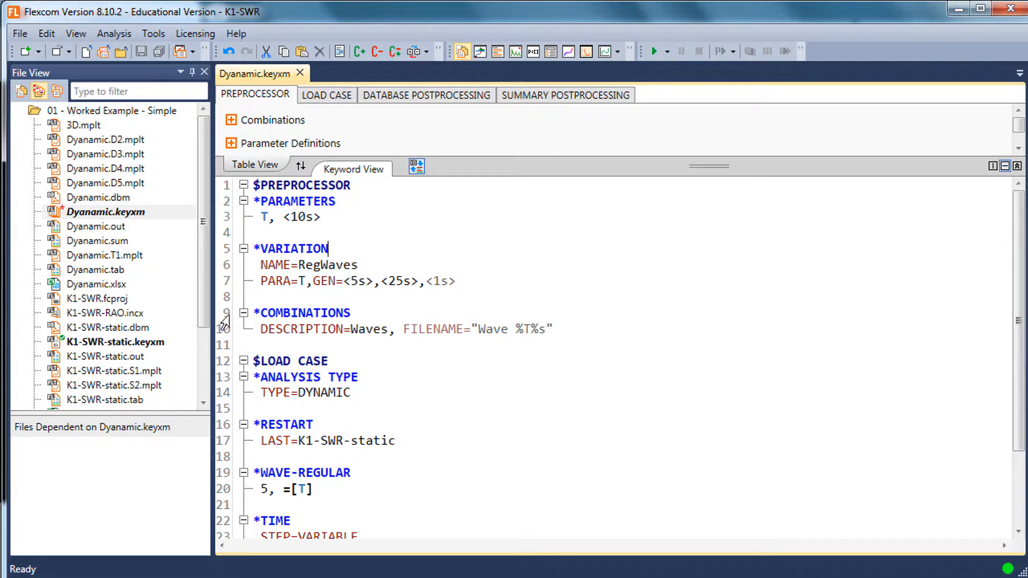
Clean the analysis output files out of the 01 - Worked Example - Simple folder and its subfolders, leaving the plot files (.mplt)
{"action": "left_click", "coordinate": [78, 111]}
{"action": "right_click", "coordinate": [80, 113]}
{"action": "left_click", "coordinate": [140, 277]}
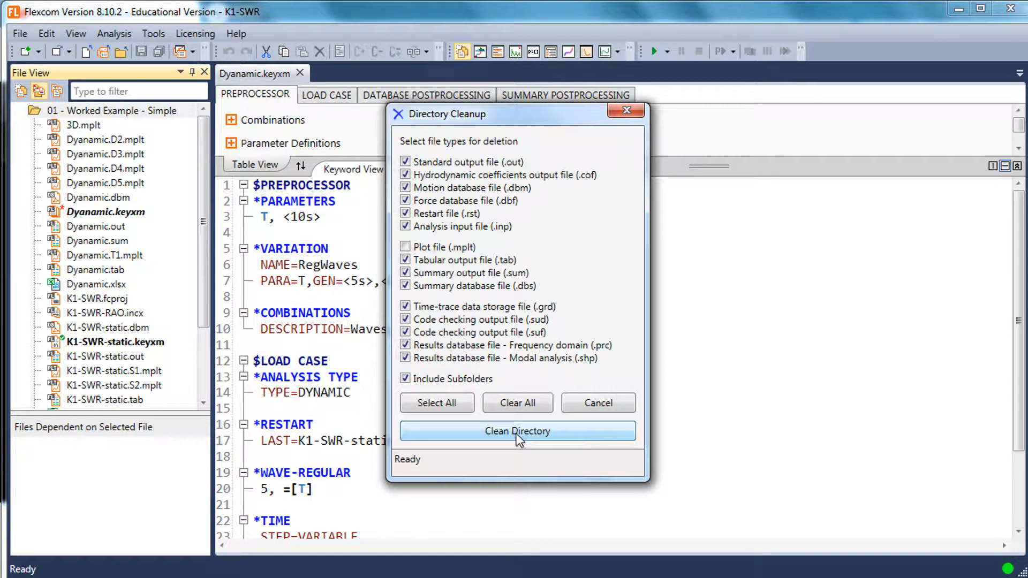
{"action": "left_click", "coordinate": [516, 433]}
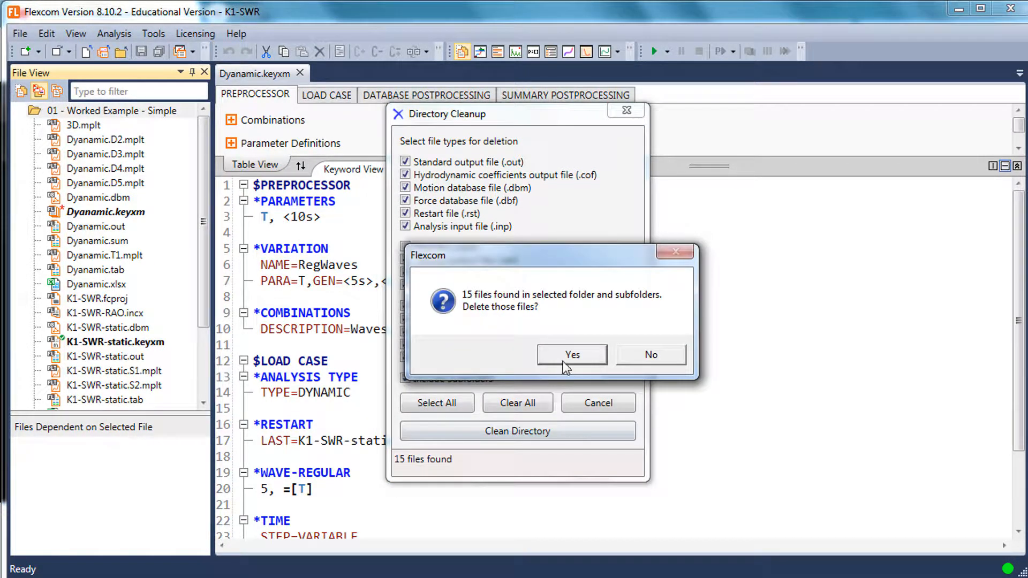
{"action": "left_click", "coordinate": [563, 359]}
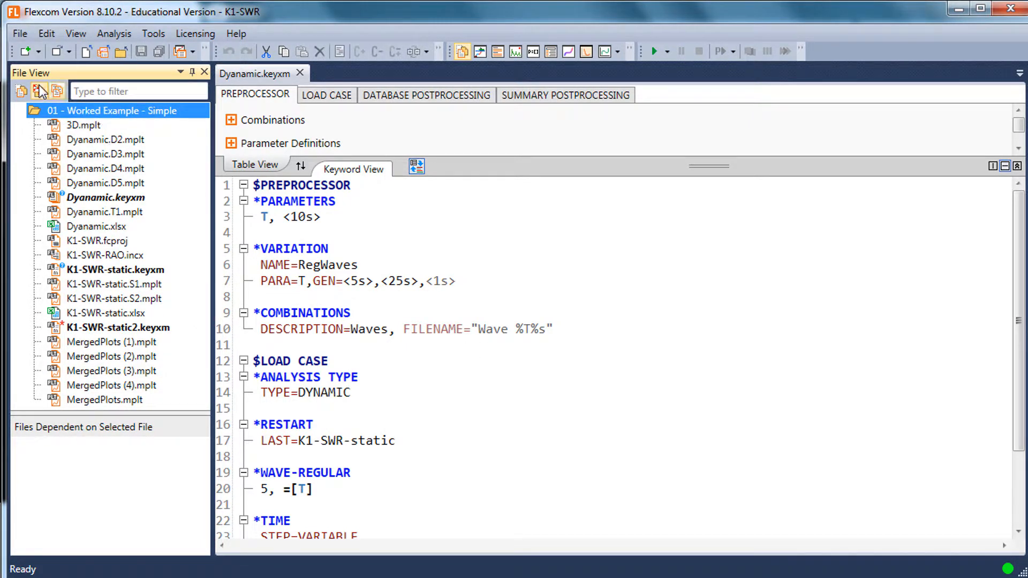
Limit the file list to keyword files and generate the variations for Dyanamic.keyxm
{"action": "left_click", "coordinate": [58, 92]}
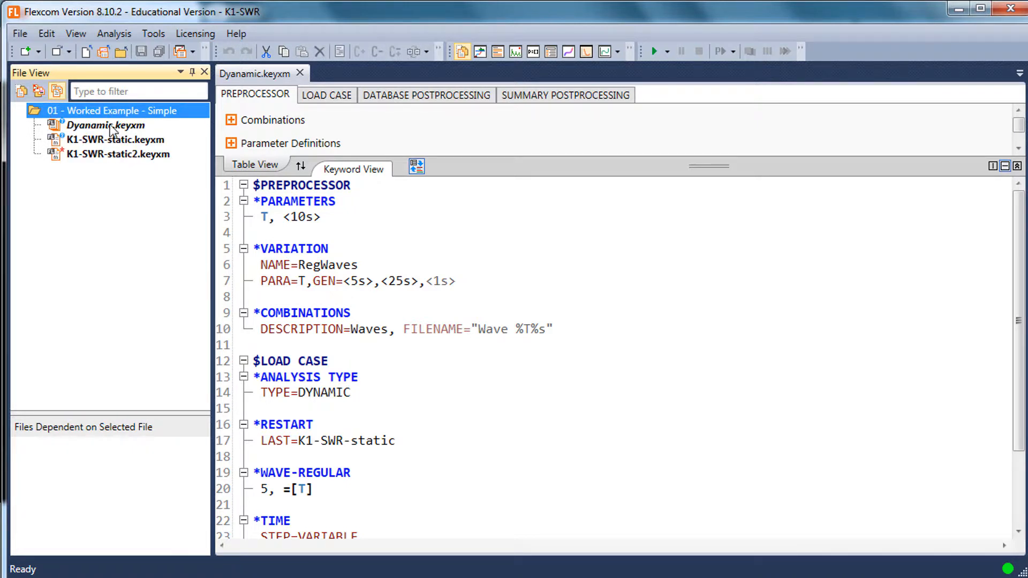
{"action": "left_click", "coordinate": [110, 127]}
{"action": "left_click", "coordinate": [336, 264]}
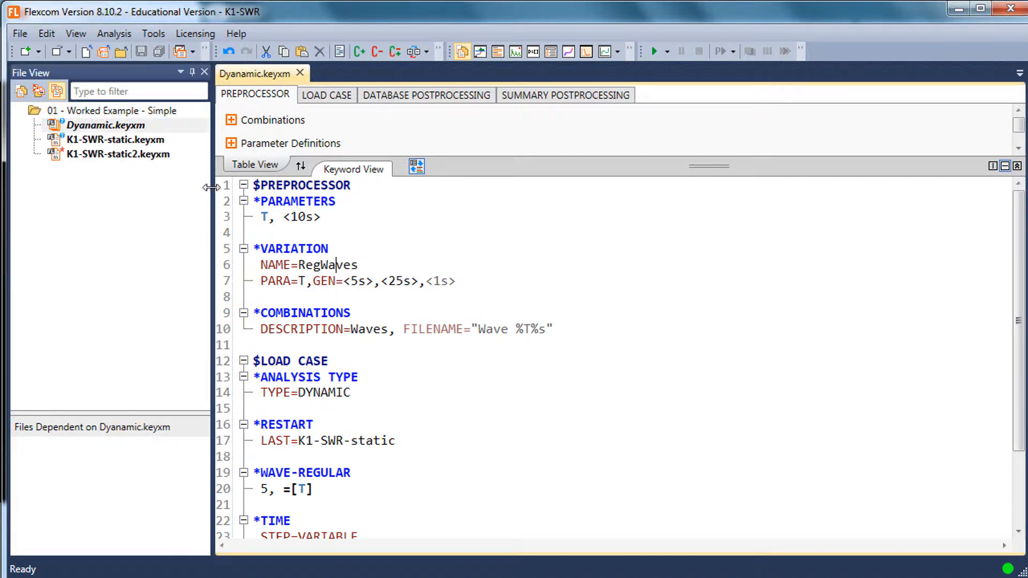
{"action": "right_click", "coordinate": [114, 125]}
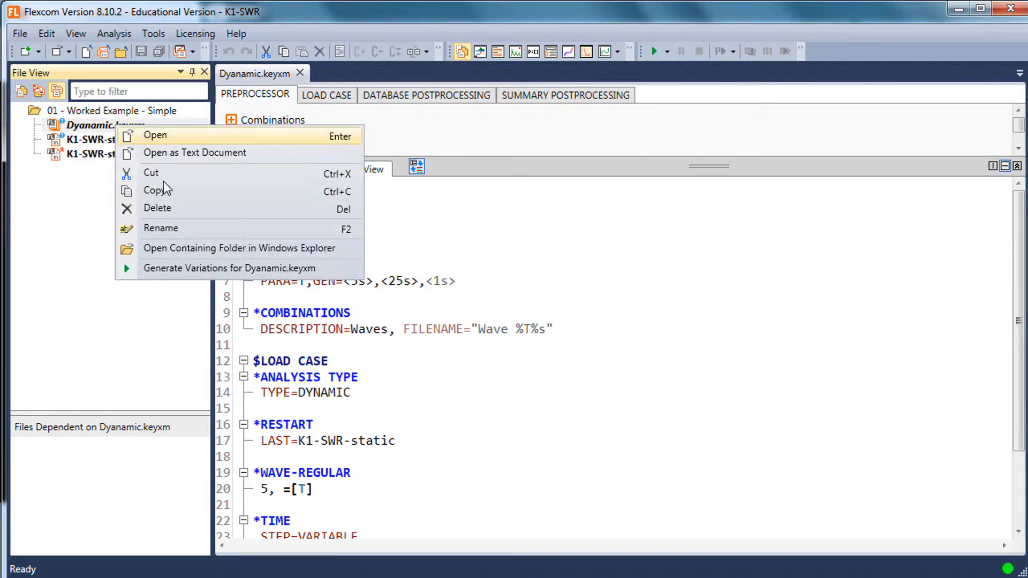
{"action": "left_click", "coordinate": [226, 268]}
Display the Analysis Status view and resize the panes to give the file list more room
{"action": "left_click_drag", "start_coordinate": [130, 408], "coordinate": [130, 370]}
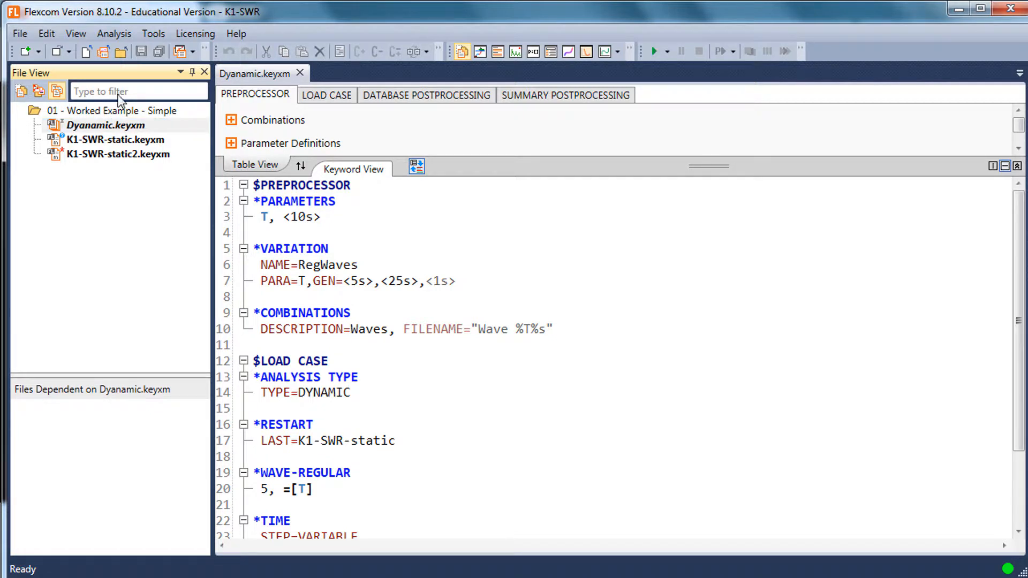
{"action": "left_click", "coordinate": [75, 34]}
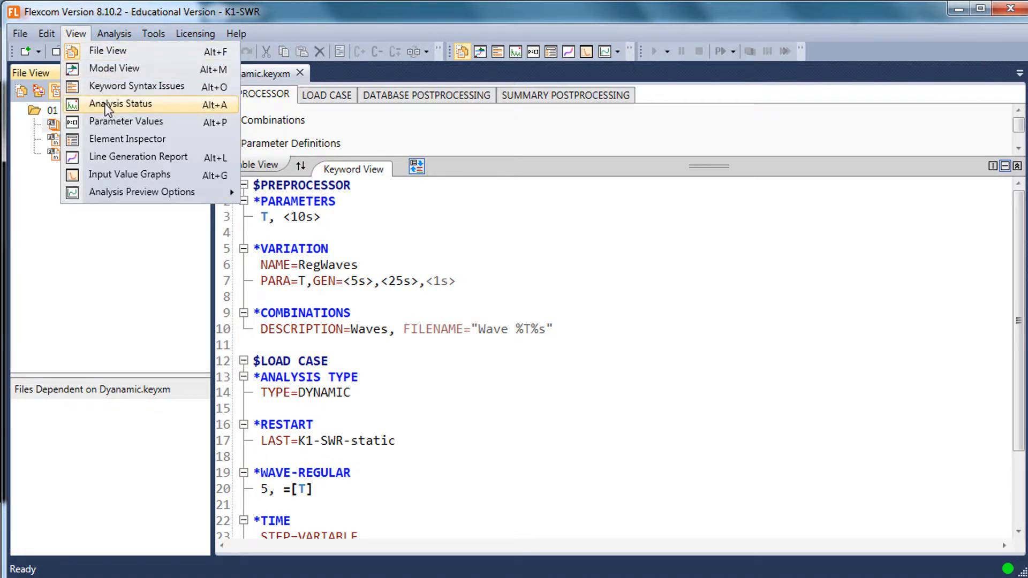
{"action": "left_click", "coordinate": [120, 103]}
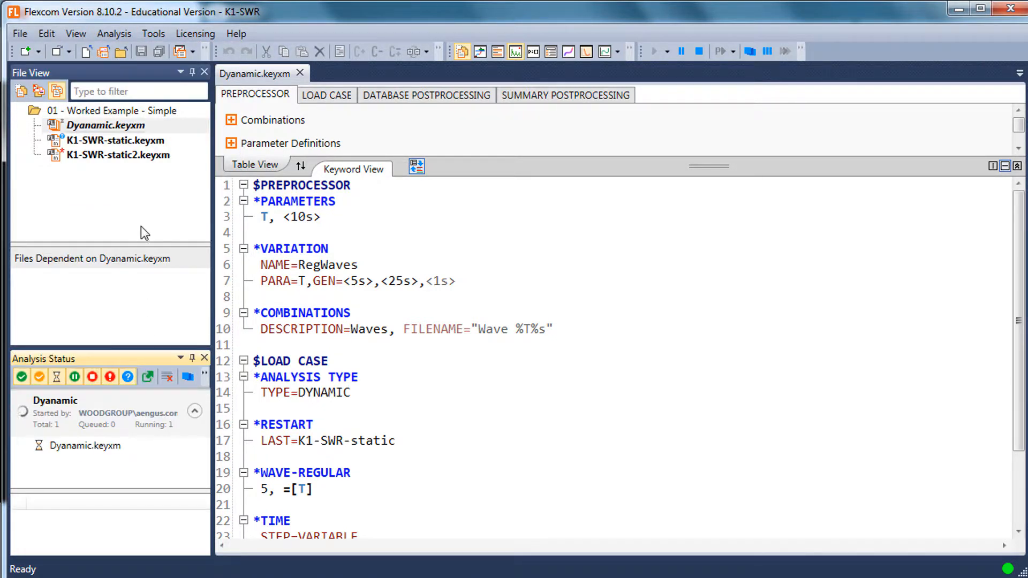
{"action": "left_click_drag", "start_coordinate": [137, 244], "coordinate": [137, 272]}
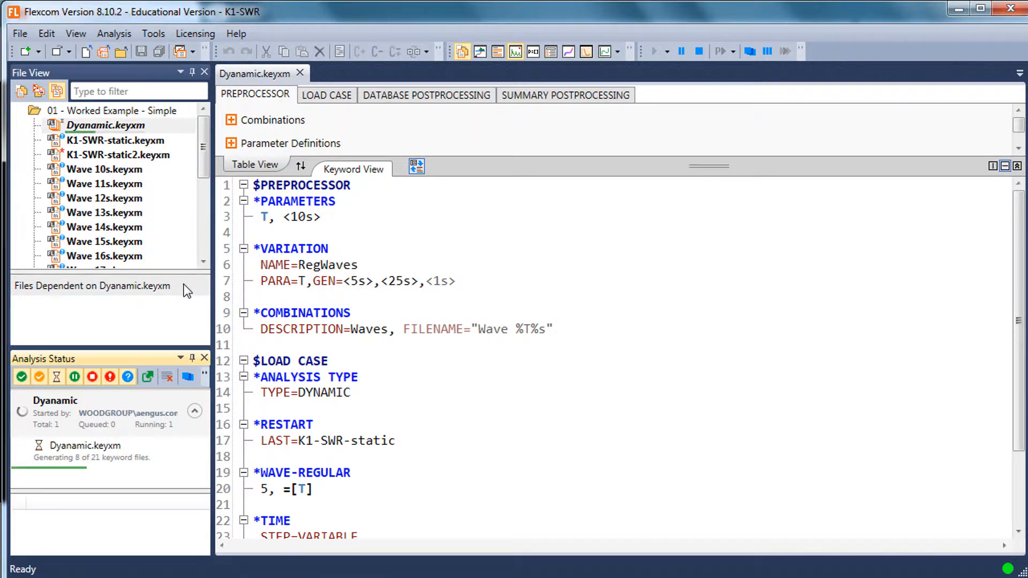
{"action": "left_click_drag", "start_coordinate": [174, 272], "coordinate": [172, 288]}
{"action": "left_click_drag", "start_coordinate": [154, 348], "coordinate": [153, 407]}
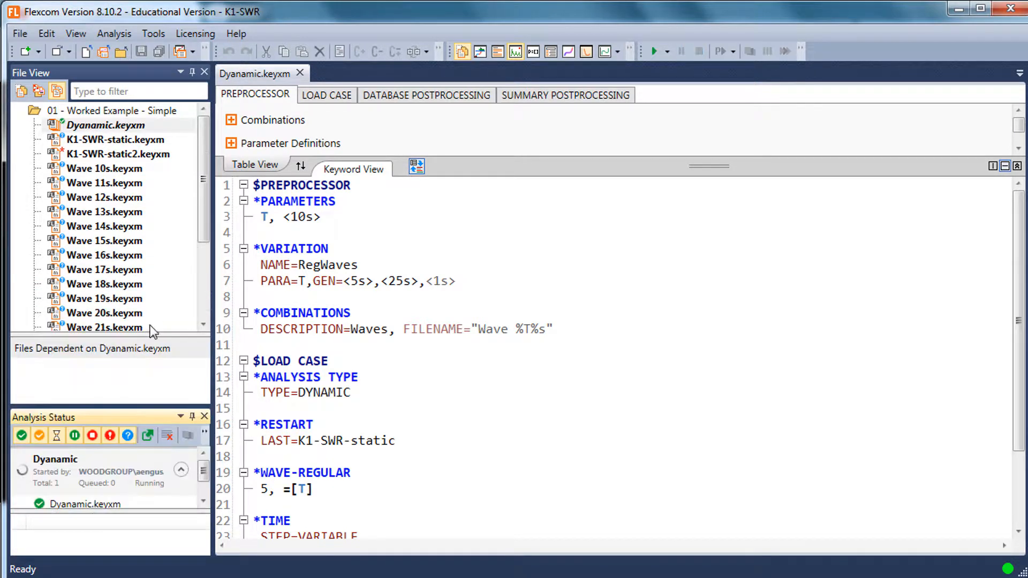
Look through the Wave keyword files generated from Dyanamic.keyxm in the file list
{"action": "left_click", "coordinate": [122, 126]}
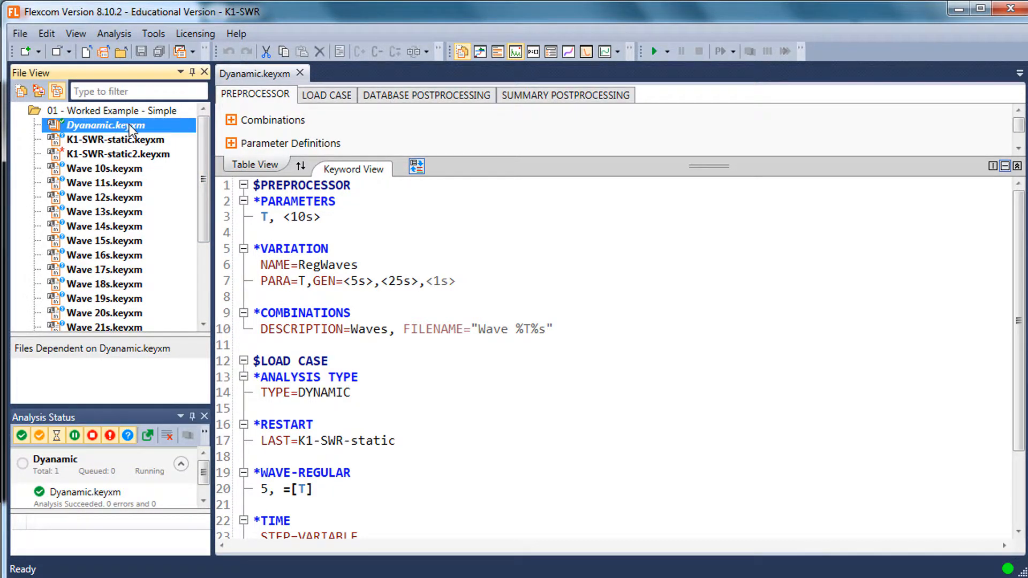
{"action": "left_click", "coordinate": [125, 170]}
{"action": "left_click", "coordinate": [121, 215]}
{"action": "left_click", "coordinate": [127, 298]}
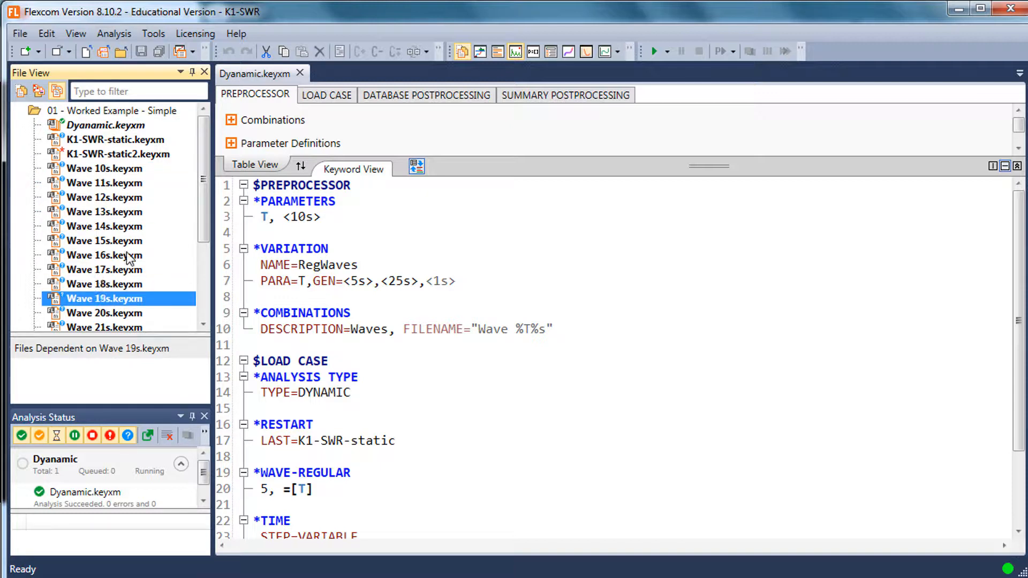
{"action": "left_click", "coordinate": [127, 240]}
{"action": "left_click", "coordinate": [204, 261]}
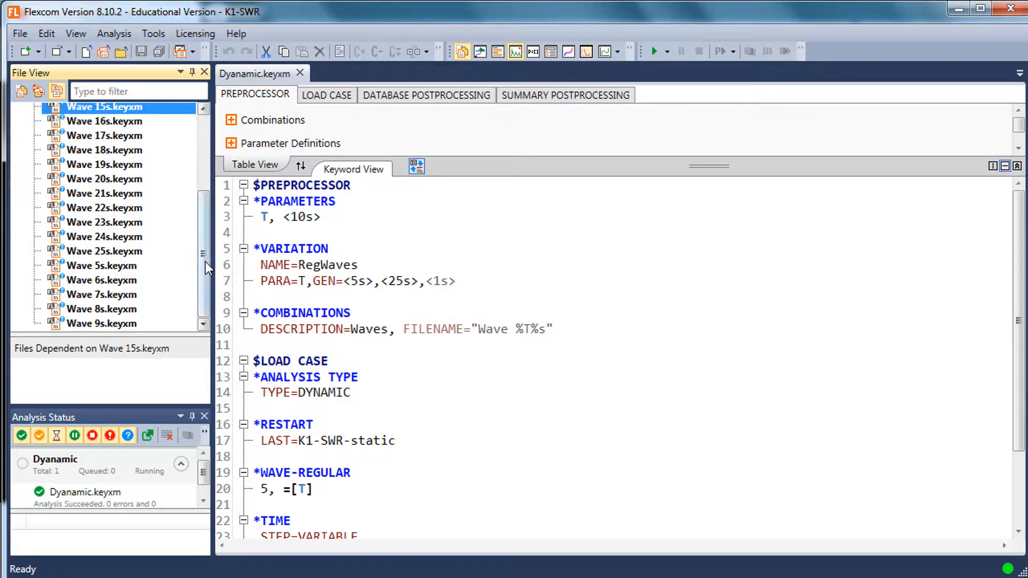
{"action": "left_click_drag", "start_coordinate": [205, 261], "coordinate": [213, 129]}
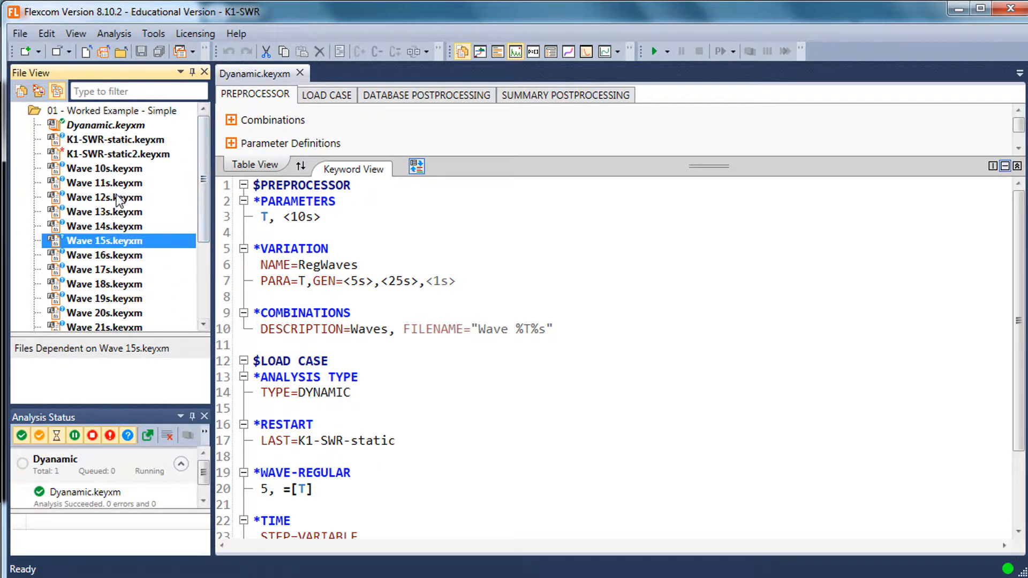
Open Wave 15s.keyxm and review its autogenerated header comments and the *PARAMETERS value of T
{"action": "double_click", "coordinate": [111, 242]}
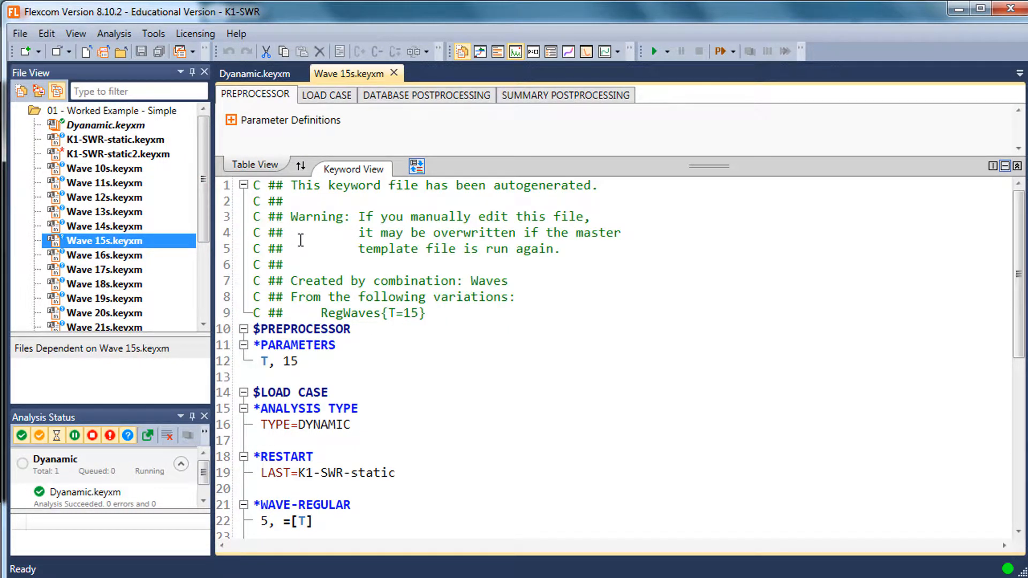
{"action": "left_click_drag", "start_coordinate": [426, 313], "coordinate": [247, 152]}
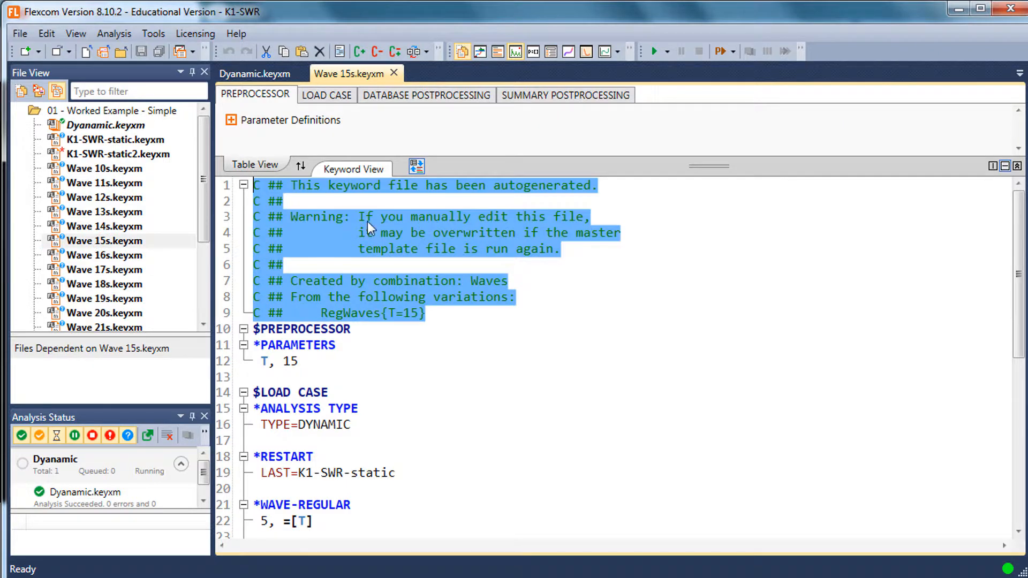
{"action": "left_click", "coordinate": [629, 273]}
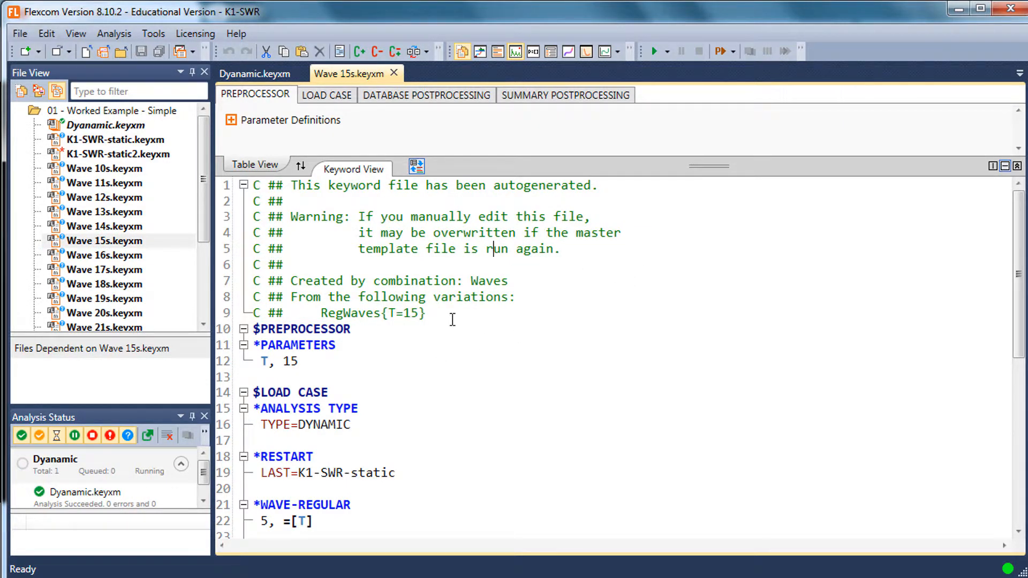
{"action": "scroll", "coordinate": [461, 314], "scroll_direction": "down", "scroll_amount": 2}
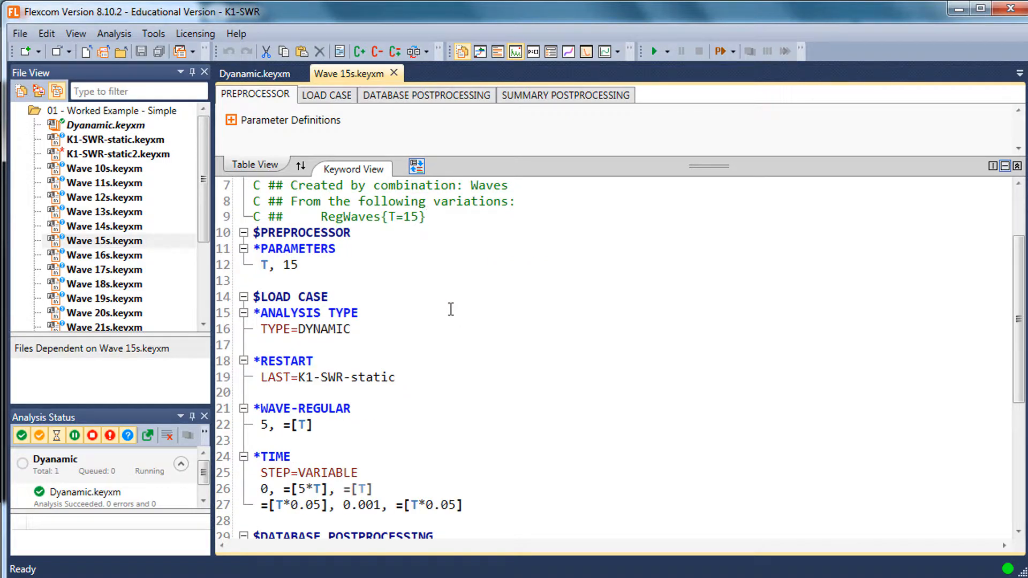
{"action": "left_click_drag", "start_coordinate": [302, 265], "coordinate": [264, 265]}
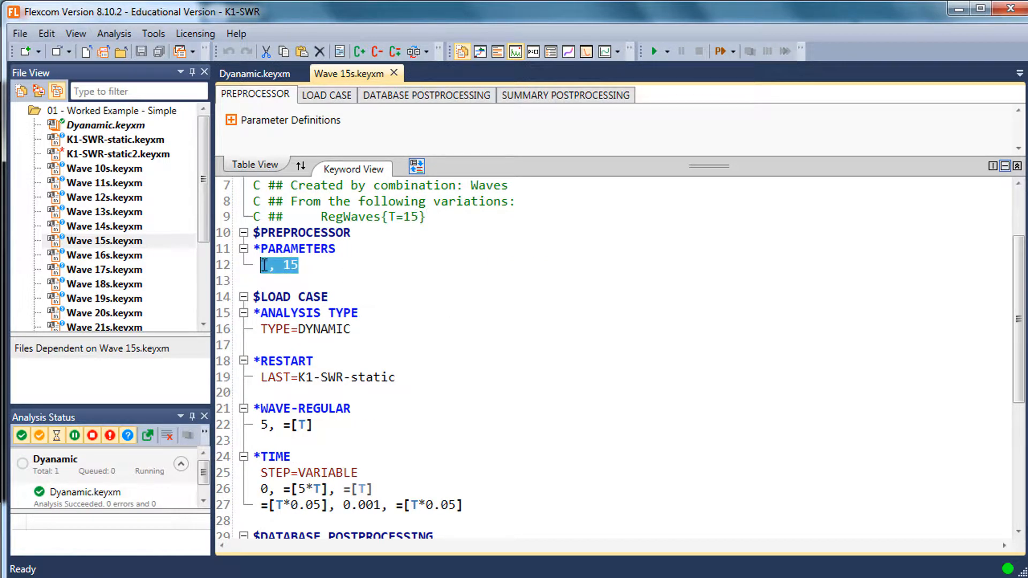
{"action": "scroll", "coordinate": [399, 297], "scroll_direction": "down", "scroll_amount": 2}
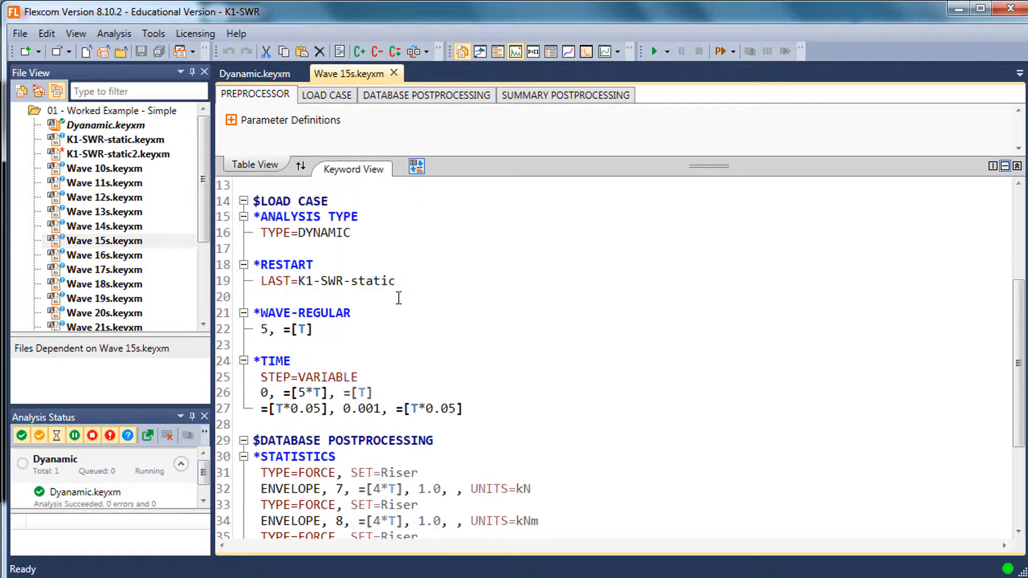
{"action": "scroll", "coordinate": [399, 297], "scroll_direction": "up", "scroll_amount": 1}
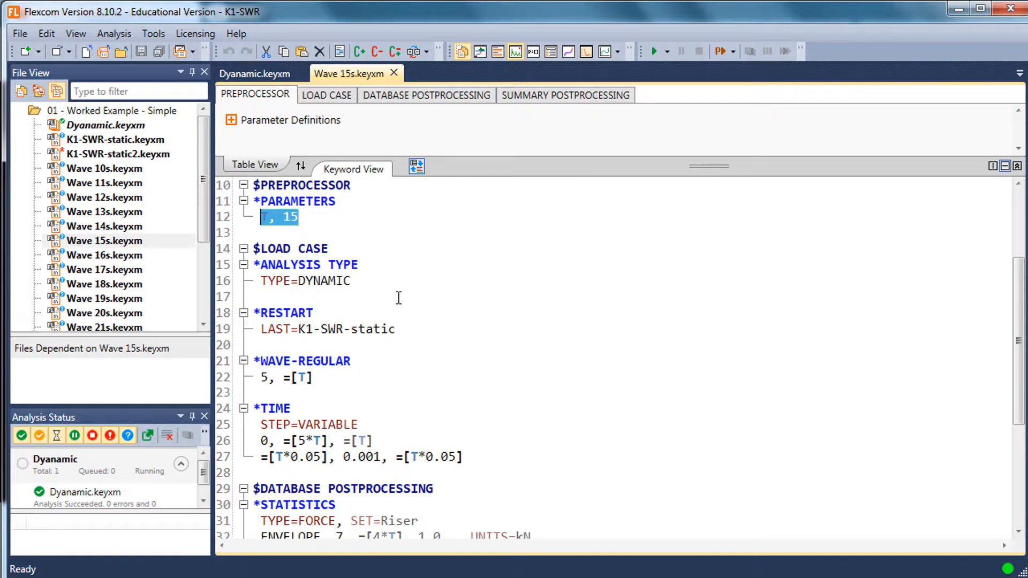
Review how *WAVE-REGULAR and *TIME use parameter T in Wave 15s.keyxm, and close the file
{"action": "left_click", "coordinate": [142, 126]}
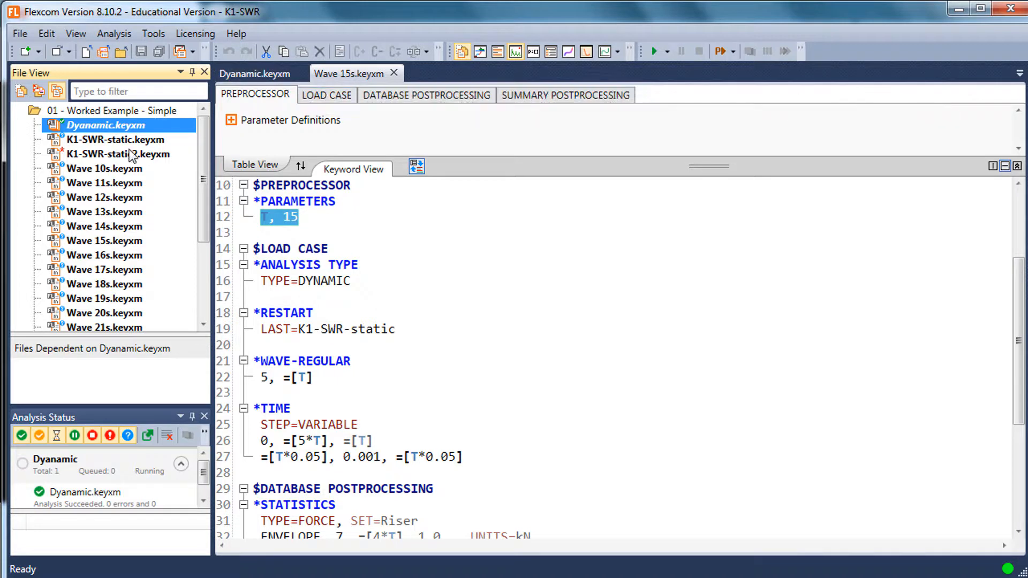
{"action": "left_click", "coordinate": [341, 231]}
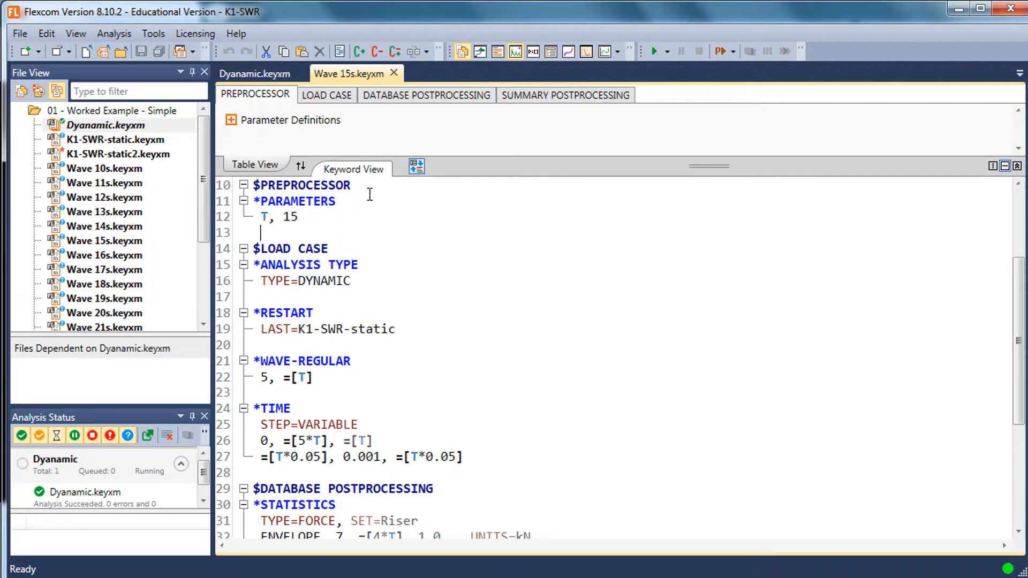
{"action": "key", "text": "Up"}
{"action": "key", "text": "Right"}
{"action": "key", "text": "Right"}
{"action": "key", "text": "Right"}
{"action": "key", "text": "Right"}
{"action": "key", "text": "Right"}
{"action": "left_click_drag", "start_coordinate": [256, 393], "coordinate": [254, 362]}
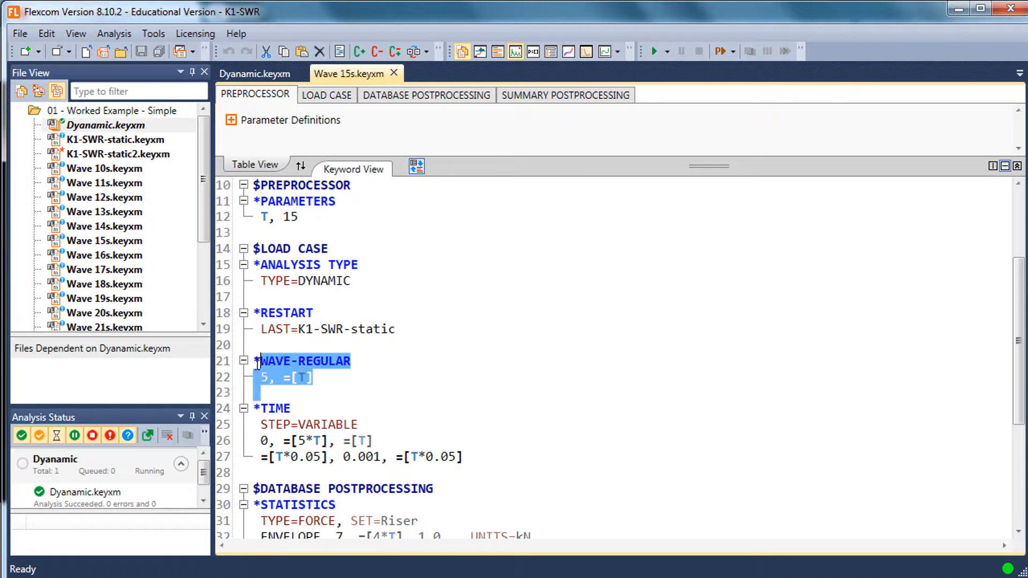
{"action": "left_click_drag", "start_coordinate": [494, 459], "coordinate": [224, 412]}
{"action": "left_click", "coordinate": [391, 415]}
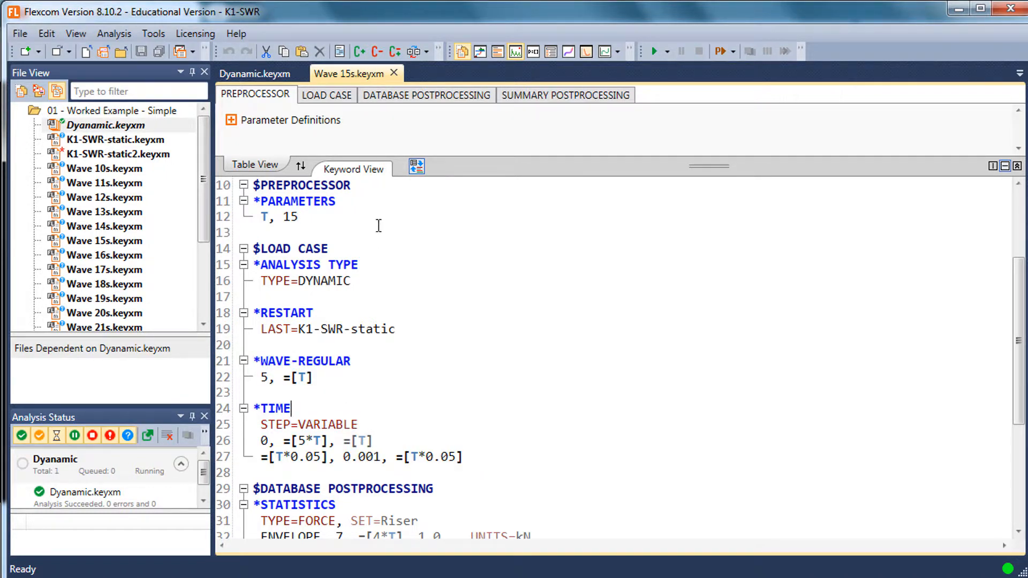
{"action": "left_click", "coordinate": [394, 74]}
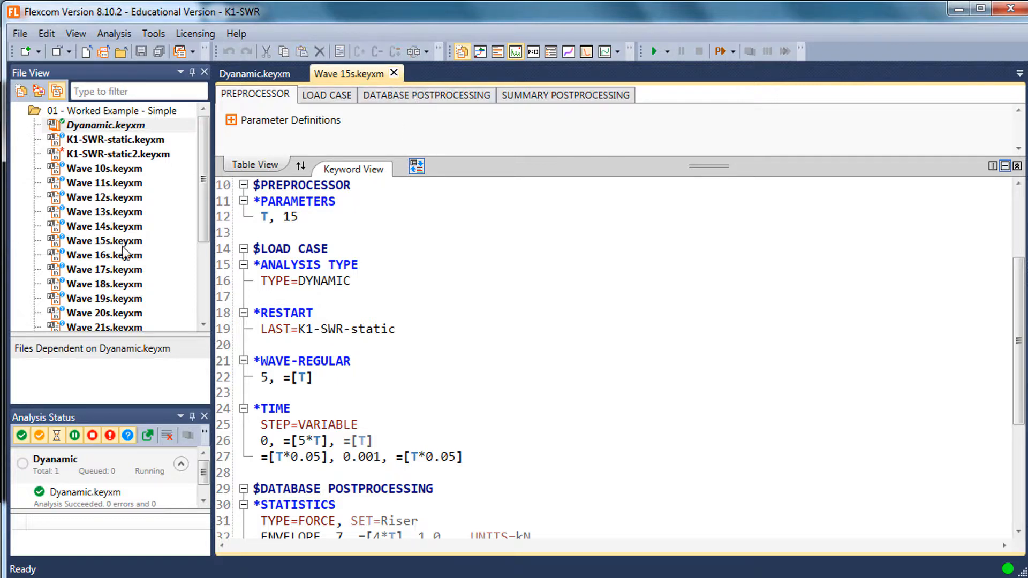
Enlarge the file list and check the end of the generated set, including Wave 25s, Wave 5s and Wave 9s
{"action": "left_click", "coordinate": [204, 261]}
{"action": "left_click_drag", "start_coordinate": [145, 334], "coordinate": [143, 351]}
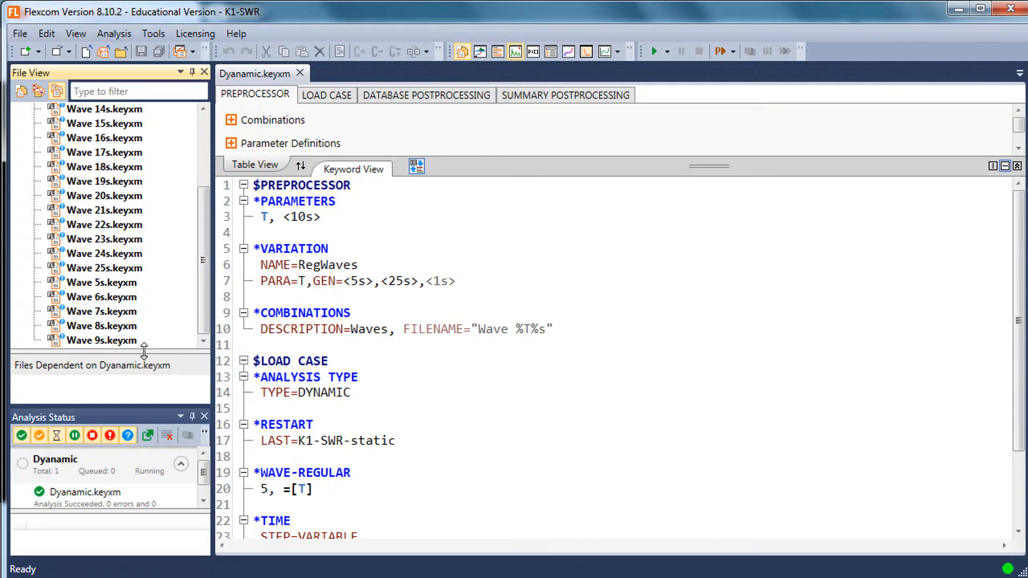
{"action": "left_click_drag", "start_coordinate": [134, 407], "coordinate": [129, 441]}
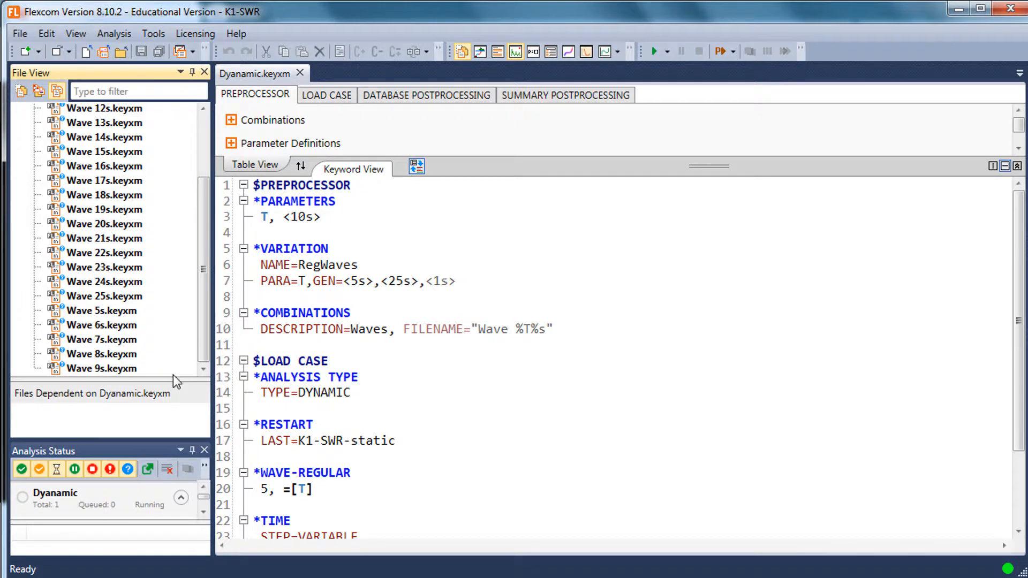
{"action": "left_click", "coordinate": [172, 373]}
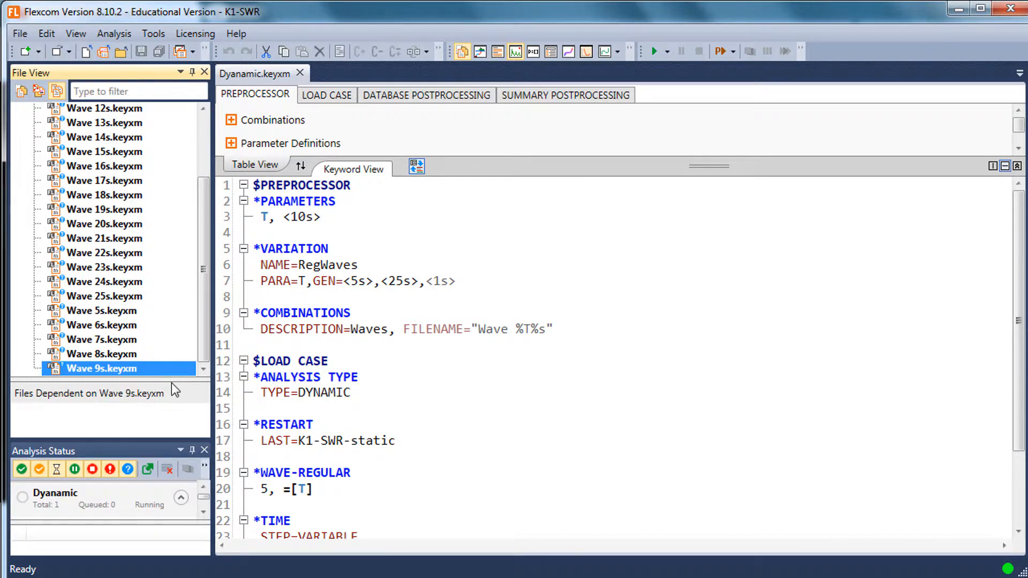
{"action": "left_click", "coordinate": [116, 312]}
{"action": "left_click", "coordinate": [121, 300]}
{"action": "left_click", "coordinate": [115, 311]}
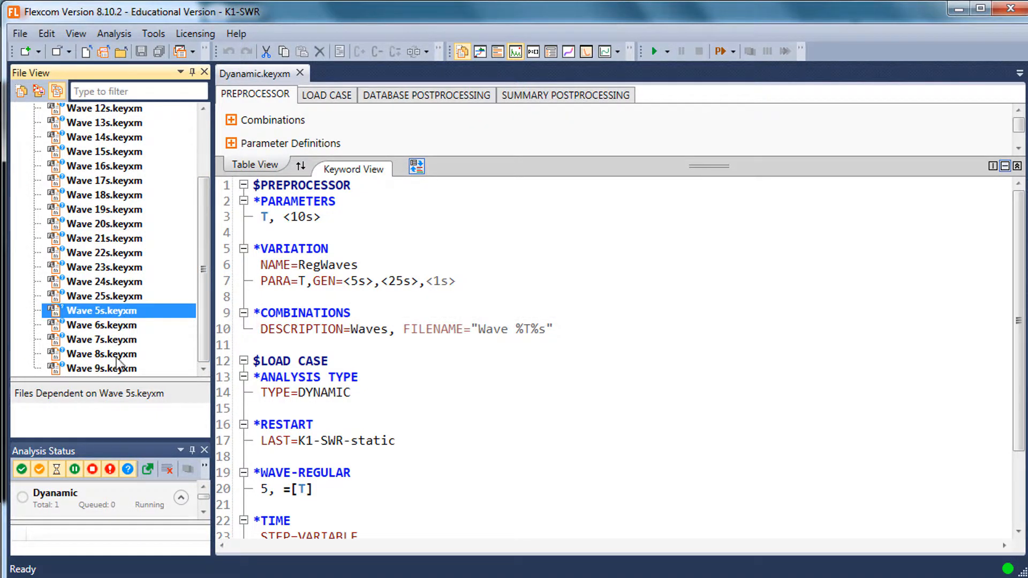
Delete all the generated Wave keyword files, from Wave 10s through Wave 9s in the file list
{"action": "left_click", "coordinate": [119, 370]}
{"action": "left_click", "coordinate": [132, 109], "text": "shift"}
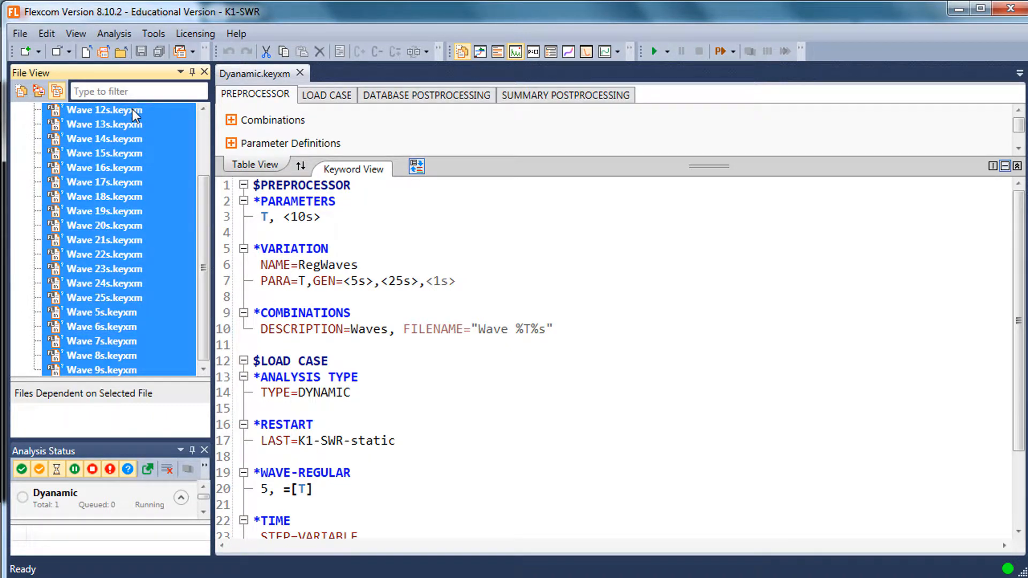
{"action": "scroll", "coordinate": [133, 110], "scroll_direction": "up", "scroll_amount": 2}
{"action": "left_click", "coordinate": [115, 159], "text": "shift"}
{"action": "right_click", "coordinate": [114, 160]}
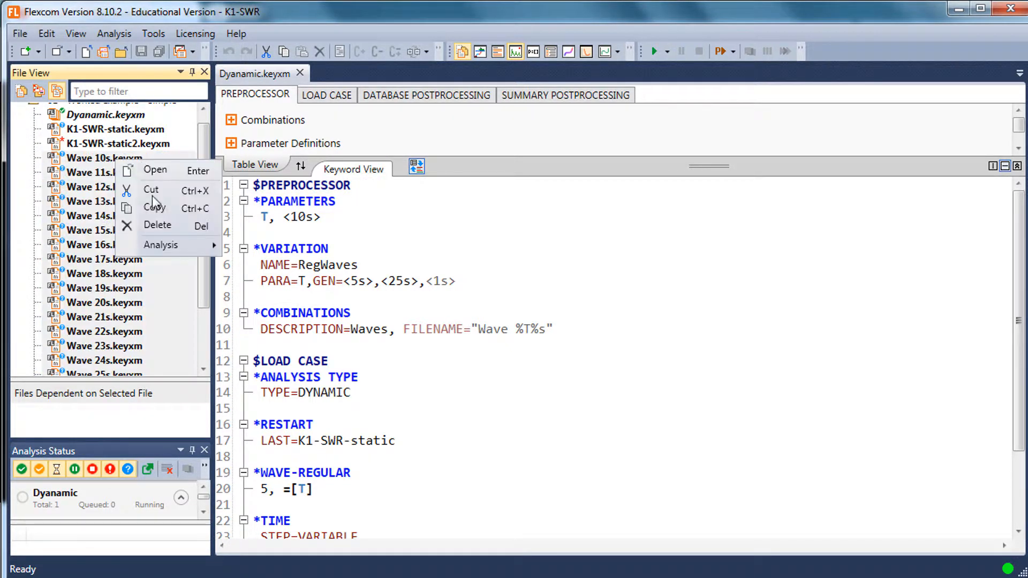
{"action": "left_click", "coordinate": [142, 228]}
{"action": "left_click", "coordinate": [576, 355]}
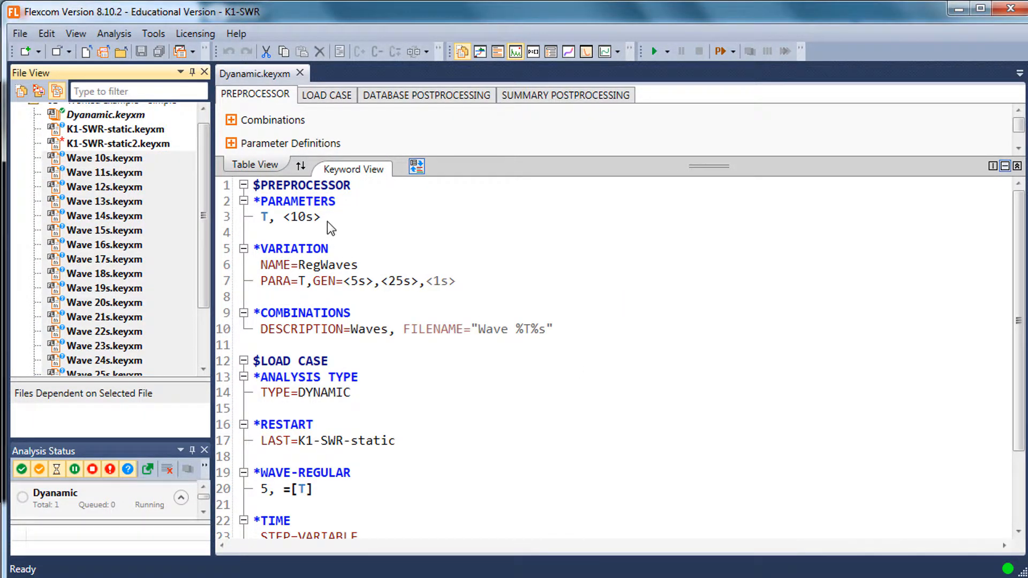
Add a new parameter named Tstr directly below the T parameter in the *PARAMETERS section
{"action": "left_click", "coordinate": [354, 266]}
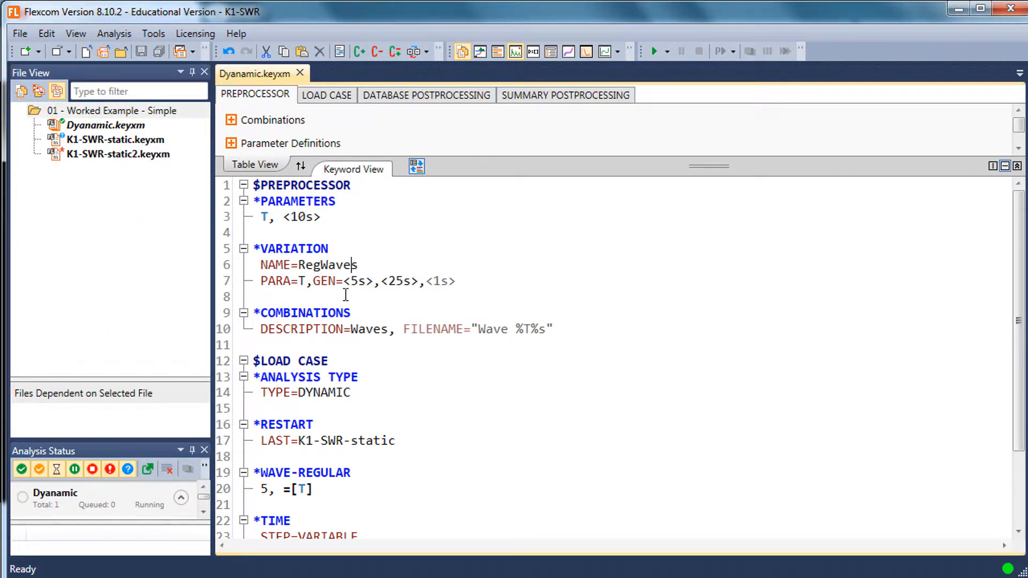
{"action": "left_click", "coordinate": [347, 221]}
{"action": "key", "text": "Return"}
{"action": "type", "text": "T"}
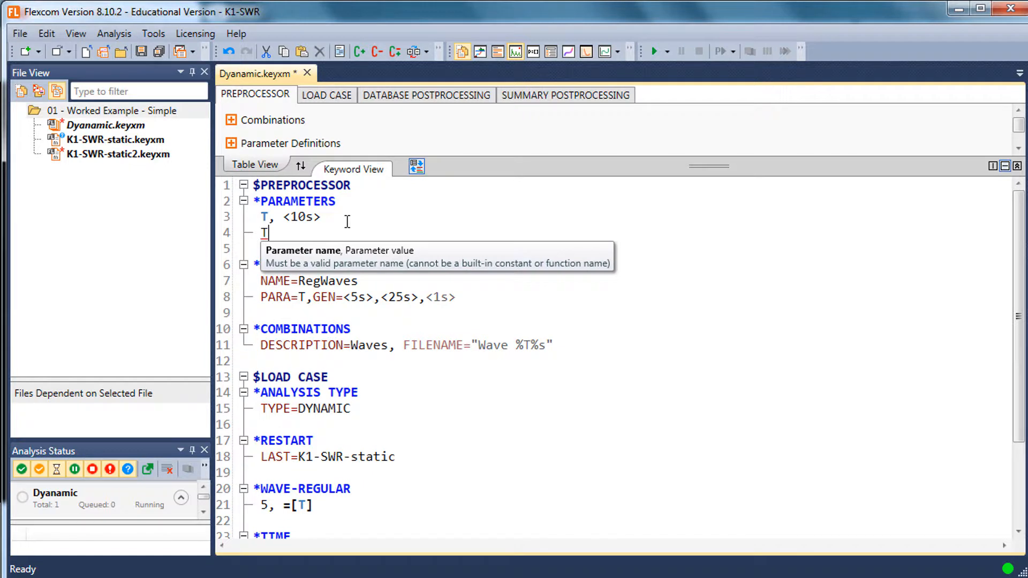
{"action": "type", "text": "str, "}
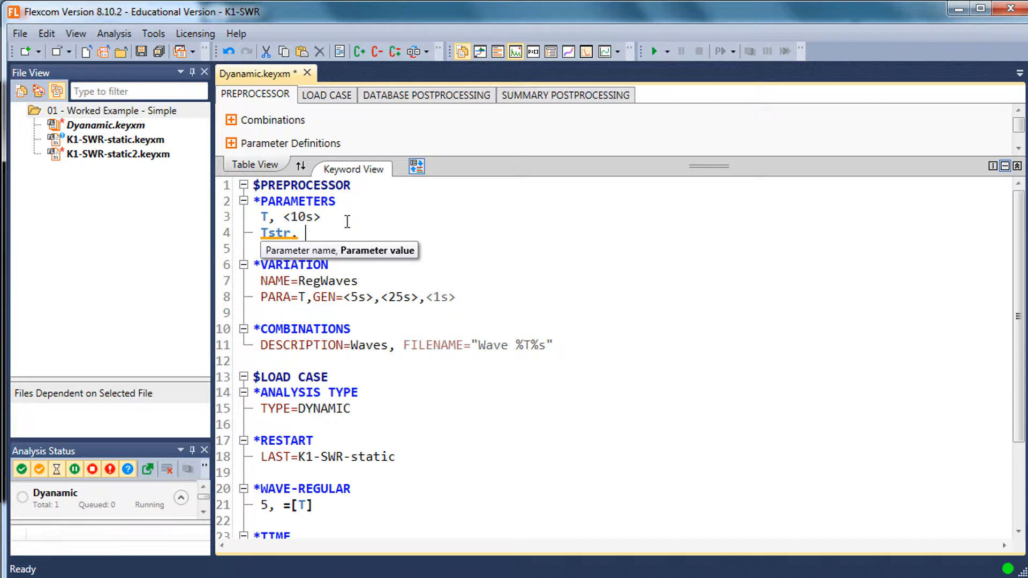
{"action": "type", "text": "=[f"}
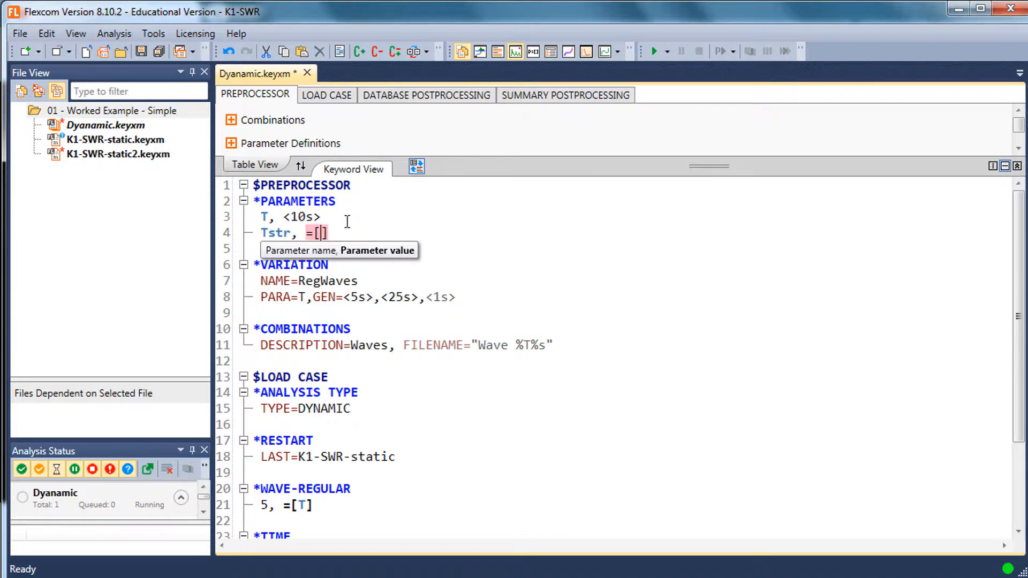
{"action": "type", "text": "ormat"}
Define the Tstr value as =[format(T,"00")], so the wave period is written with two digits
{"action": "key", "text": "BackSpace"}
{"action": "key", "text": "BackSpace"}
{"action": "key", "text": "BackSpace"}
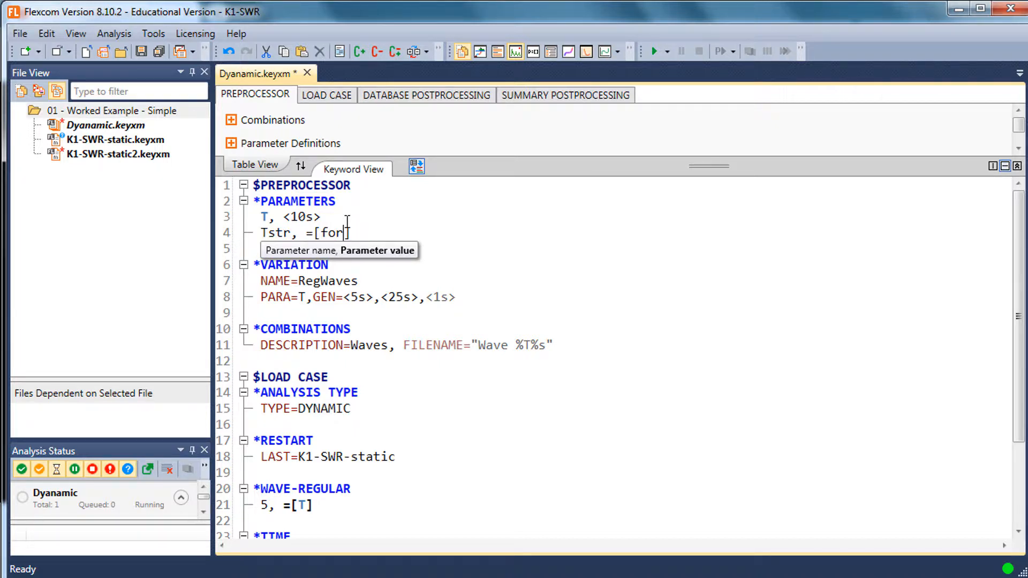
{"action": "type", "text": "mat"}
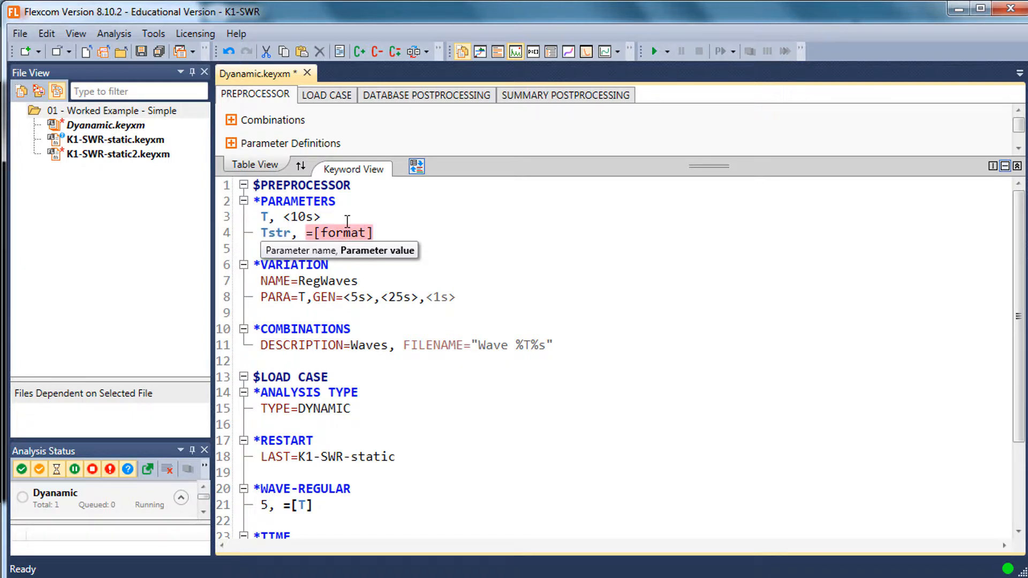
{"action": "type", "text": "()"}
{"action": "type", "text": "T,\""}
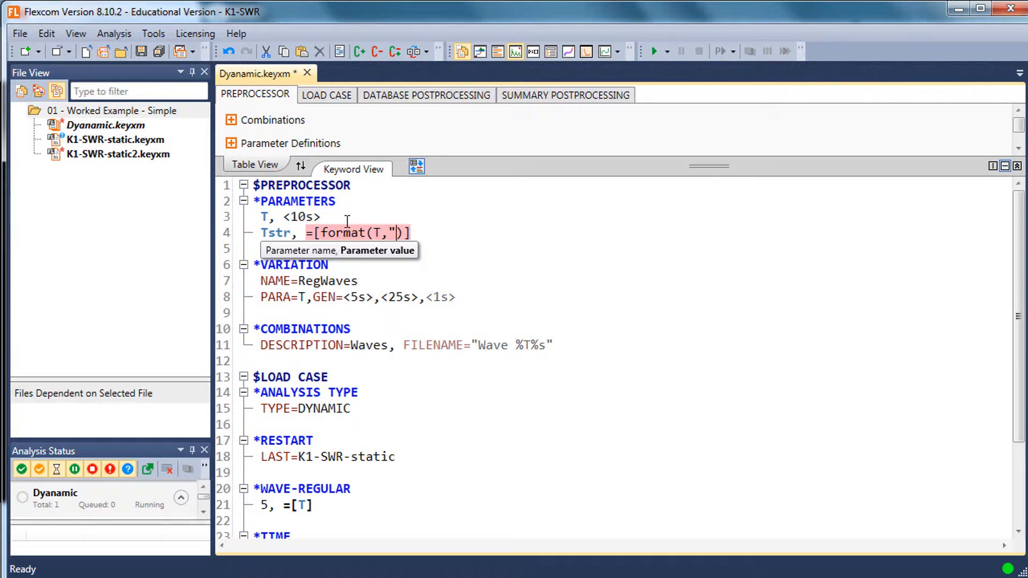
{"action": "type", "text": "00\""}
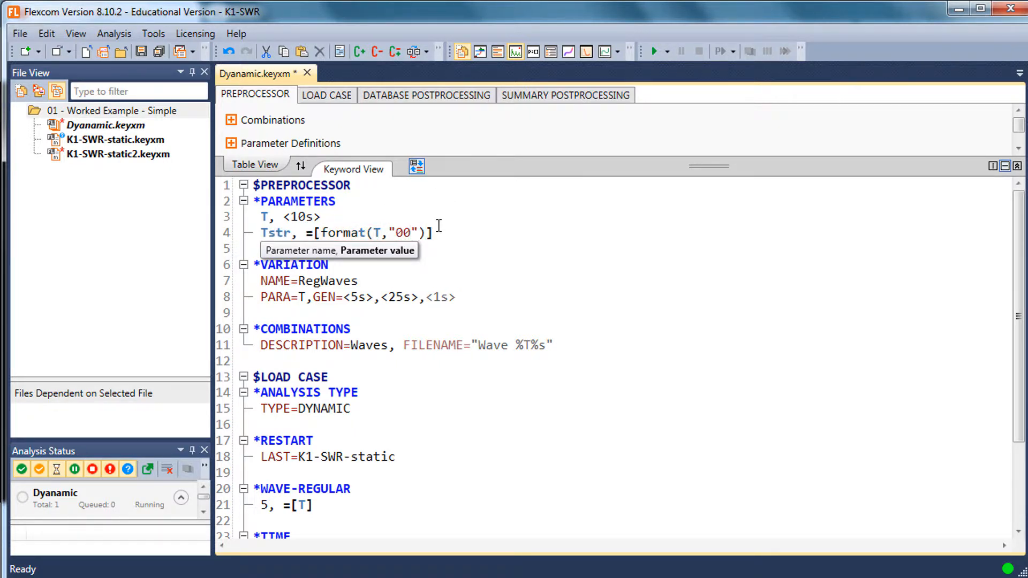
{"action": "left_click", "coordinate": [423, 200]}
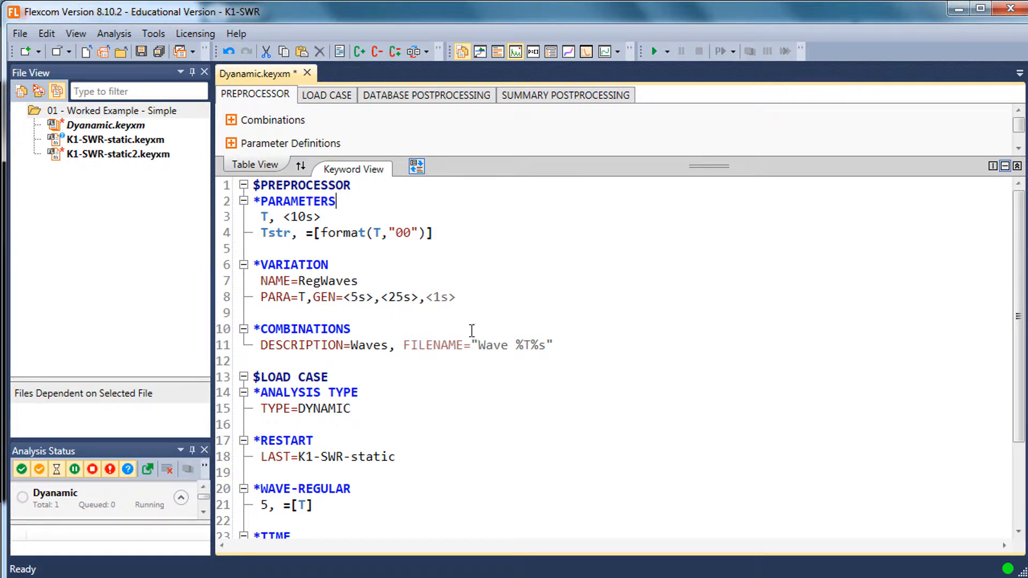
Change the *COMBINATIONS FILENAME to "Wave %Tstr%s" so it uses the formatted period parameter, and save Dyanamic.keyxm
{"action": "left_click", "coordinate": [531, 341]}
{"action": "type", "text": "str"}
{"action": "left_click", "coordinate": [591, 295]}
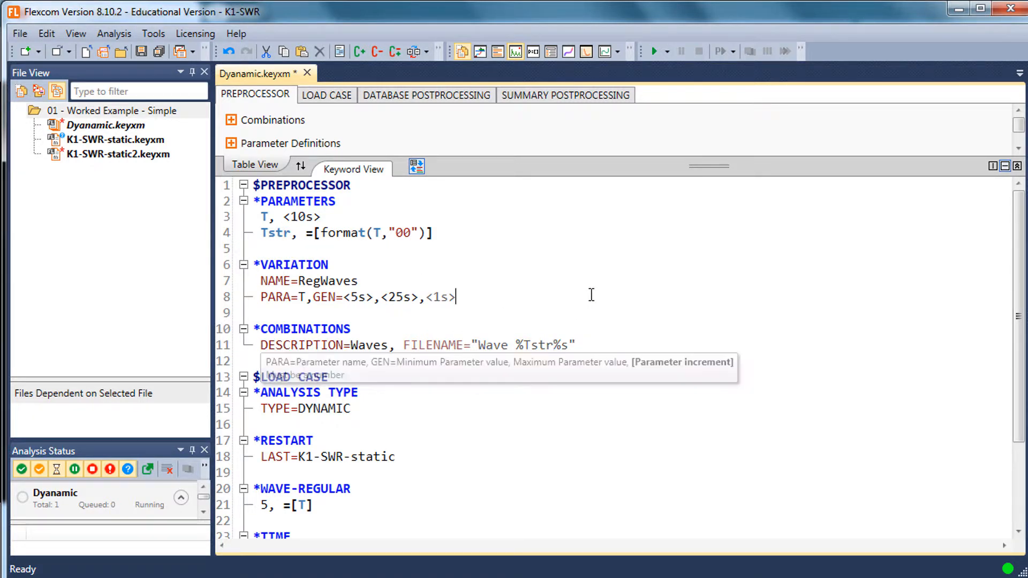
{"action": "left_click_drag", "start_coordinate": [553, 345], "coordinate": [527, 347]}
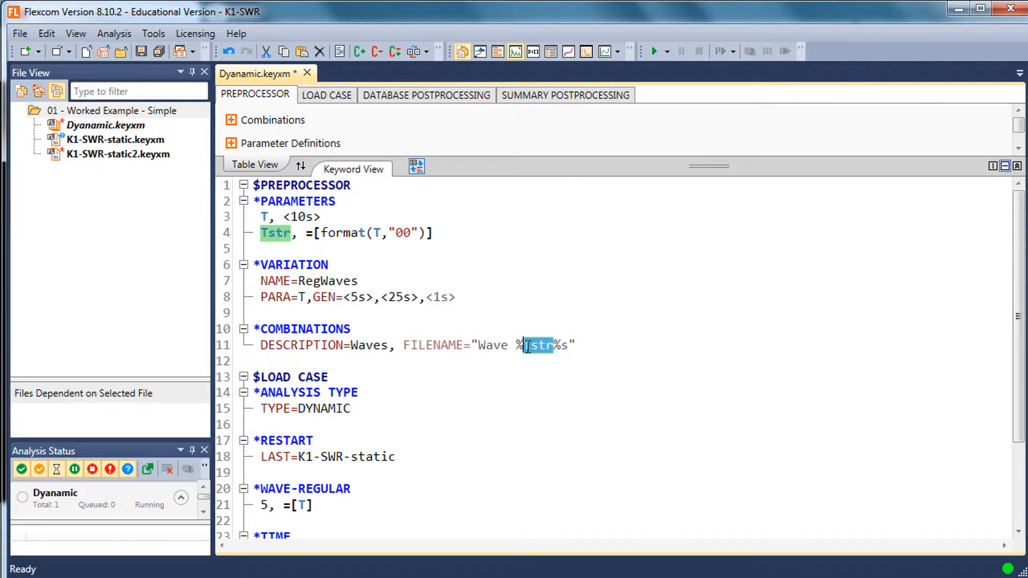
{"action": "key", "text": "ctrl+s"}
{"action": "left_click", "coordinate": [566, 316]}
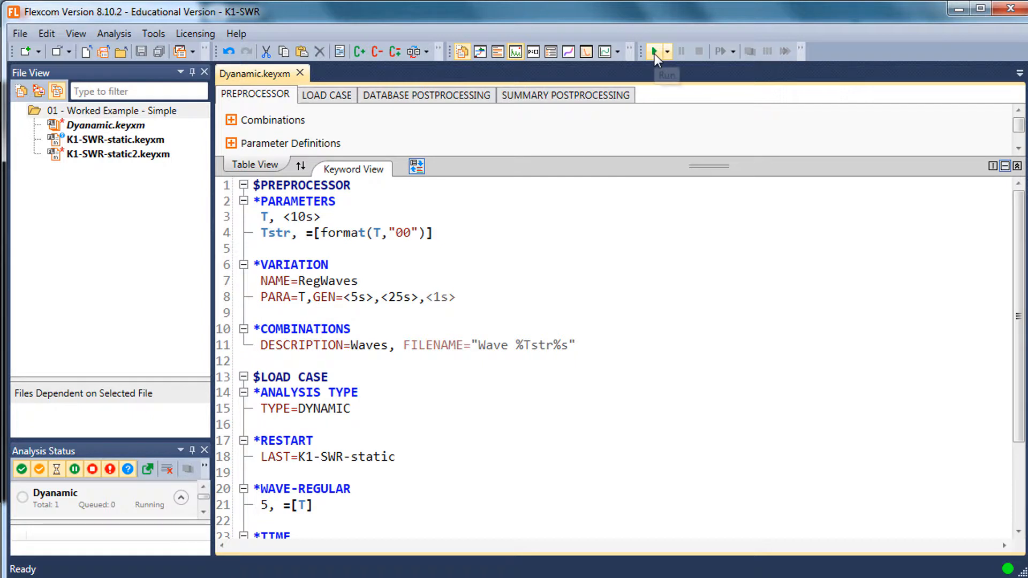
Run Dyanamic.keyxm to regenerate the wave files, and check the order of the generated set in the file list
{"action": "left_click", "coordinate": [654, 54]}
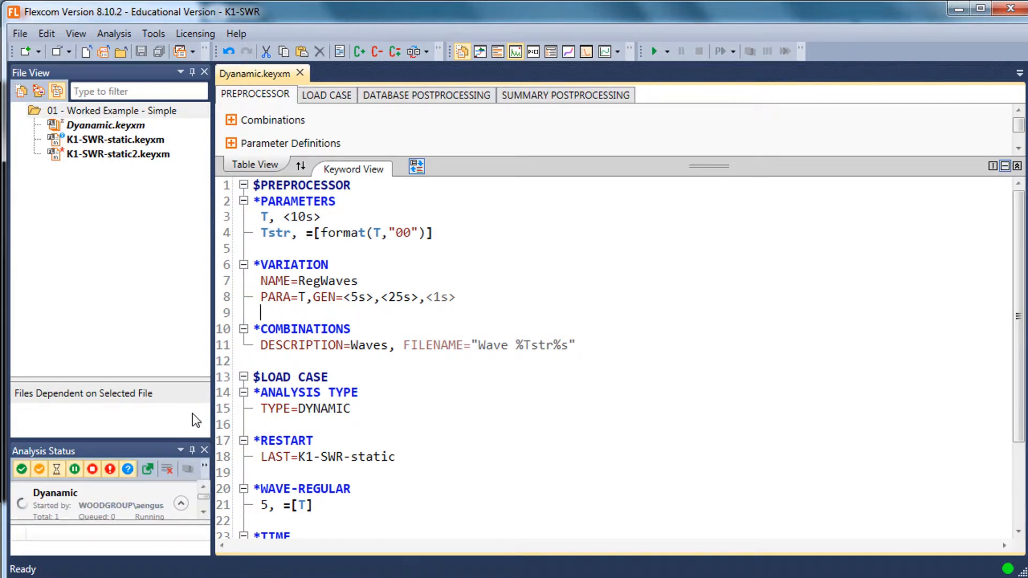
{"action": "left_click_drag", "start_coordinate": [137, 380], "coordinate": [137, 412]}
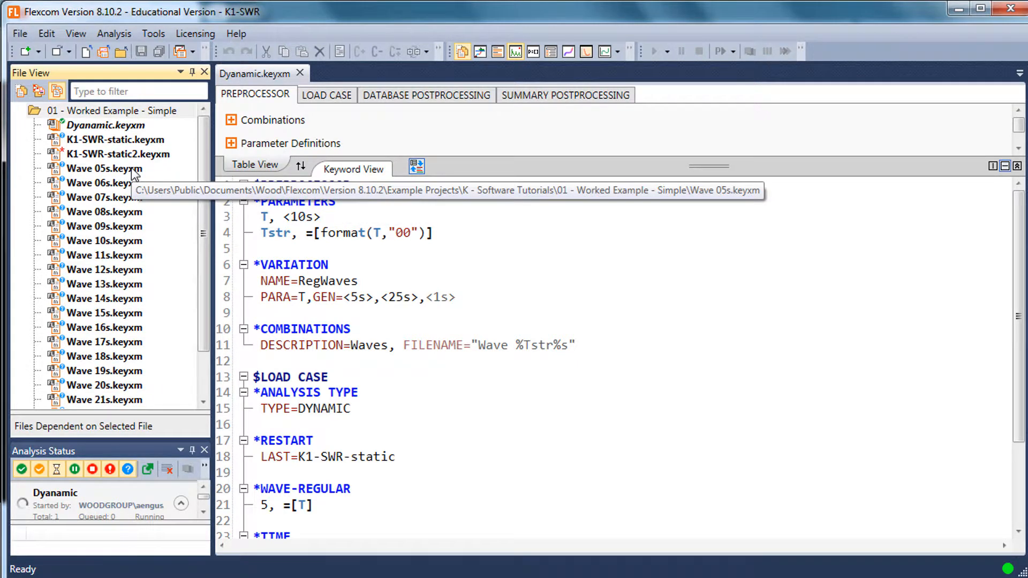
{"action": "left_click", "coordinate": [140, 169]}
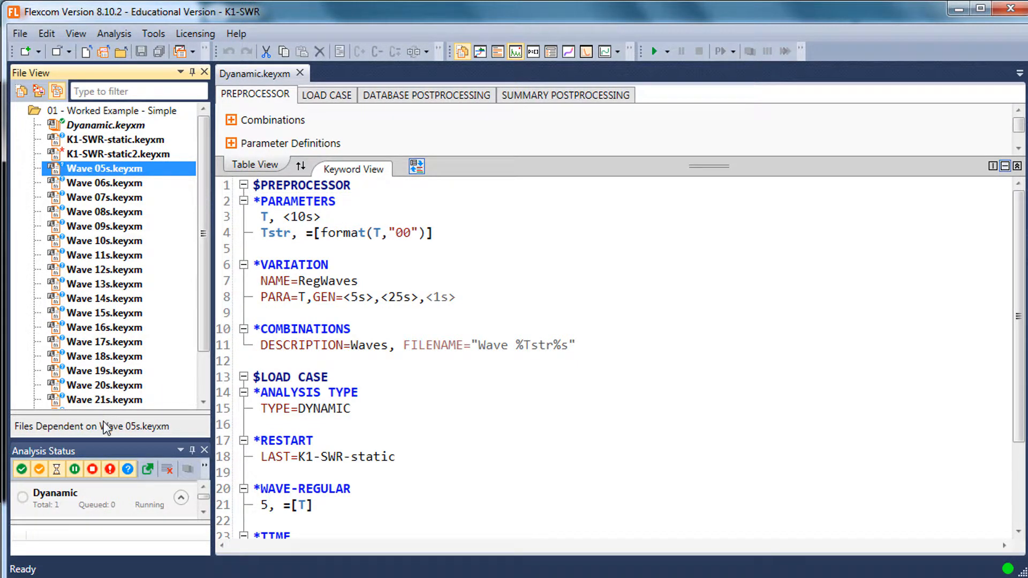
{"action": "left_click", "coordinate": [203, 378]}
{"action": "scroll", "coordinate": [145, 169], "scroll_direction": "up", "scroll_amount": 2}
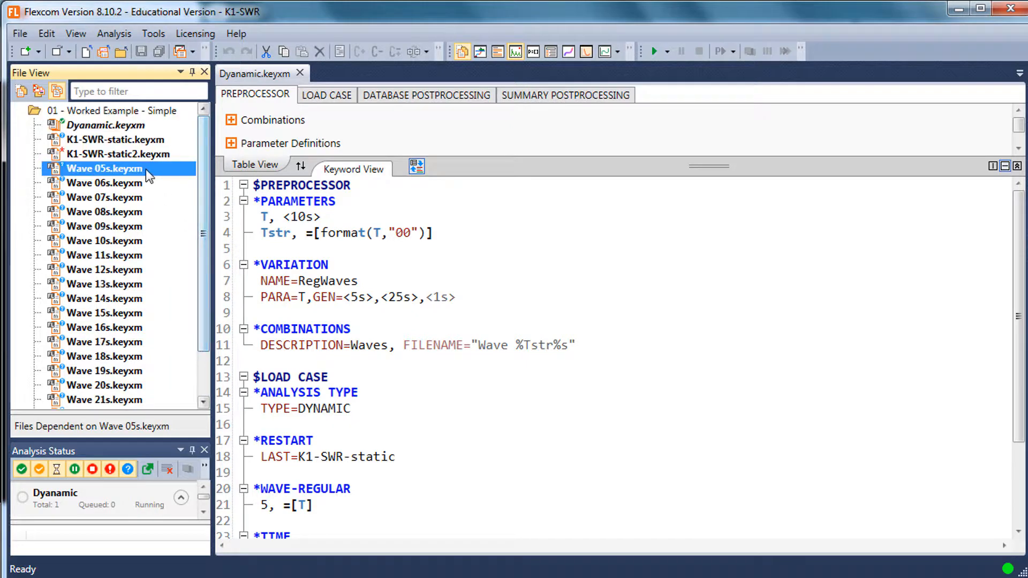
{"action": "left_click", "coordinate": [203, 390]}
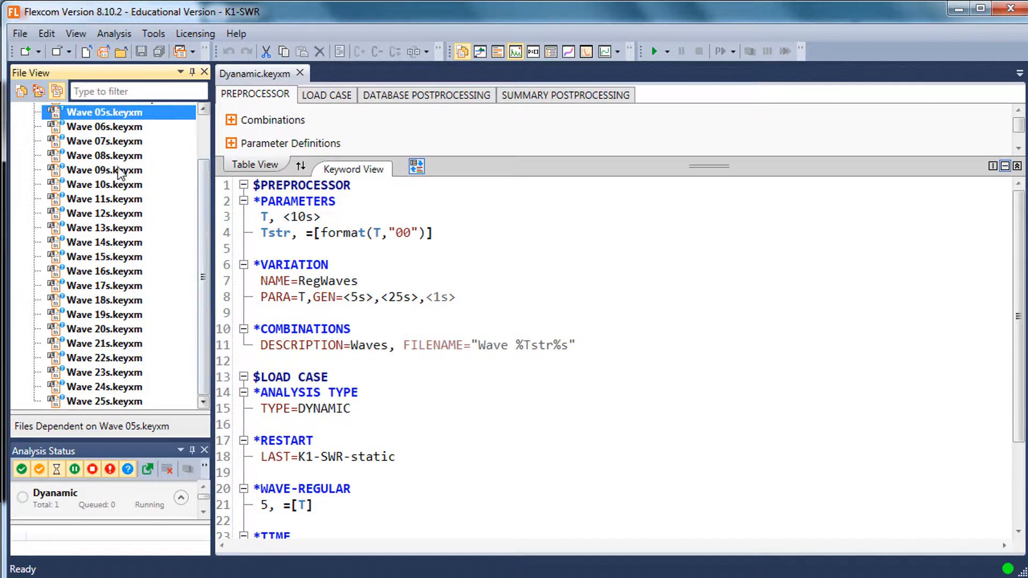
{"action": "left_click", "coordinate": [150, 131]}
{"action": "scroll", "coordinate": [140, 155], "scroll_direction": "up", "scroll_amount": 2}
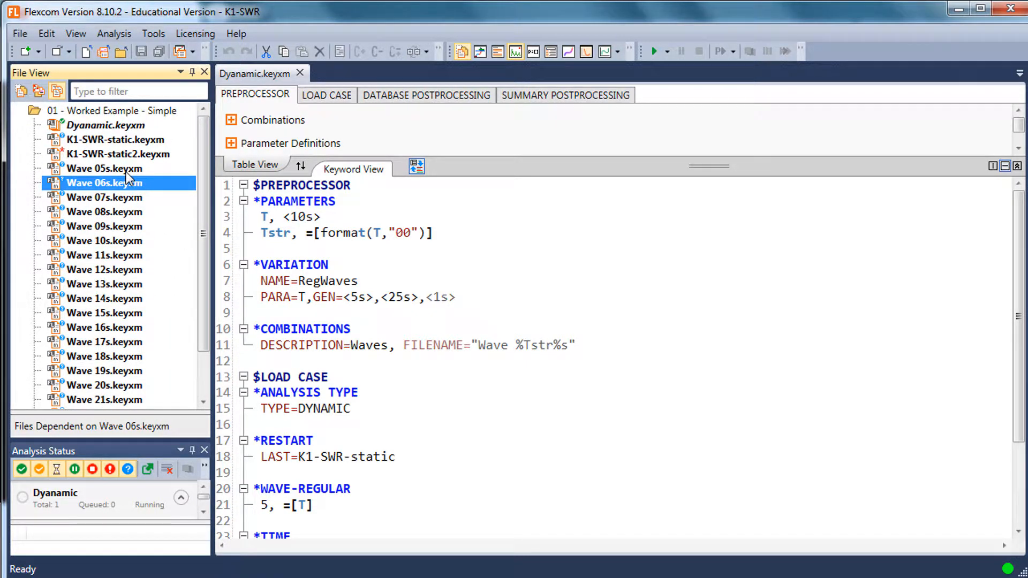
Delete all the generated keyword files from Wave 05s.keyxm through Wave 25s.keyxm
{"action": "left_click", "coordinate": [126, 170]}
{"action": "scroll", "coordinate": [209, 368], "scroll_direction": "down", "scroll_amount": 2}
{"action": "left_click", "coordinate": [131, 400], "text": "shift"}
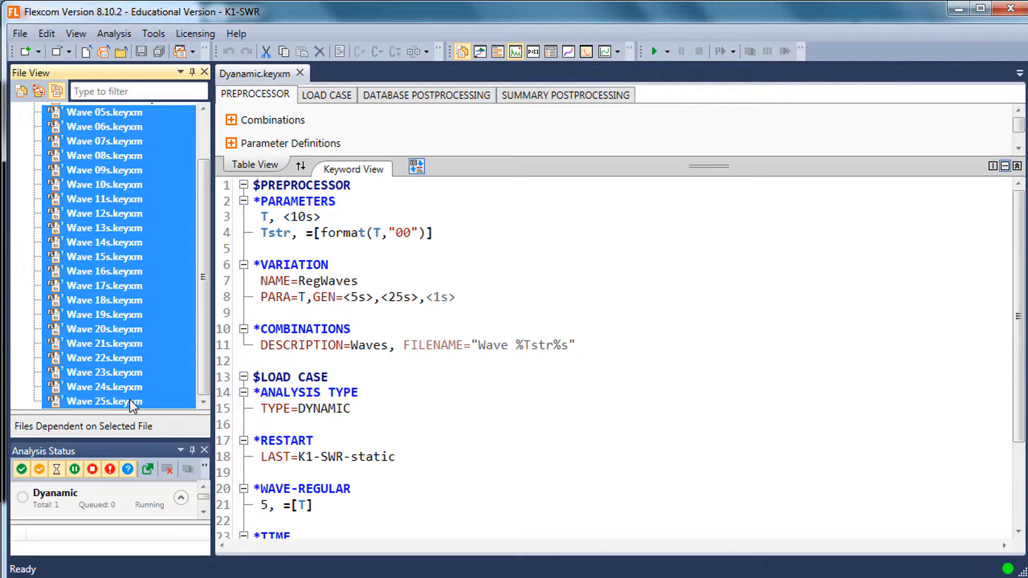
{"action": "key", "text": "Delete"}
{"action": "key", "text": "Return"}
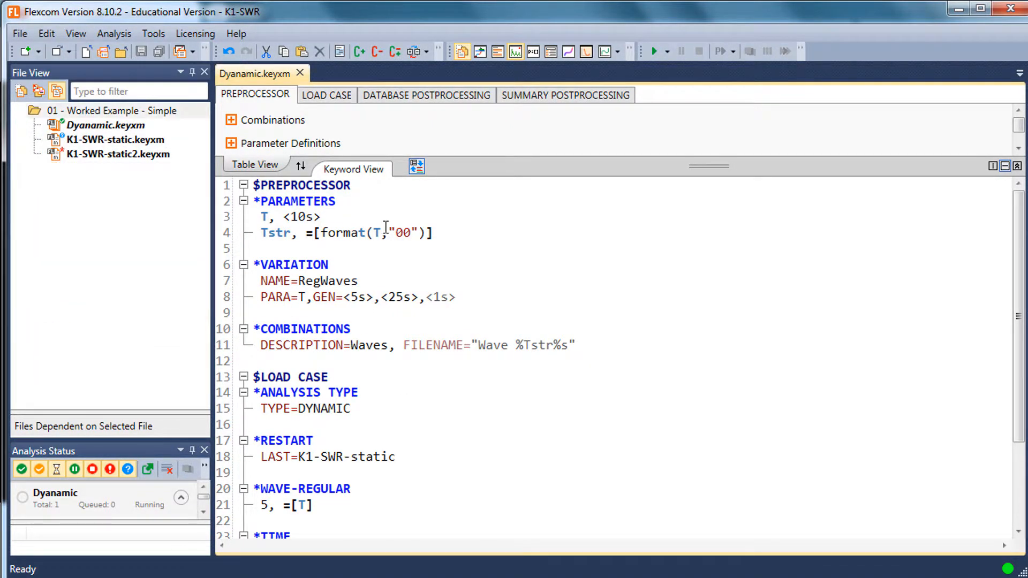
Add a parameter Dir with the value <0deg> below Tstr, separated from it by a blank line
{"action": "left_click", "coordinate": [460, 238]}
{"action": "key", "text": "Return"}
{"action": "key", "text": "Return"}
{"action": "type", "text": "Dir."}
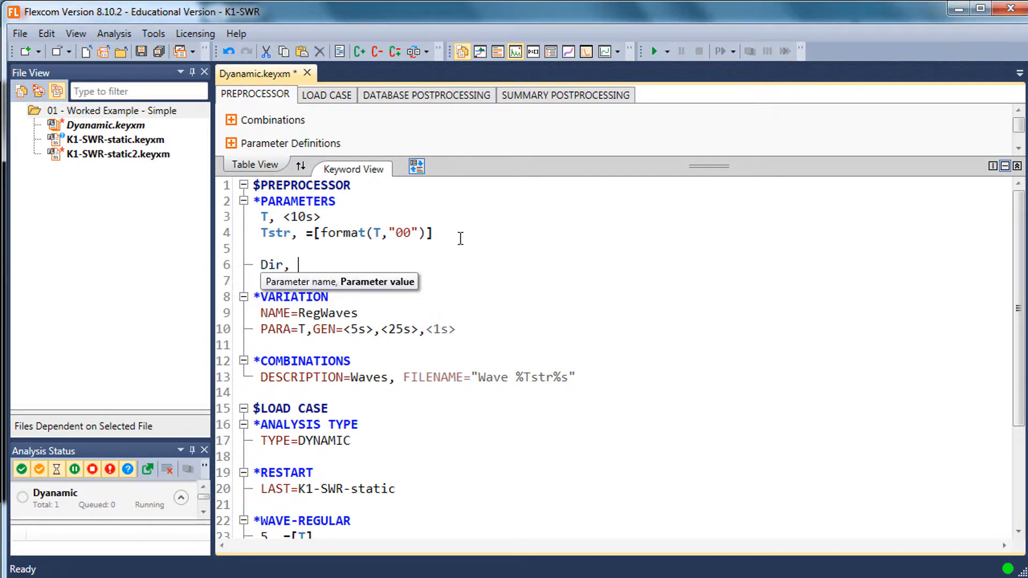
{"action": "type", "text": " <>"}
{"action": "type", "text": "0deg"}
{"action": "key", "text": "Down"}
{"action": "key", "text": "Return"}
Copy the Tstr definition to the line below Dir and rename the copied parameter Dirstr
{"action": "key", "text": "Up"}
{"action": "key", "text": "Up"}
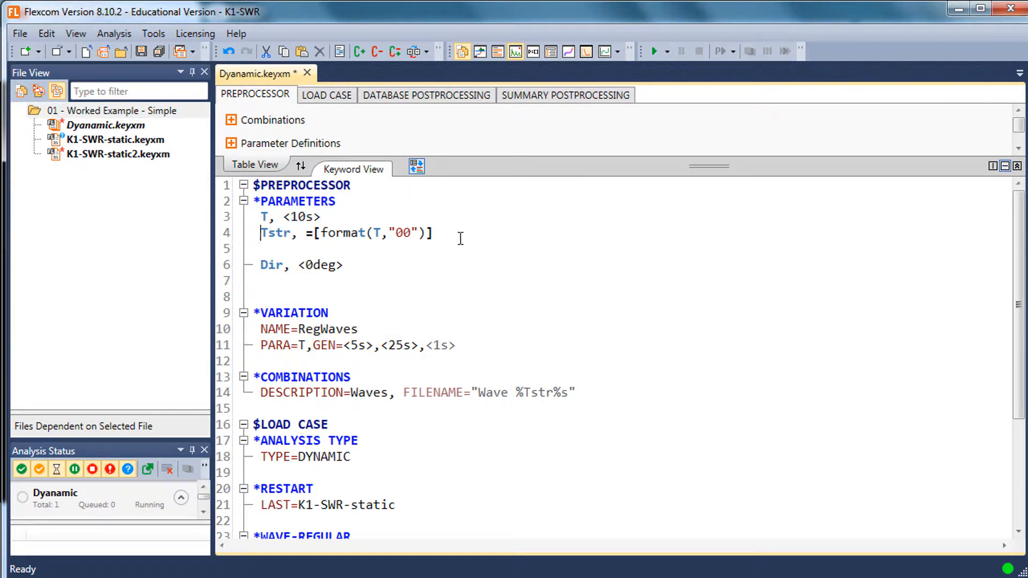
{"action": "key", "text": "shift+End"}
{"action": "key", "text": "ctrl+c"}
{"action": "key", "text": "Down"}
{"action": "key", "text": "Down"}
{"action": "key", "text": "Down"}
{"action": "key", "text": "ctrl+v"}
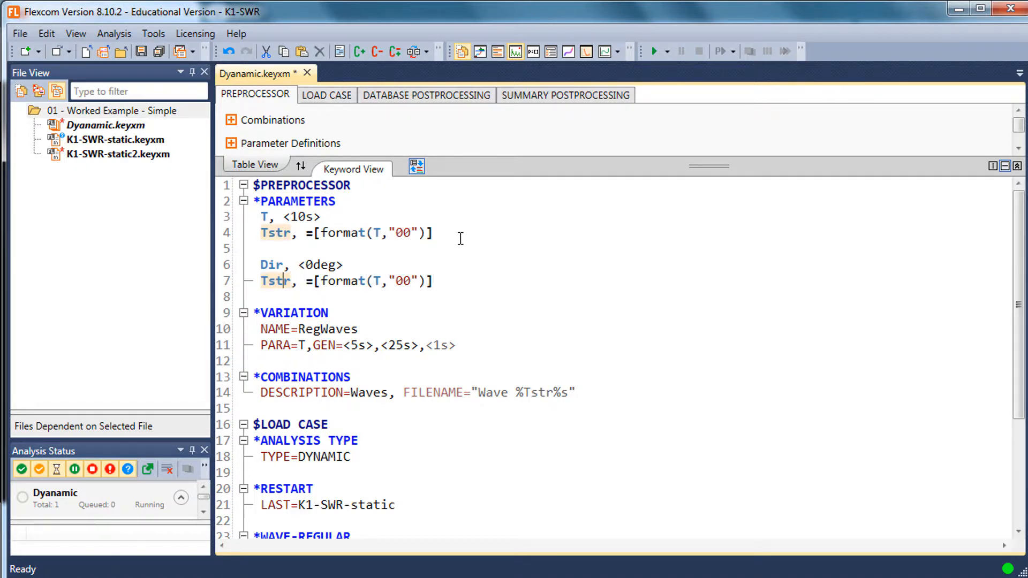
{"action": "key", "text": "BackSpace"}
{"action": "type", "text": "Di"}
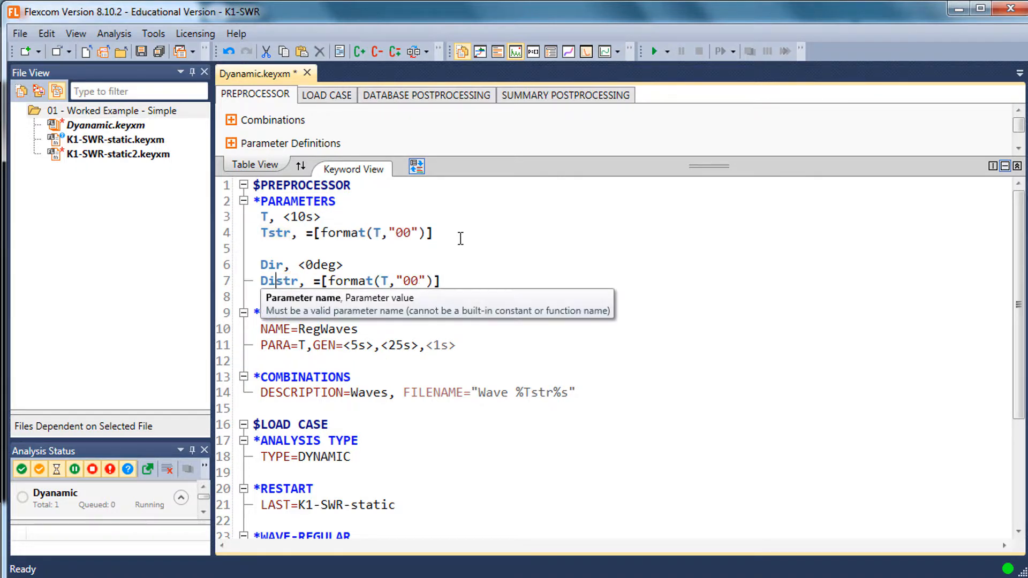
{"action": "type", "text": "r"}
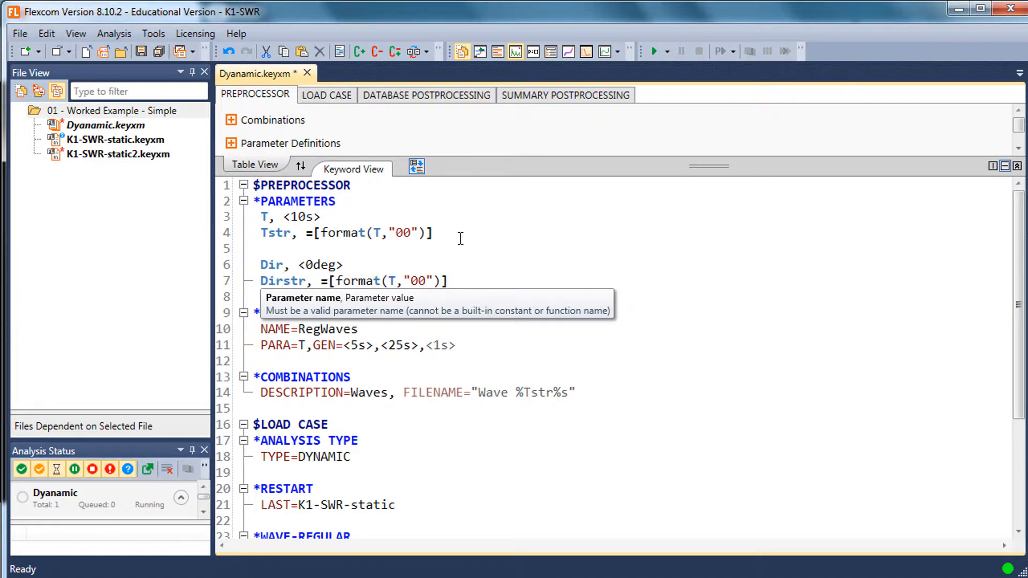
Replace T with Dir inside the format function of the Dirstr parameter
{"action": "key", "text": "Right"}
{"action": "key", "text": "Right"}
{"action": "key", "text": "Right"}
{"action": "key", "text": "Right"}
{"action": "key", "text": "Right"}
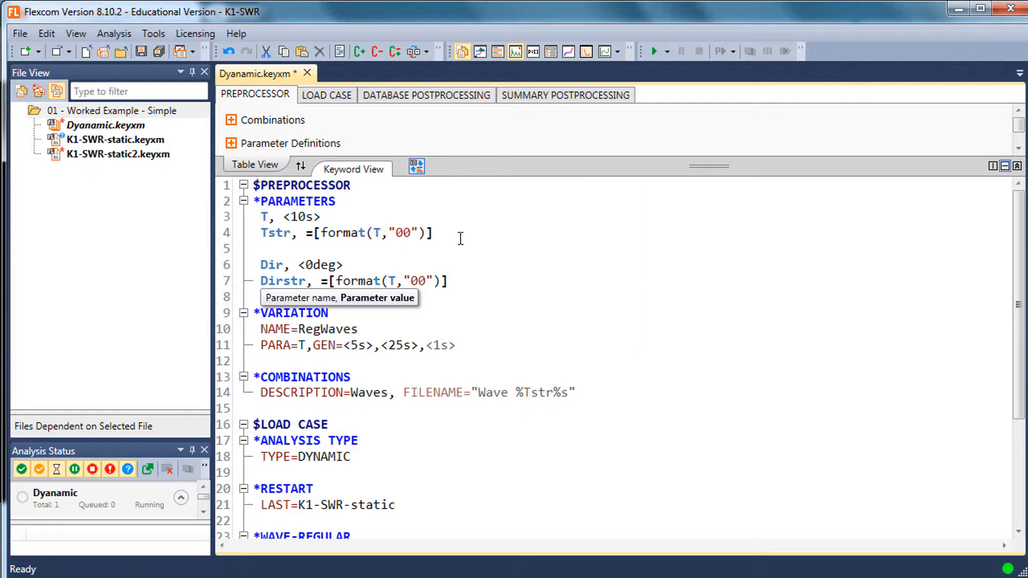
{"action": "key", "text": "Up"}
{"action": "key", "text": "Up"}
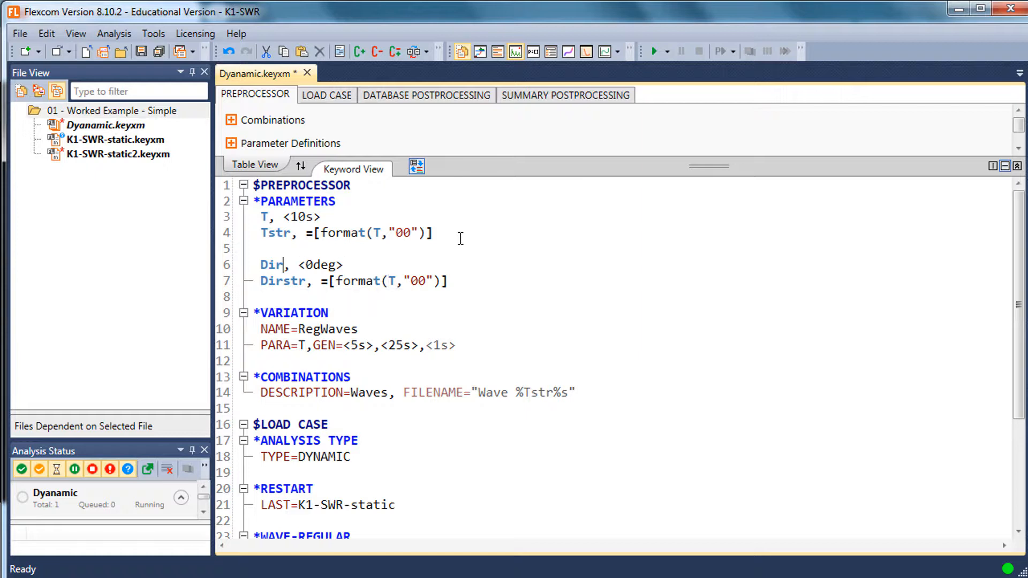
{"action": "key", "text": "ctrl+shift+Left"}
{"action": "key", "text": "Down"}
{"action": "key", "text": "Delete"}
{"action": "key", "text": "ctrl+v"}
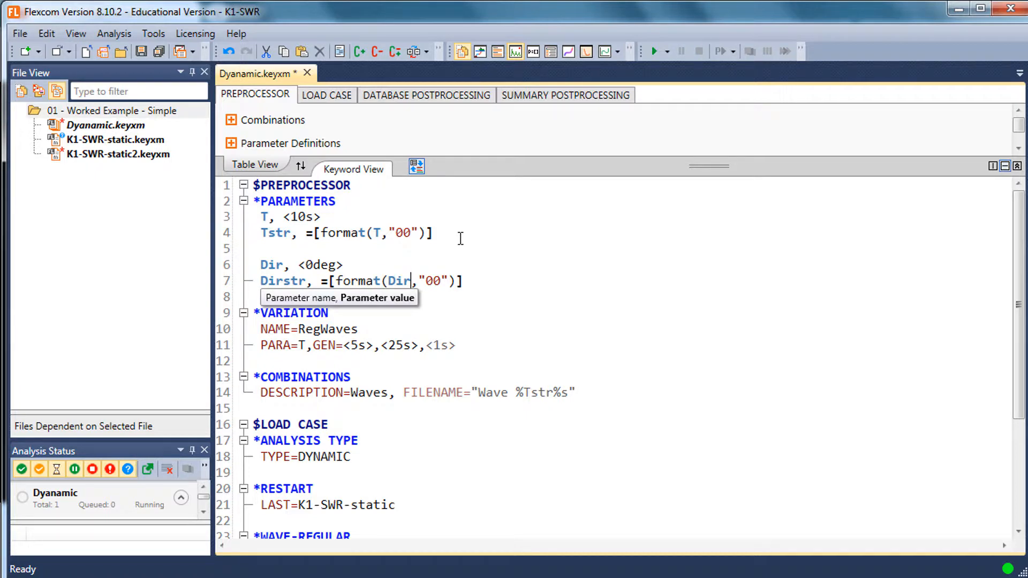
Extend the Dirstr format string to three digits, "000", and save the keyword file
{"action": "key", "text": "Right"}
{"action": "key", "text": "Right"}
{"action": "key", "text": "Right"}
{"action": "key", "text": "Right"}
{"action": "type", "text": "0"}
{"action": "key", "text": "ctrl+s"}
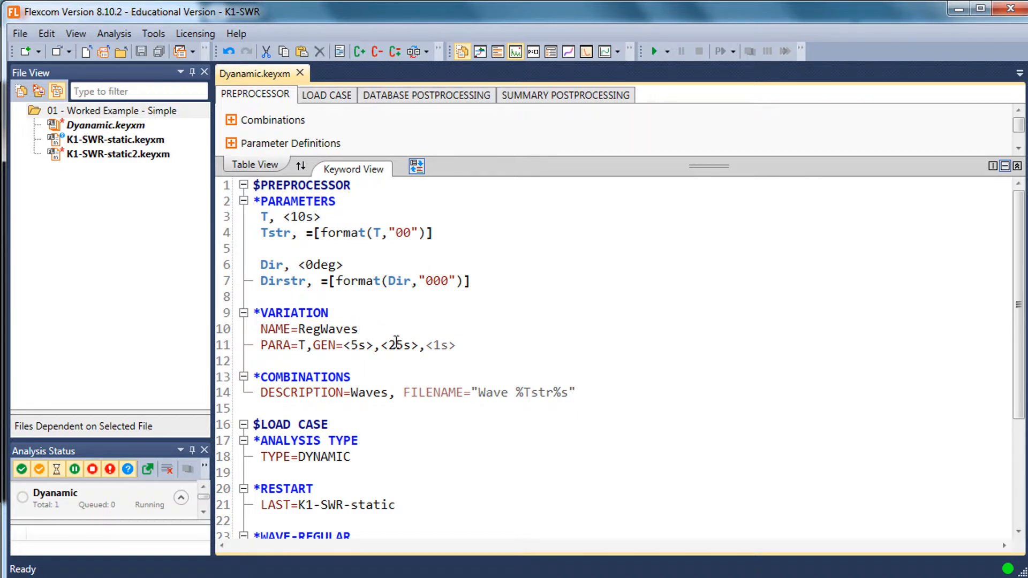
Add =[Dir] as the wave direction after the period in the *WAVE-REGULAR entry
{"action": "double_click", "coordinate": [277, 267]}
{"action": "key", "text": "ctrl+c"}
{"action": "scroll", "coordinate": [277, 266], "scroll_direction": "down", "scroll_amount": 3}
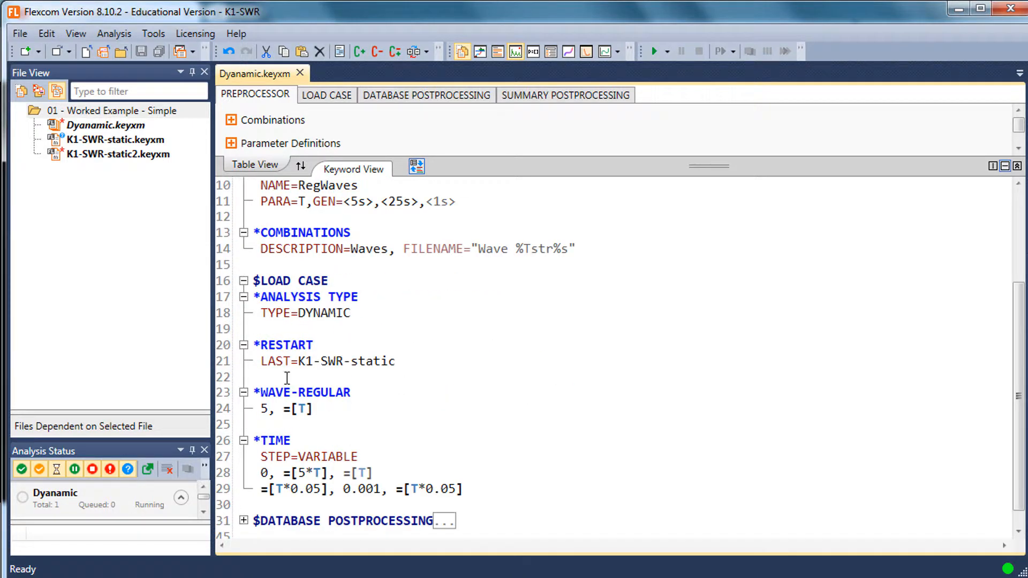
{"action": "left_click", "coordinate": [313, 408]}
{"action": "left_click", "coordinate": [263, 408]}
{"action": "key", "text": "End"}
{"action": "type", "text": ", "}
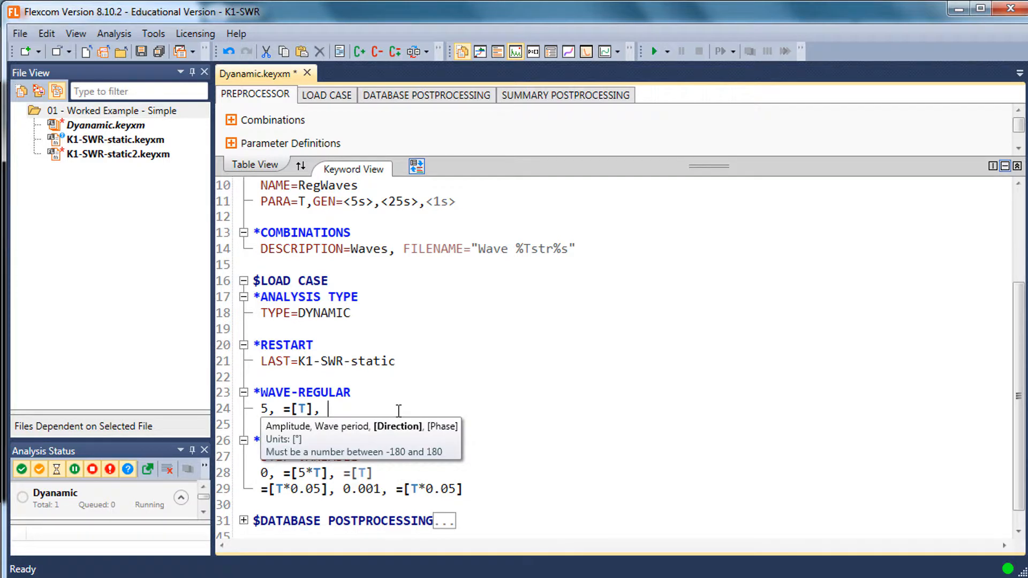
{"action": "type", "text": "=[Dir"}
{"action": "scroll", "coordinate": [385, 385], "scroll_direction": "up", "scroll_amount": 3}
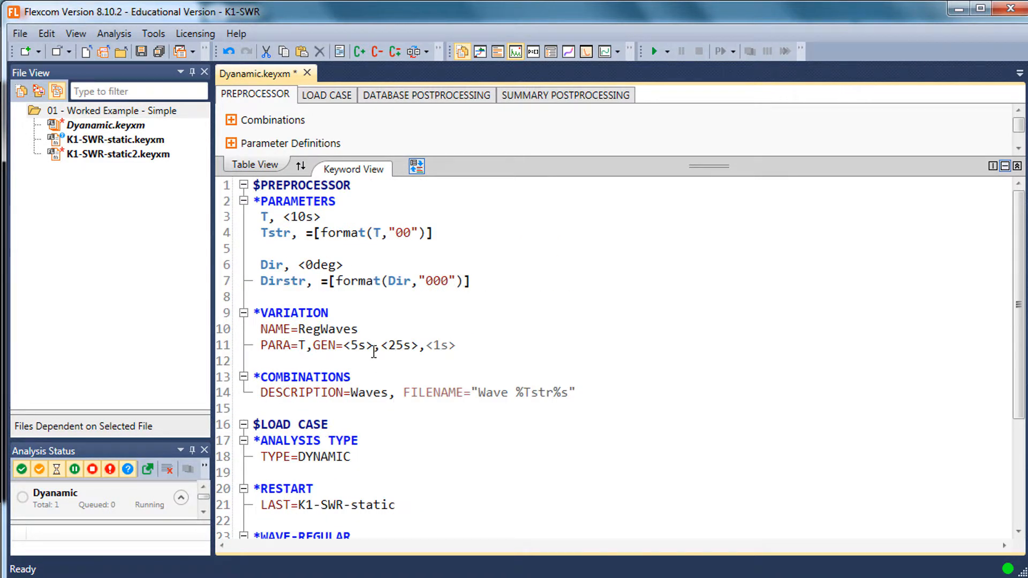
{"action": "mouse_move", "coordinate": [454, 276]}
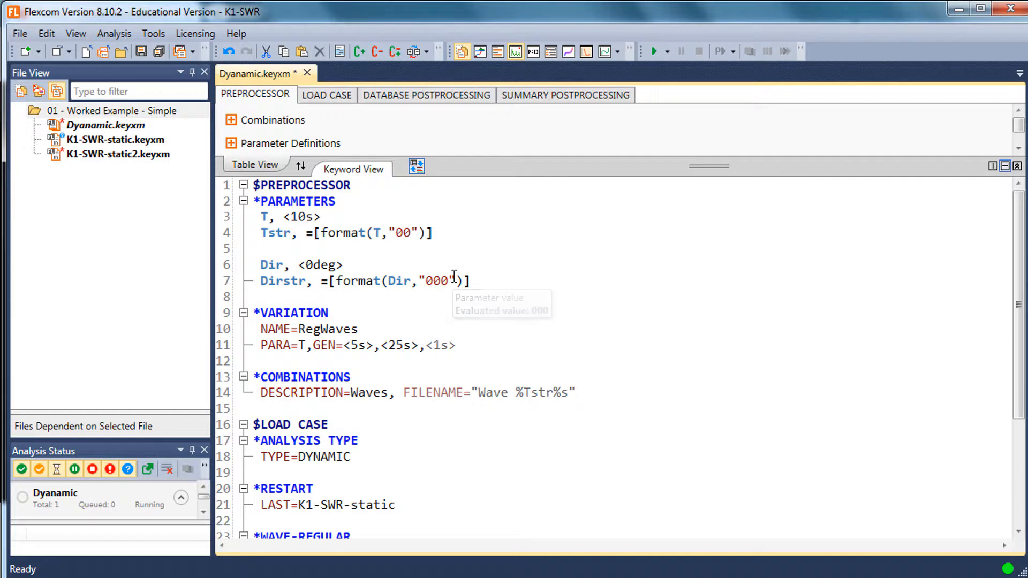
{"action": "key", "text": "ctrl+v"}
{"action": "key", "text": "shift+End"}
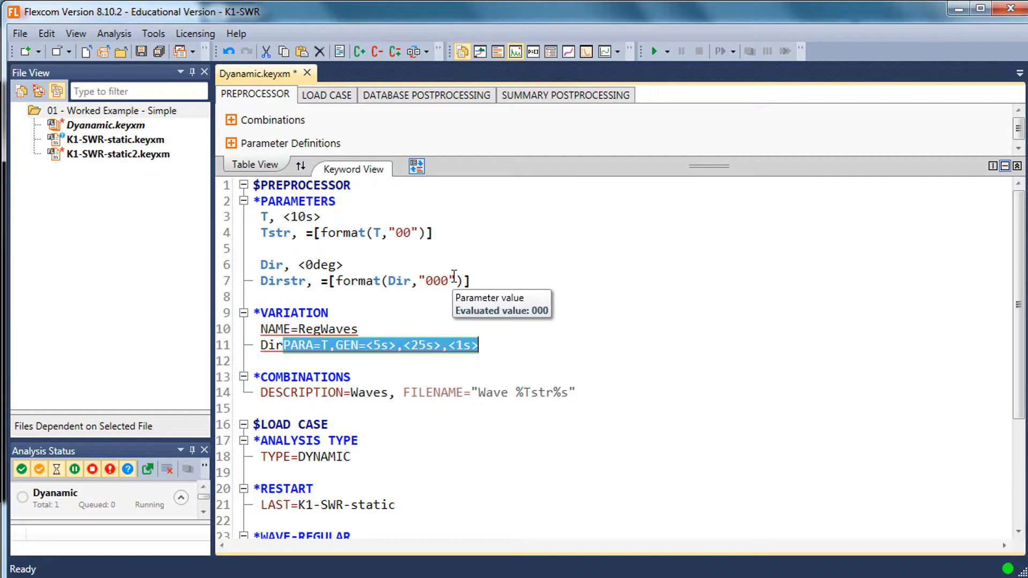
{"action": "key", "text": "ctrl+z"}
{"action": "key", "text": "Home"}
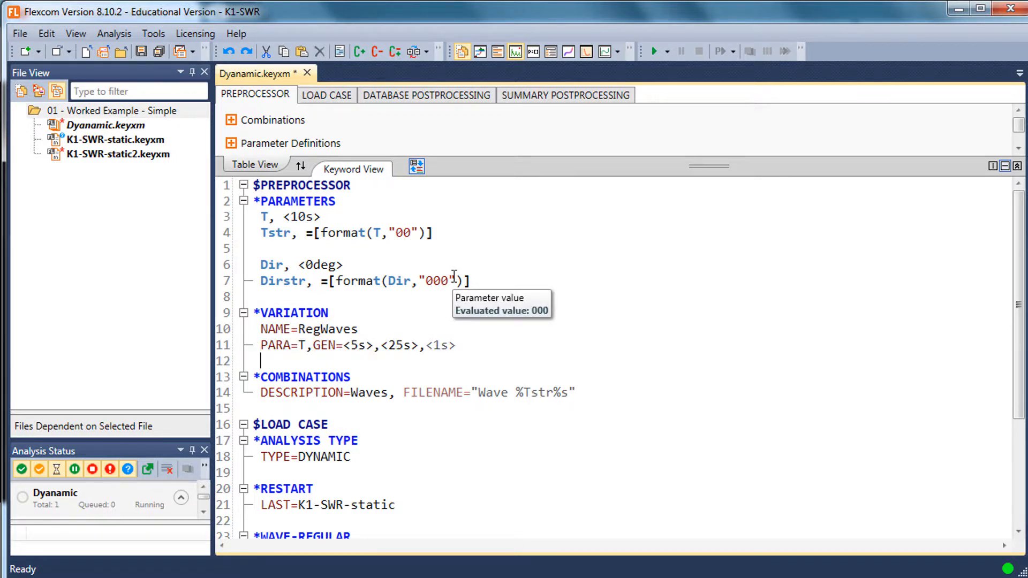
Add a PARA=Dir entry on the line below the wave period variation in *VARIATION
{"action": "type", "text": "PATA"}
{"action": "key", "text": "BackSpace"}
{"action": "key", "text": "BackSpace"}
{"action": "type", "text": "RA"}
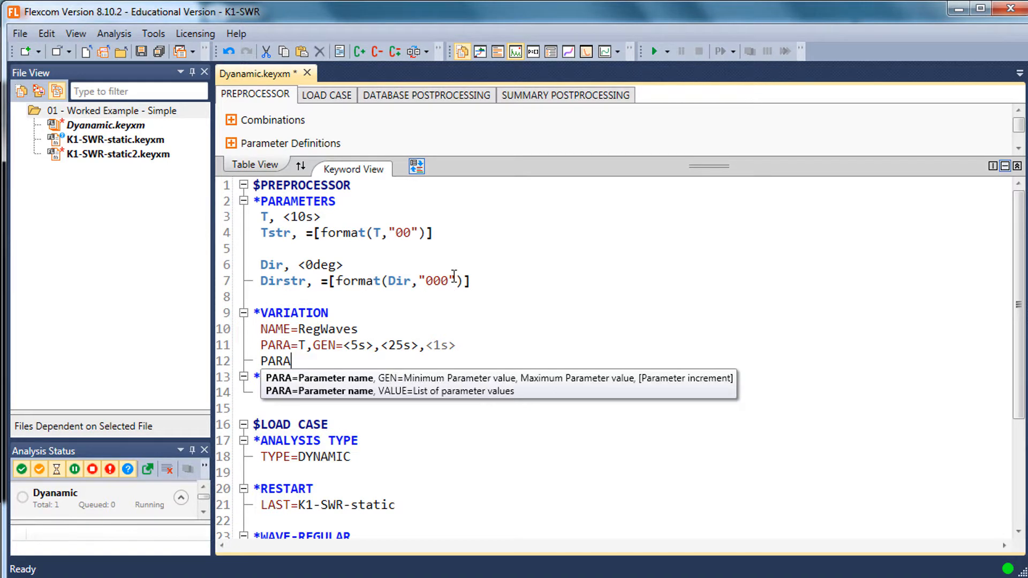
{"action": "type", "text": "="}
{"action": "key", "text": "Return"}
{"action": "key", "text": "Up"}
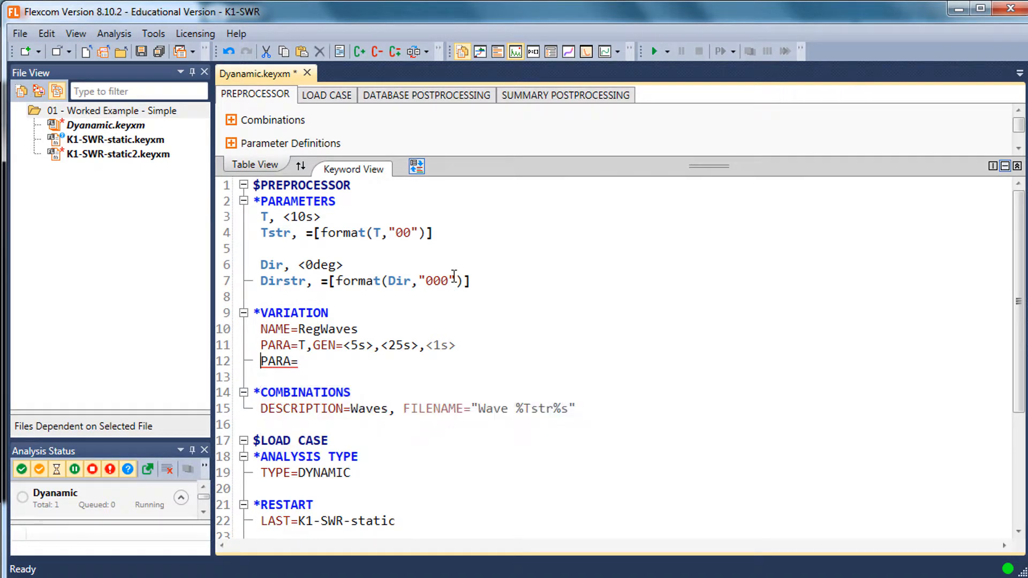
{"action": "type", "text": "Dir, "}
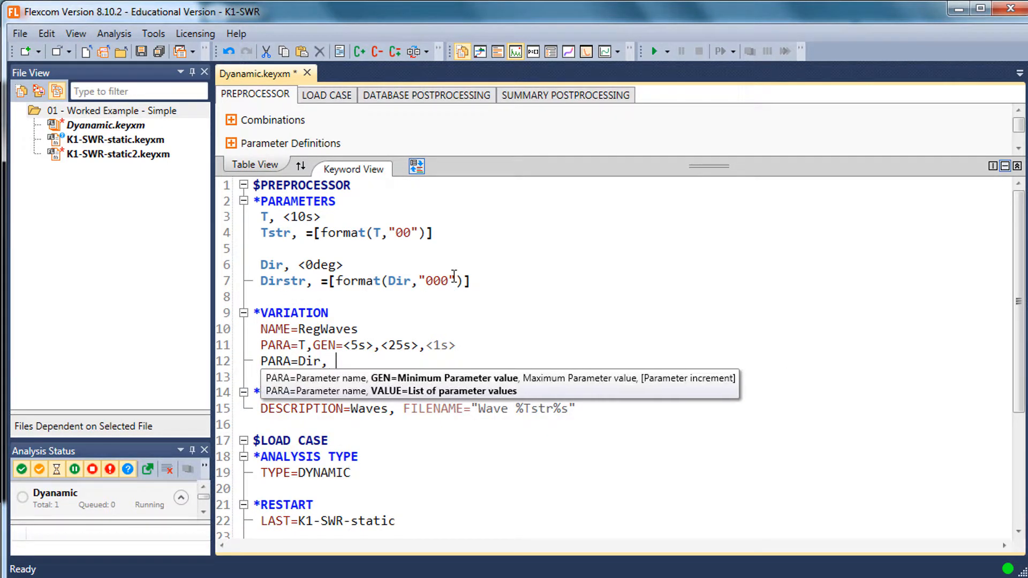
{"action": "type", "text": "GEN="}
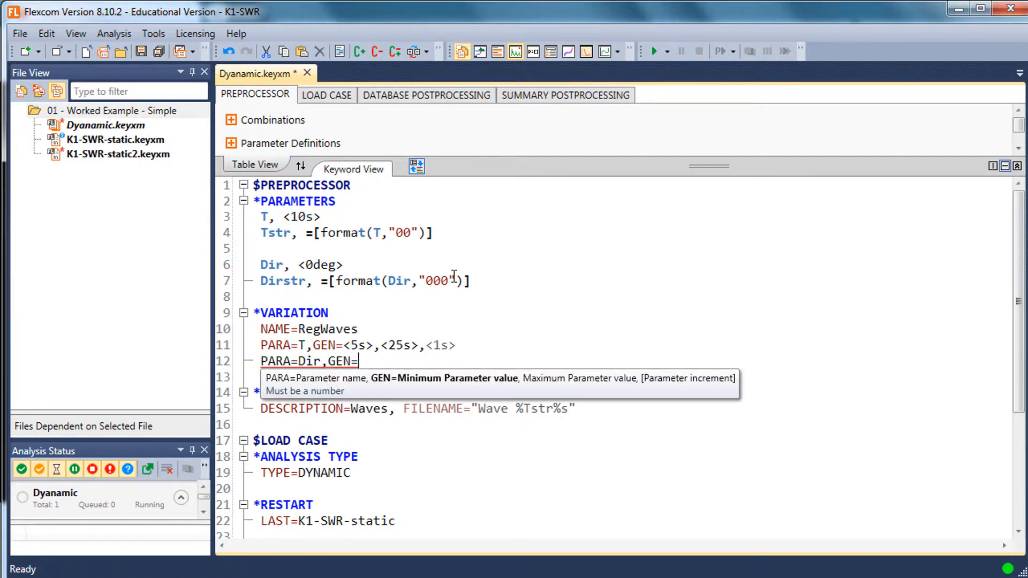
{"action": "type", "text": ","}
Add GEN= to the Dir variation with a minimum value of <0deg>
{"action": "key", "text": "BackSpace"}
{"action": "key", "text": "BackSpace"}
{"action": "type", "text": "=<0deg"}
{"action": "key", "text": "Right"}
{"action": "key", "text": "ctrl+shift+Left"}
{"action": "key", "text": "ctrl+shift+Left"}
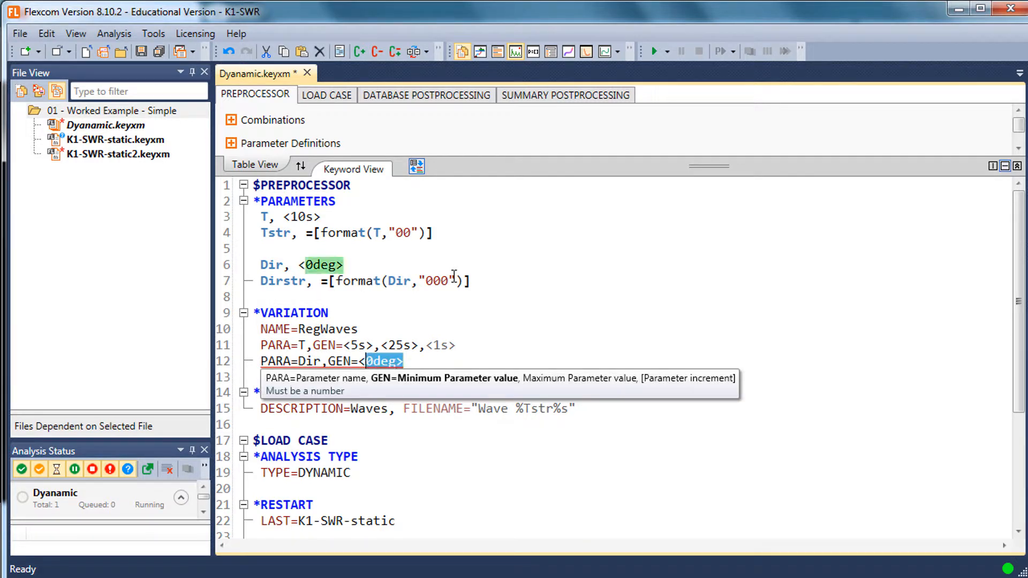
{"action": "key", "text": "shift+Left"}
{"action": "key", "text": "Right"}
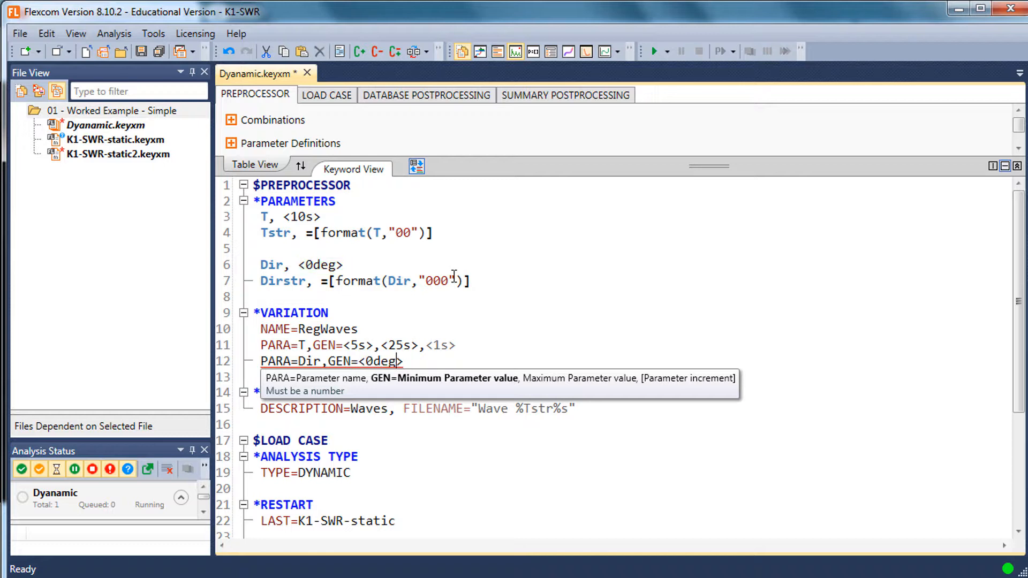
Complete the Dir variation with a maximum of <330deg> and an increment of <30deg>
{"action": "type", "text": ",GEN=<0deg>,<"}
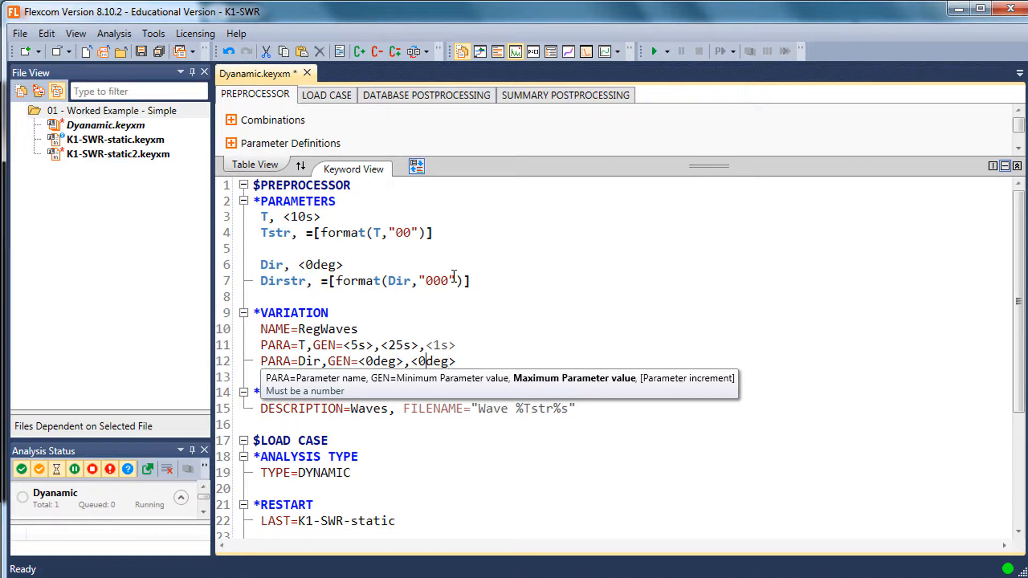
{"action": "type", "text": "33"}
{"action": "key", "text": "ctrl+Right"}
{"action": "type", "text": ",<330deg>,<"}
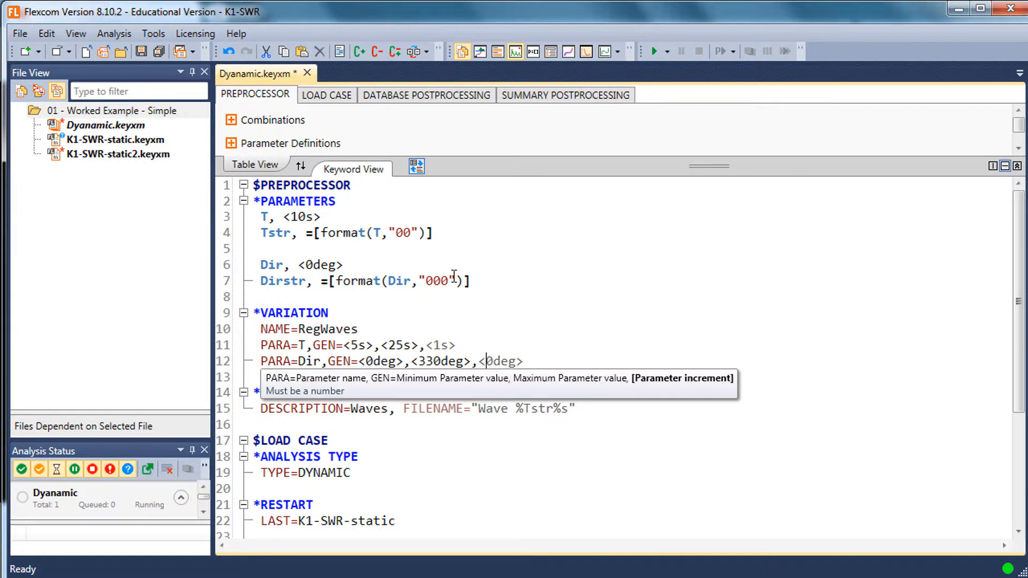
{"action": "type", "text": "3"}
{"action": "key", "text": "Up"}
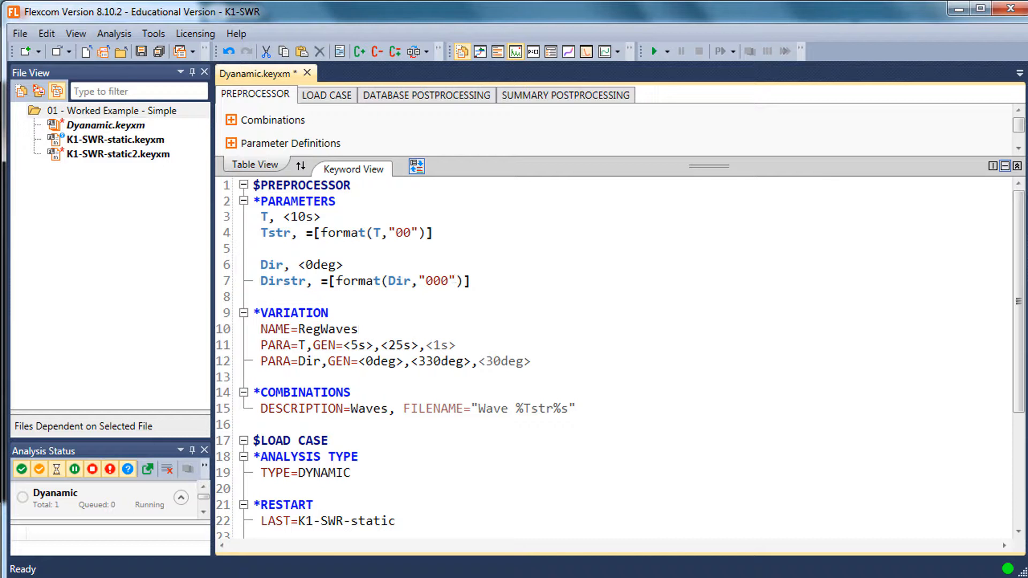
{"action": "left_click", "coordinate": [530, 360]}
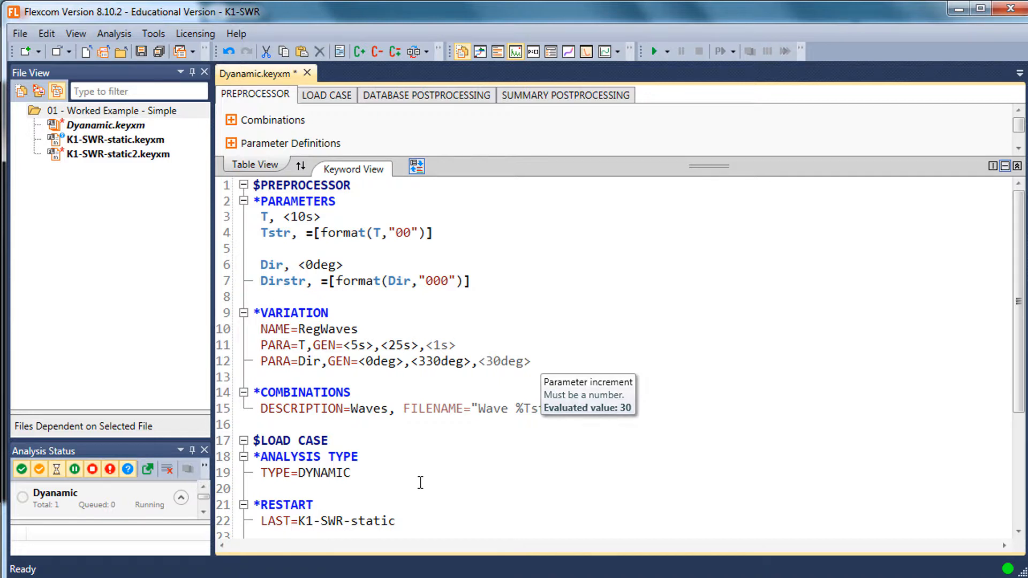
Insert an empty SUBDIRECTORY="" option before FILENAME in the *COMBINATIONS entry
{"action": "left_click", "coordinate": [601, 408]}
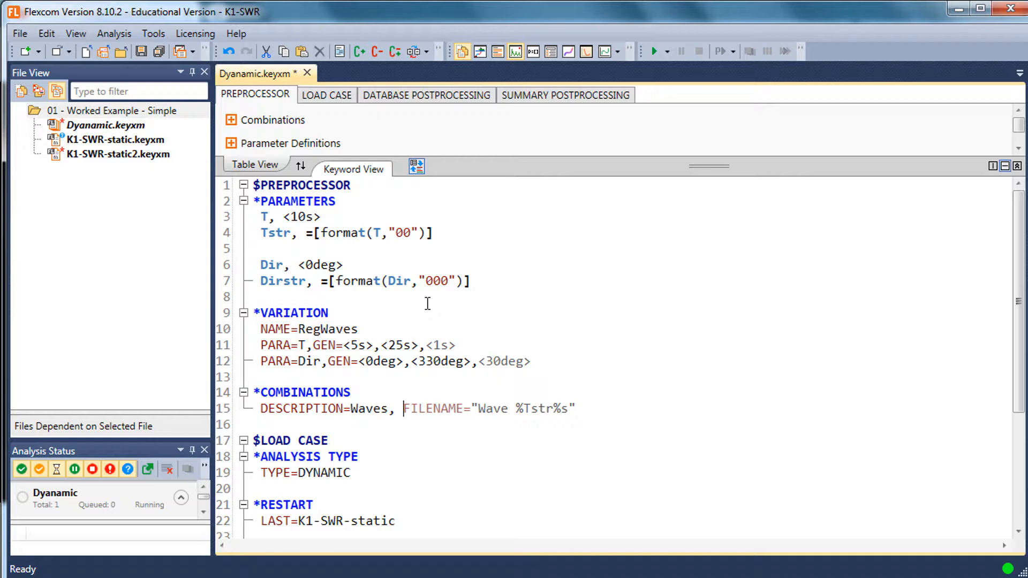
{"action": "type", "text": "S"}
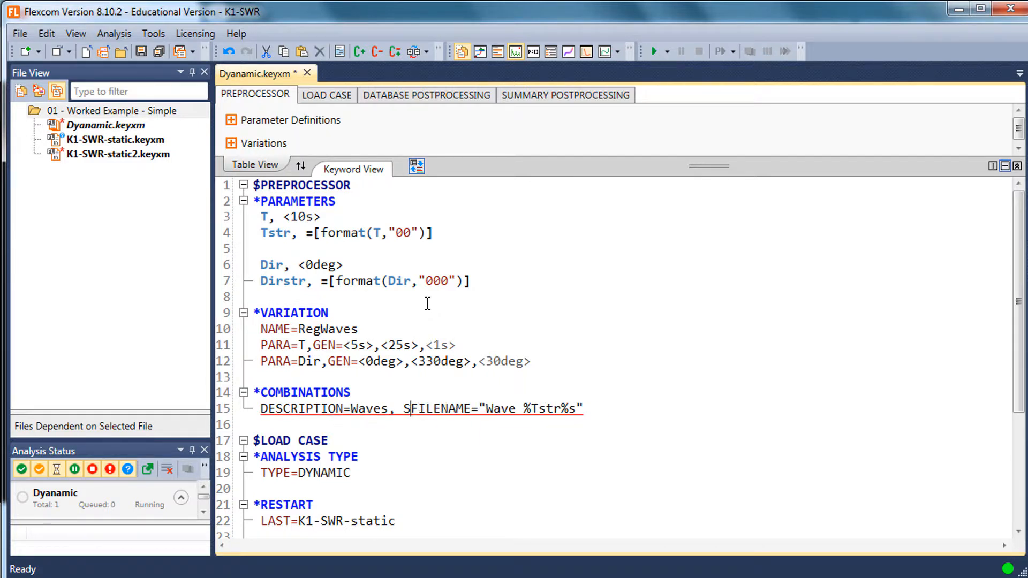
{"action": "type", "text": "UBN"}
{"action": "key", "text": "BackSpace"}
{"action": "key", "text": "BackSpace"}
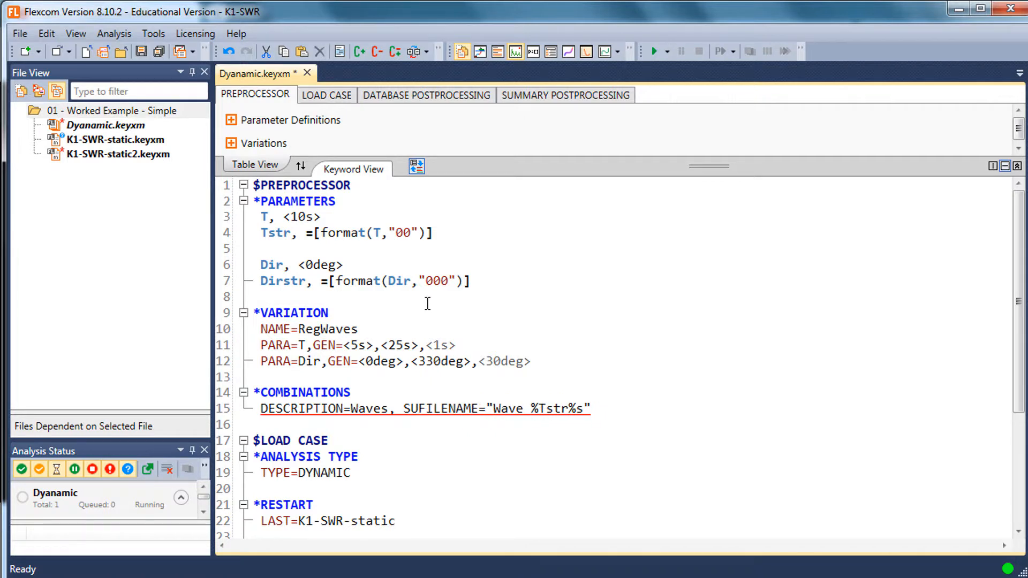
{"action": "type", "text": "BDIRECTORY"}
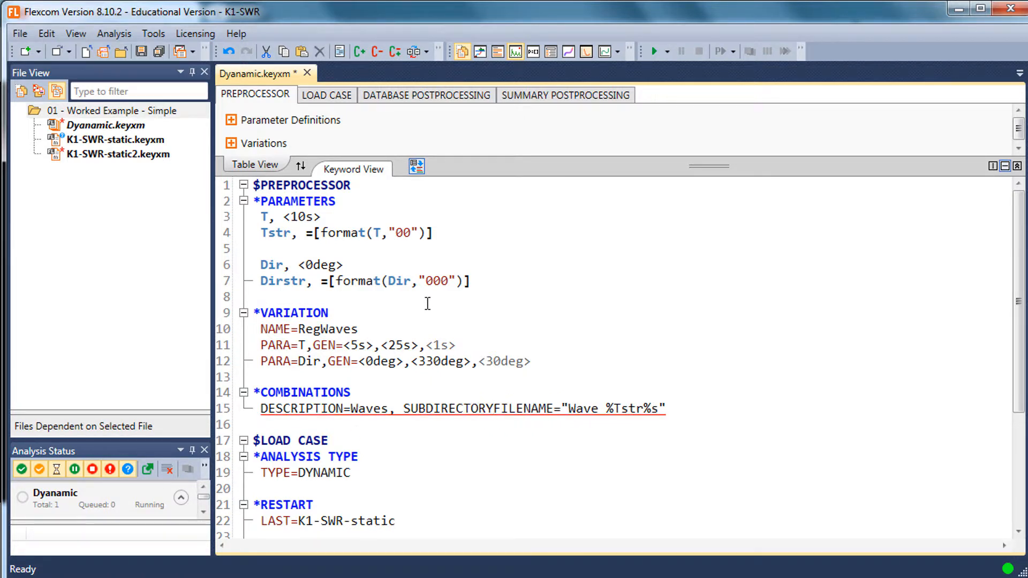
{"action": "type", "text": "=\""}
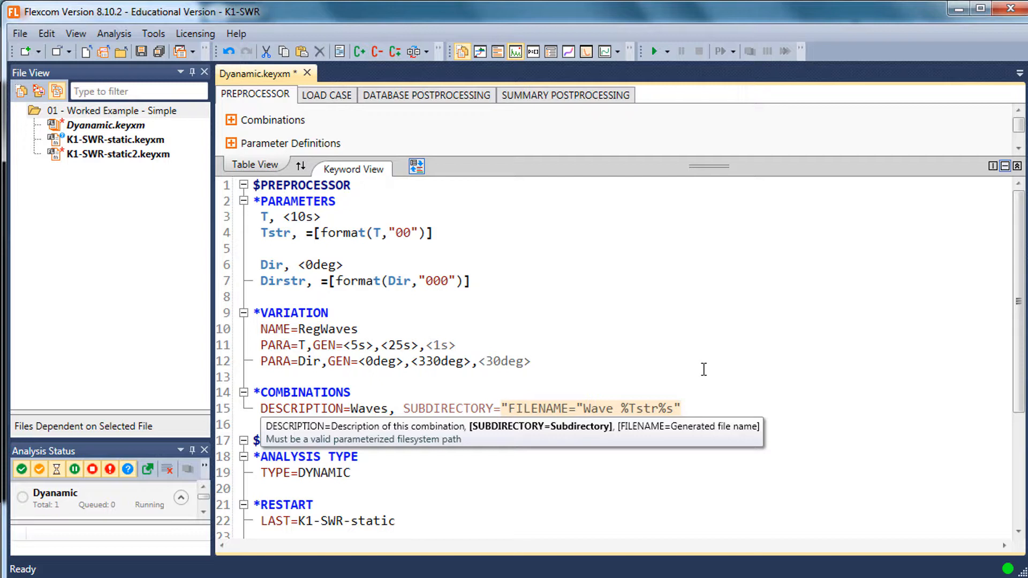
{"action": "type", "text": "\","}
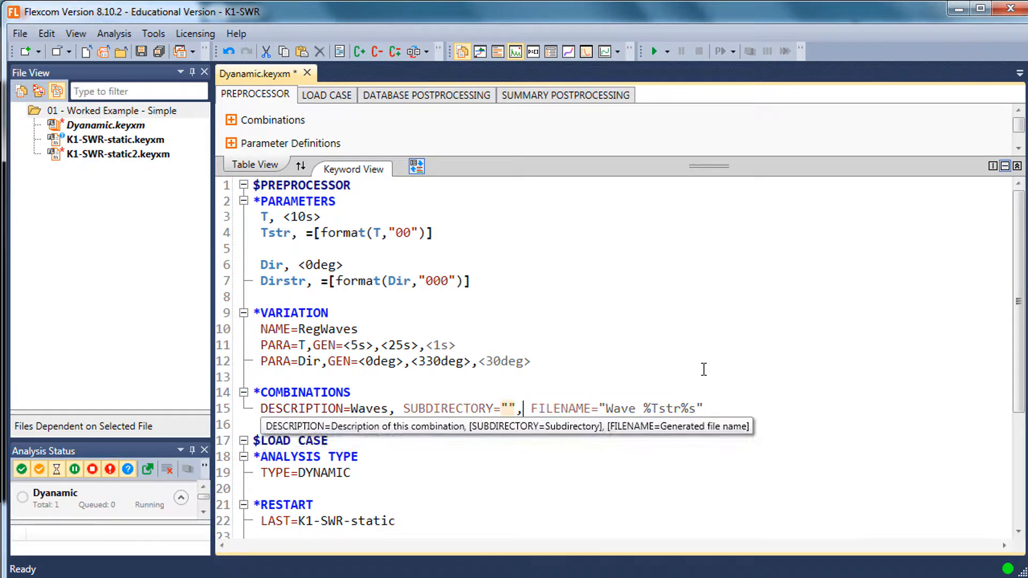
Fill the SUBDIRECTORY quotes with %Dirstr%, copying the parameter name from its definition
{"action": "key", "text": "Left"}
{"action": "key", "text": "Left"}
{"action": "key", "text": "Left"}
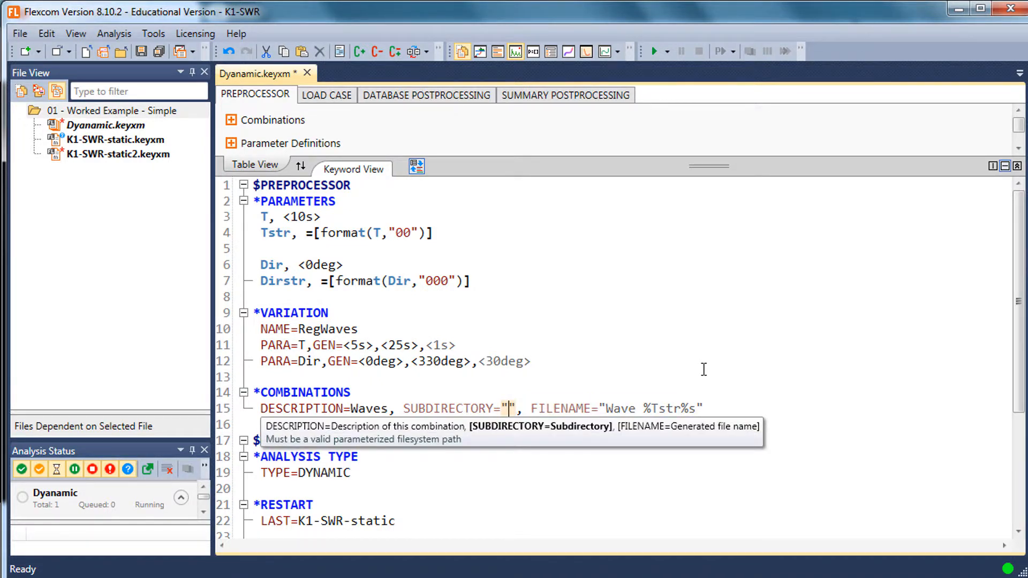
{"action": "type", "text": "%%"}
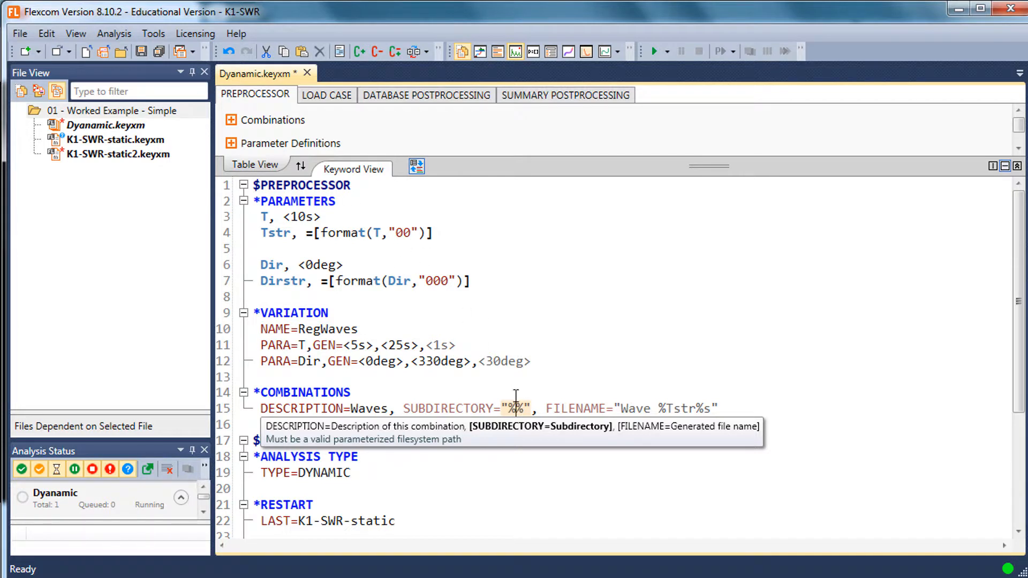
{"action": "left_click", "coordinate": [483, 341]}
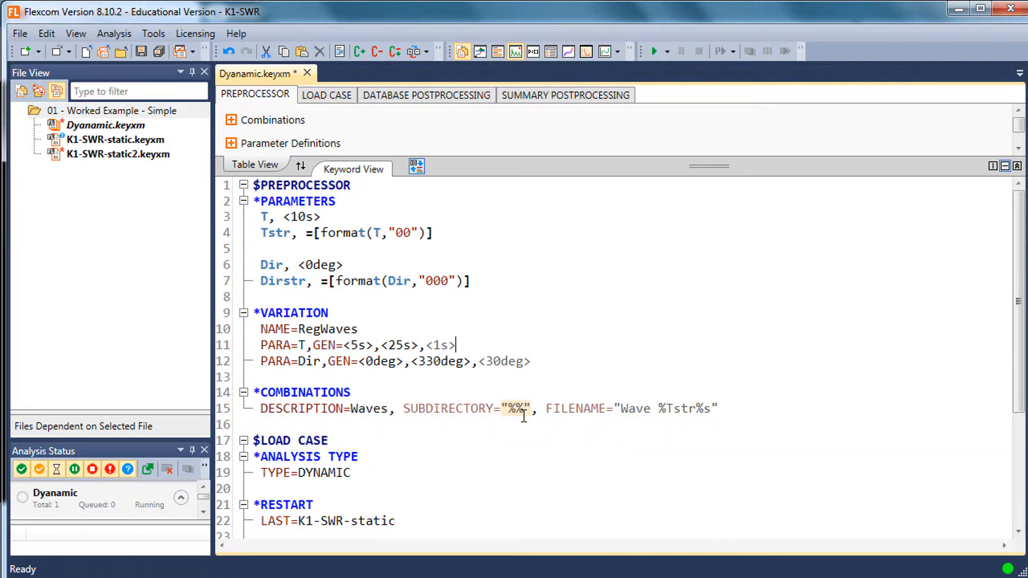
{"action": "left_click", "coordinate": [521, 413]}
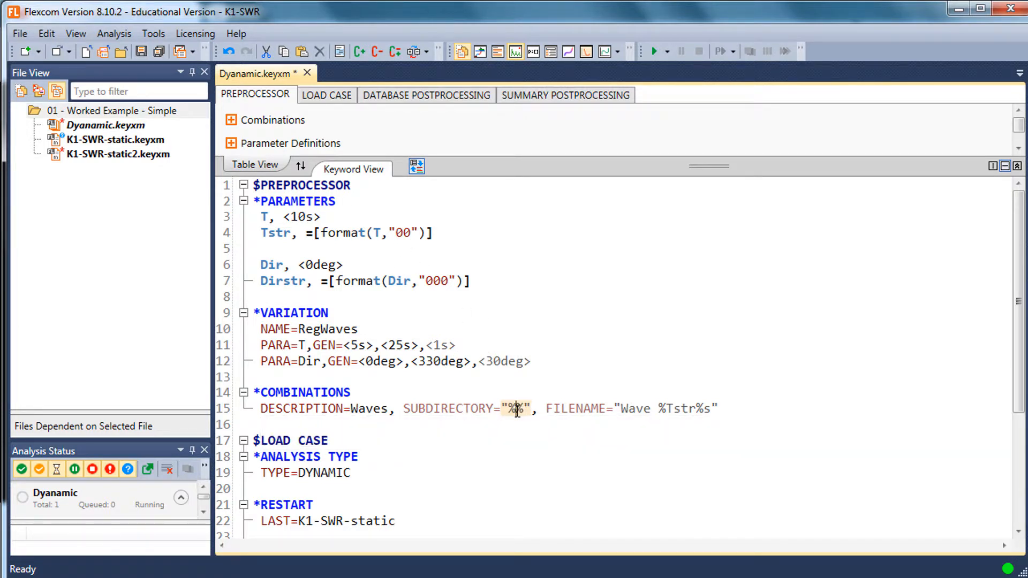
{"action": "double_click", "coordinate": [280, 281]}
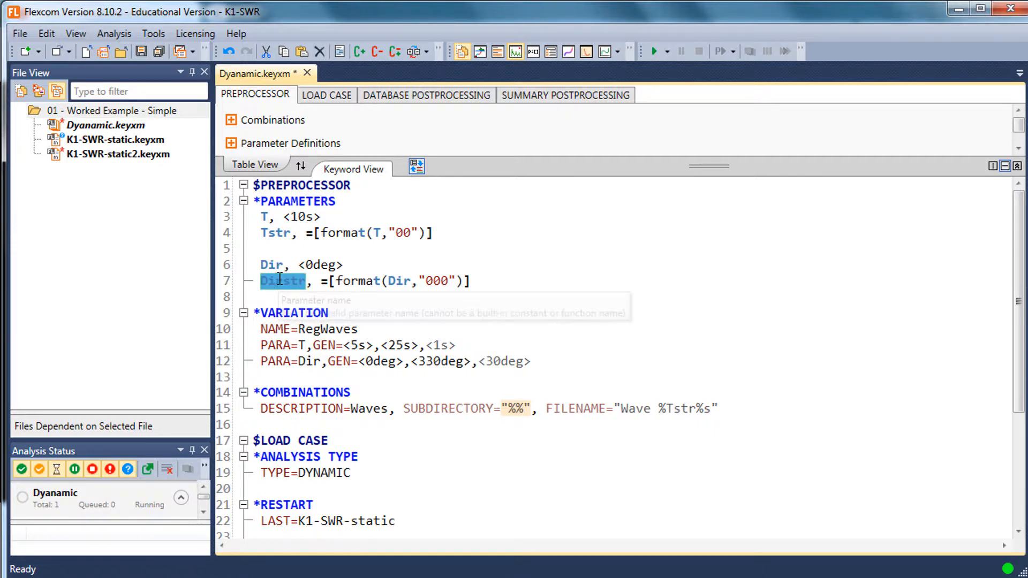
{"action": "key", "text": "ctrl+c"}
{"action": "left_click", "coordinate": [517, 408]}
{"action": "key", "text": "ctrl+v"}
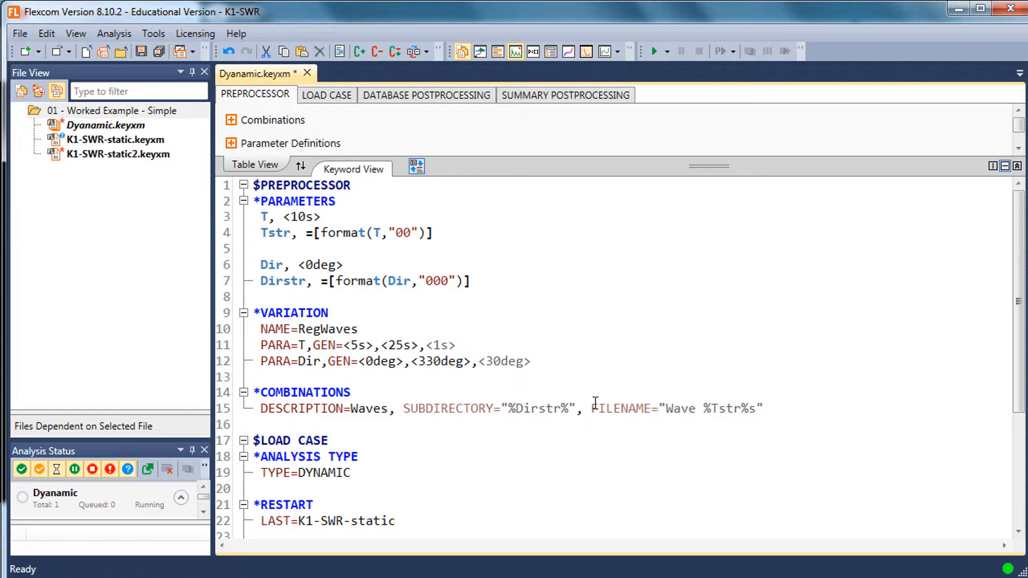
Append a space and "degs" after %Dirstr% in the subdirectory name
{"action": "left_click", "coordinate": [571, 408]}
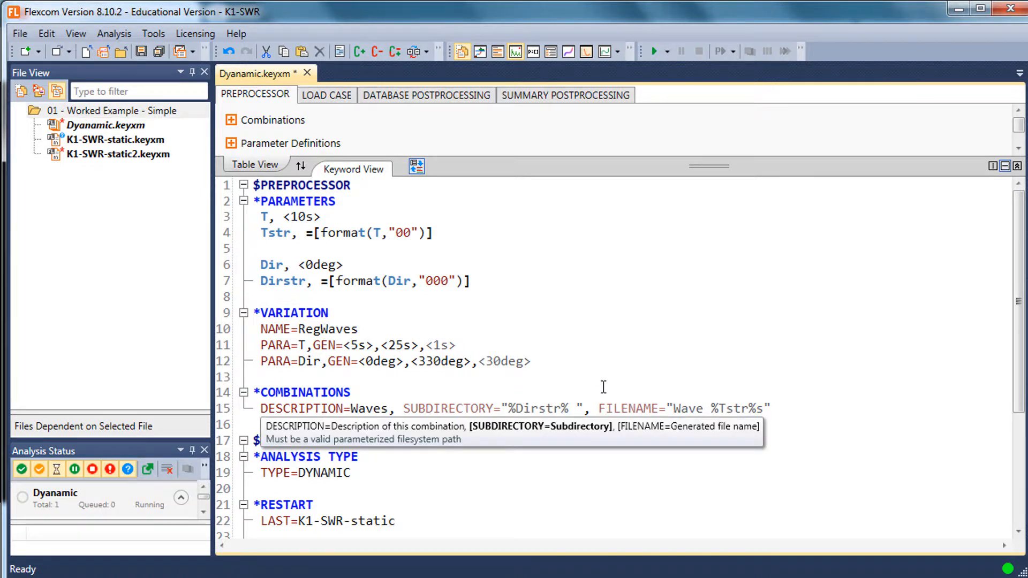
{"action": "type", "text": "dges"}
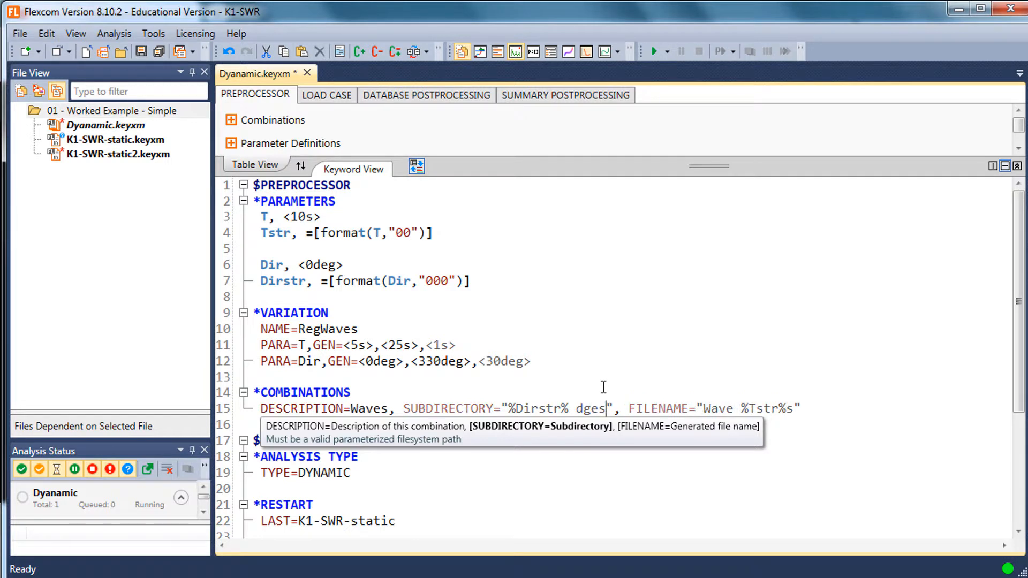
{"action": "key", "text": "BackSpace"}
{"action": "key", "text": "BackSpace"}
{"action": "key", "text": "BackSpace"}
{"action": "type", "text": "egs"}
Save the master keyword file and run it to generate the wave load case files
{"action": "key", "text": "ctrl+s"}
{"action": "left_click", "coordinate": [602, 361]}
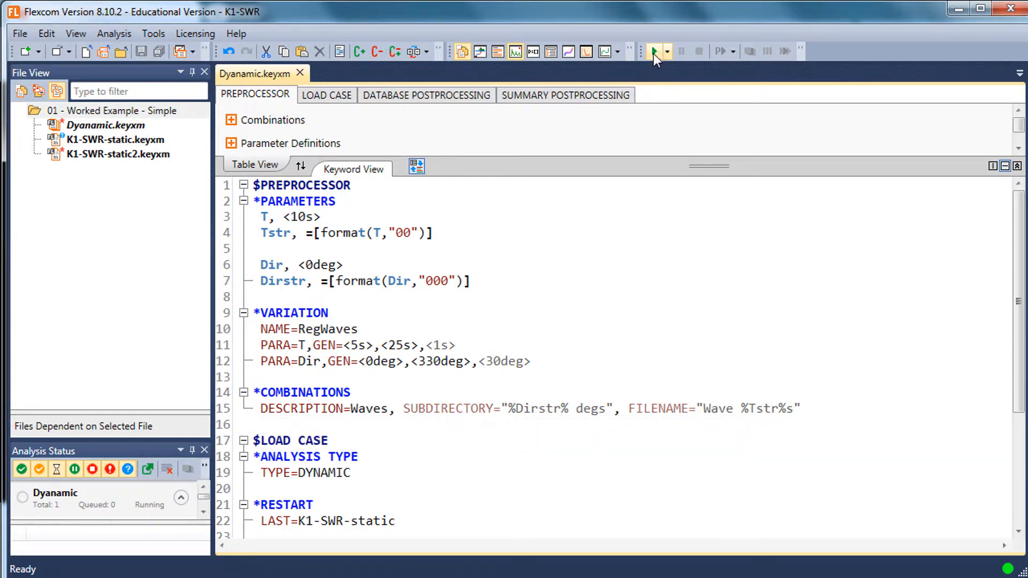
{"action": "left_click", "coordinate": [653, 51]}
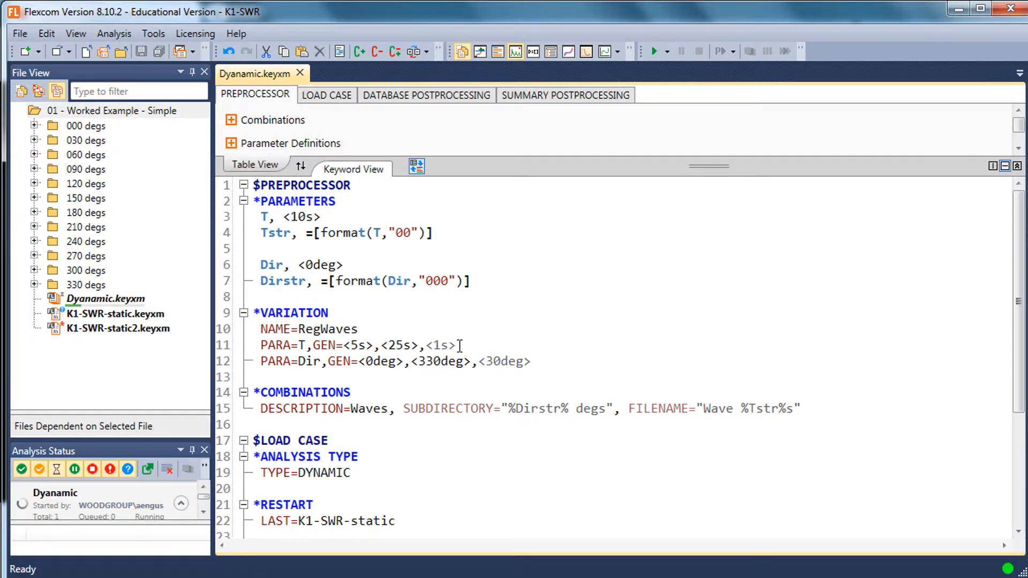
{"action": "mouse_move", "coordinate": [460, 346]}
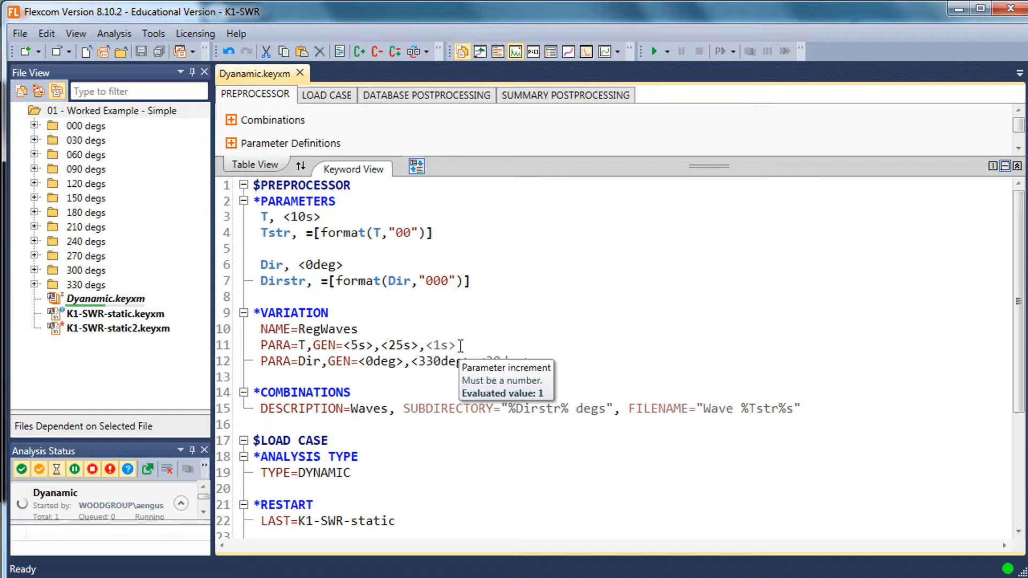
{"action": "left_click_drag", "start_coordinate": [466, 345], "coordinate": [429, 345]}
{"action": "left_click", "coordinate": [479, 346]}
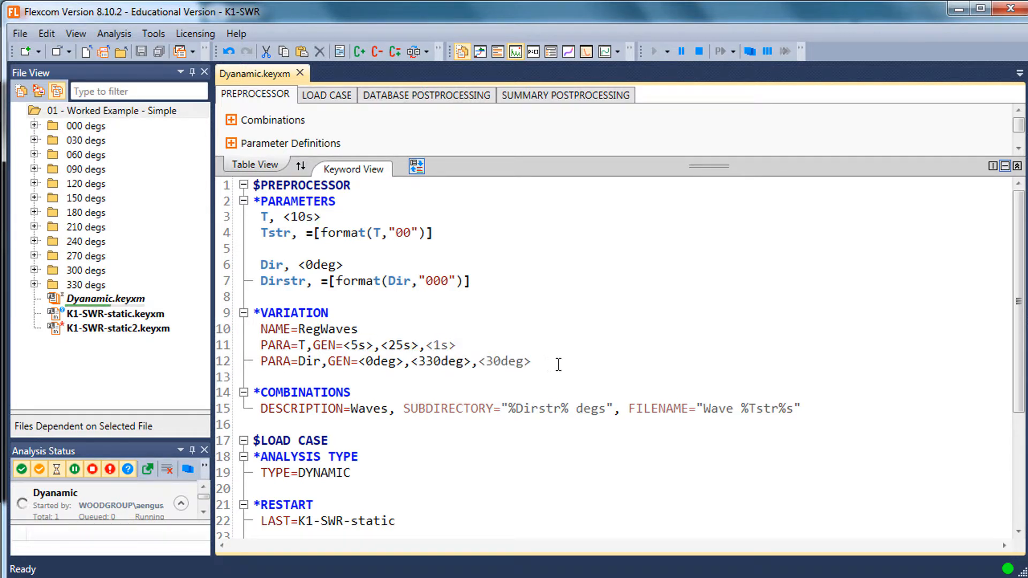
{"action": "left_click_drag", "start_coordinate": [532, 362], "coordinate": [363, 366]}
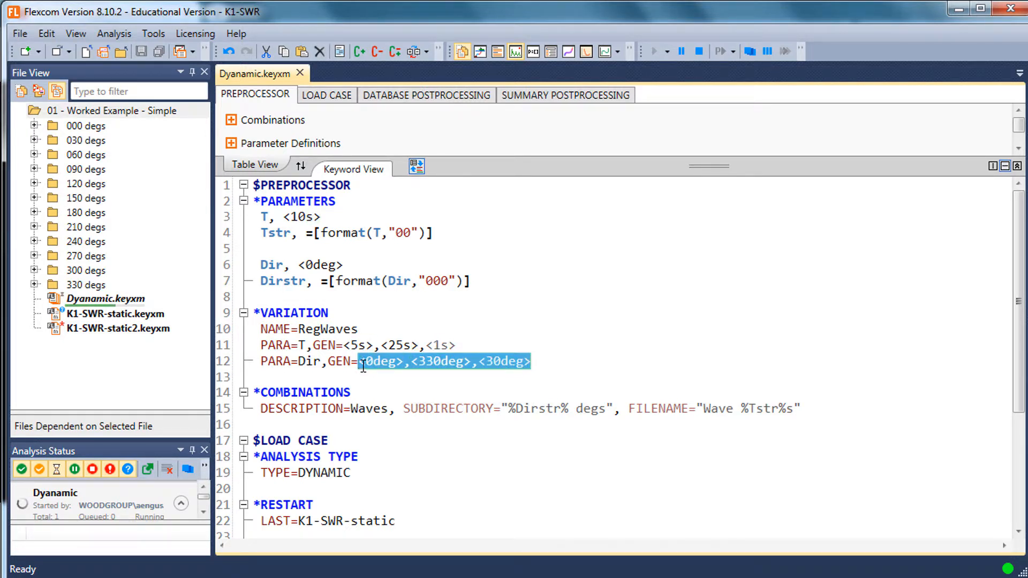
{"action": "left_click", "coordinate": [549, 364]}
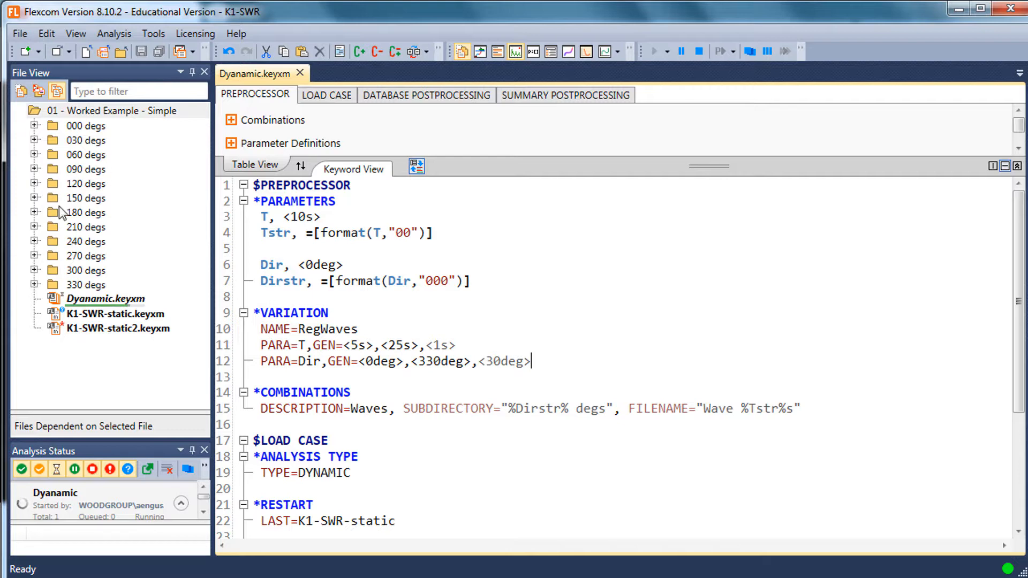
Open Wave 09s.keyxm from the 120 degs folder and check its parameters and the wave period in *WAVE-REGULAR
{"action": "left_click", "coordinate": [35, 183]}
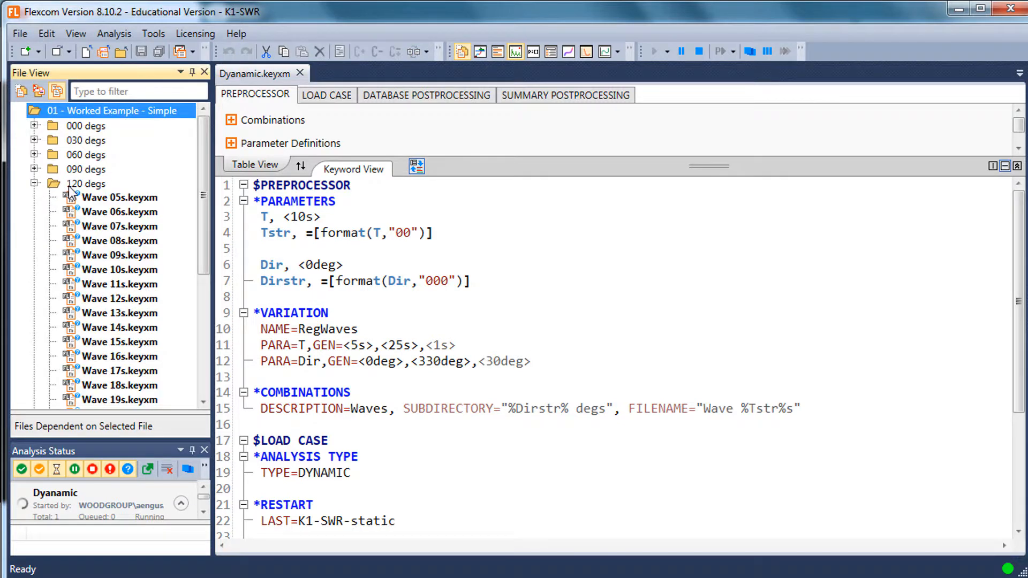
{"action": "left_click", "coordinate": [95, 184]}
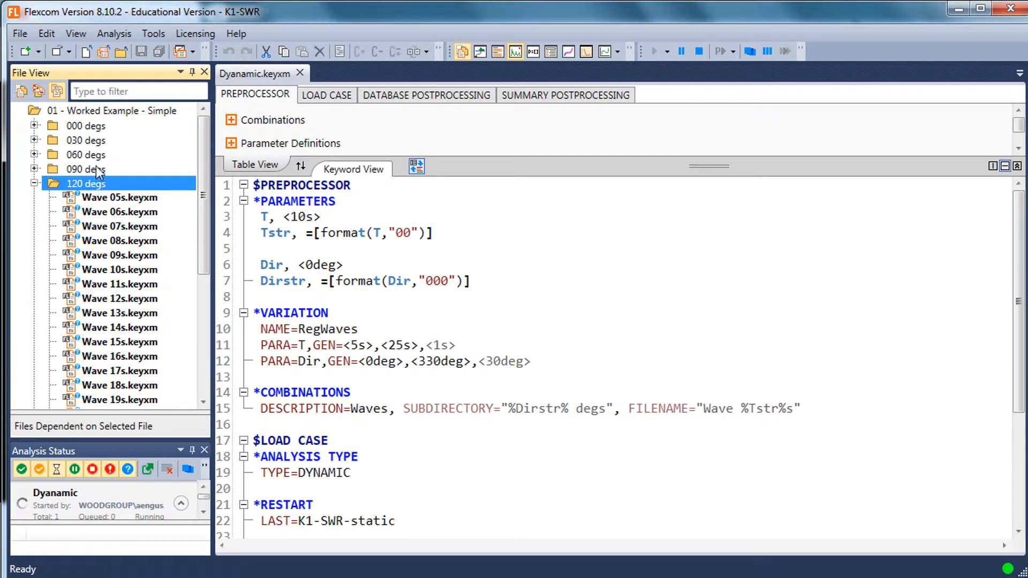
{"action": "left_click", "coordinate": [115, 197]}
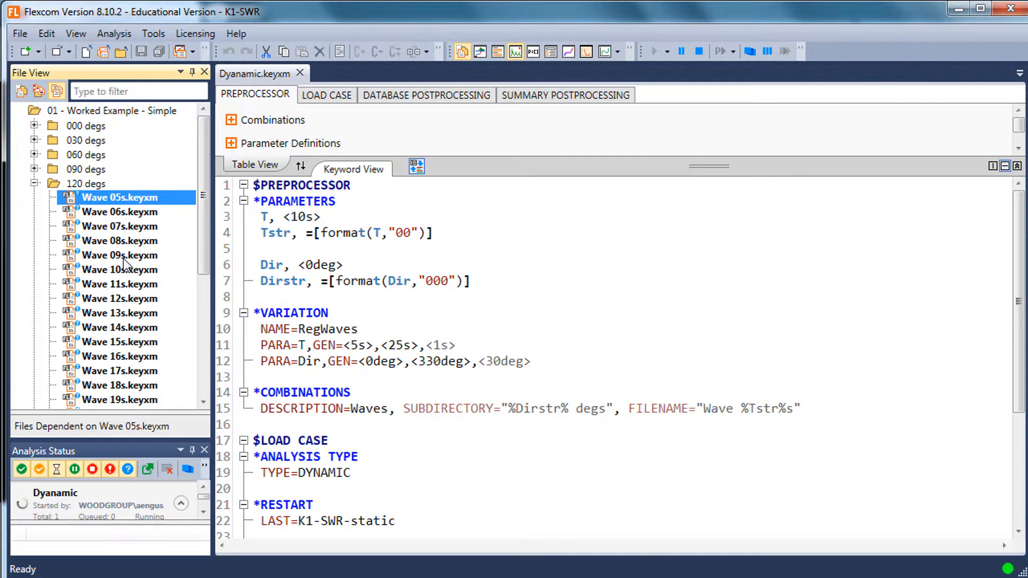
{"action": "left_click", "coordinate": [123, 255]}
{"action": "double_click", "coordinate": [123, 255]}
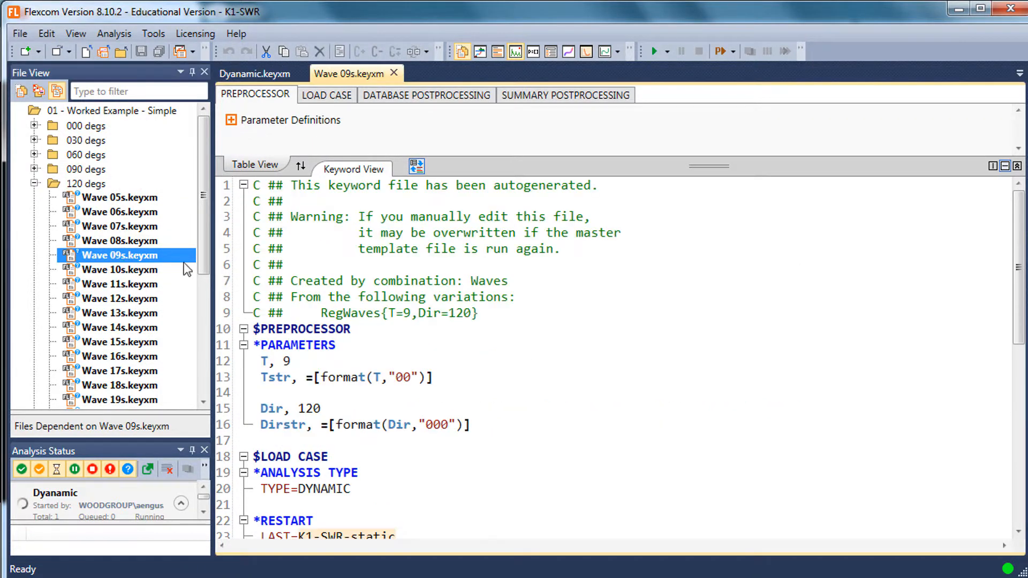
{"action": "left_click", "coordinate": [392, 301]}
{"action": "scroll", "coordinate": [392, 301], "scroll_direction": "down", "scroll_amount": 5}
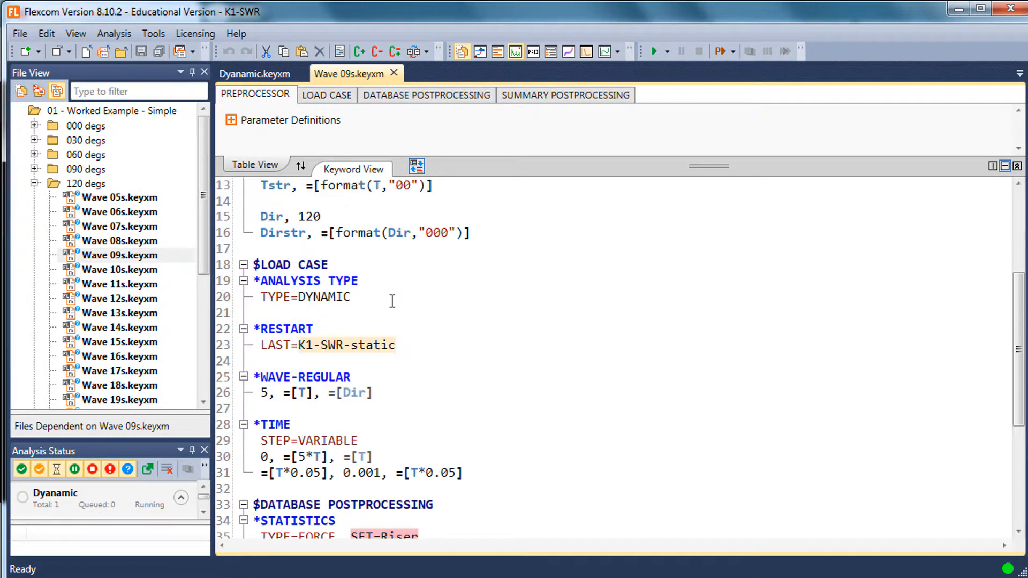
{"action": "mouse_move", "coordinate": [303, 347]}
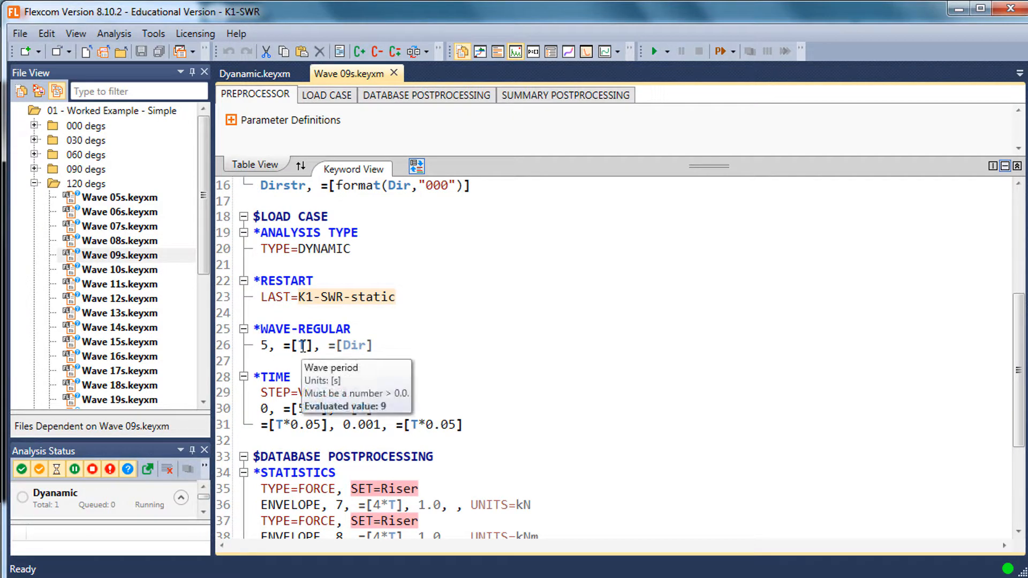
Check the wave direction in Wave 09s.keyxm, collapse the 120 degs folder and inspect the direction folders, including the wave files in 090 degs
{"action": "mouse_move", "coordinate": [350, 343]}
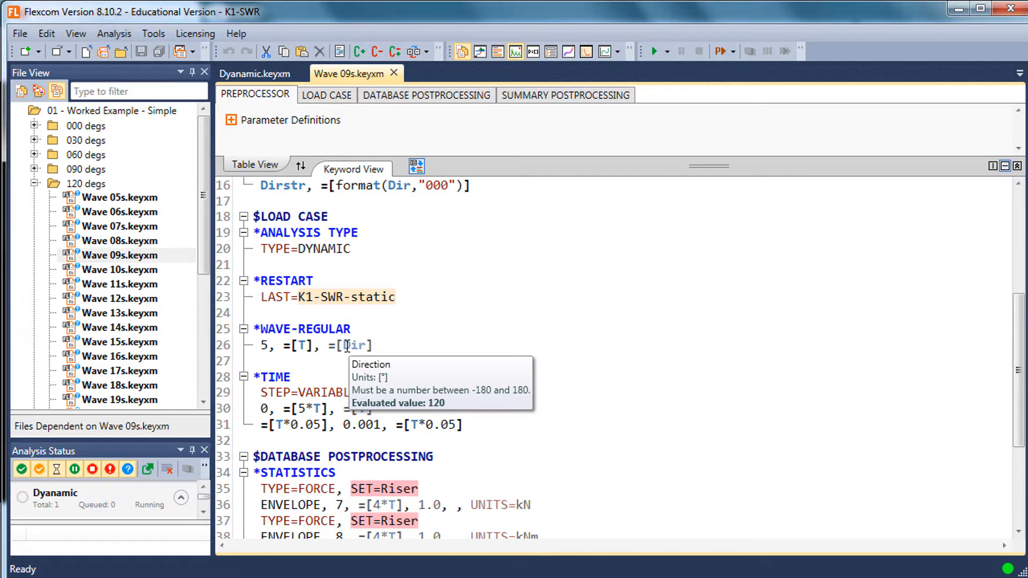
{"action": "left_click", "coordinate": [35, 183]}
{"action": "left_click", "coordinate": [92, 140]}
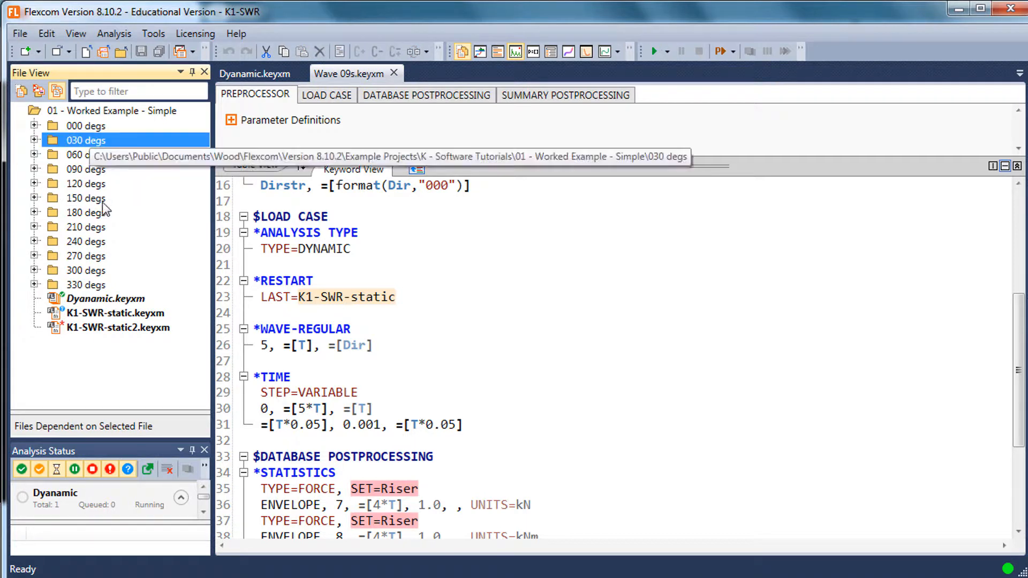
{"action": "left_click", "coordinate": [100, 286]}
{"action": "left_click", "coordinate": [87, 127]}
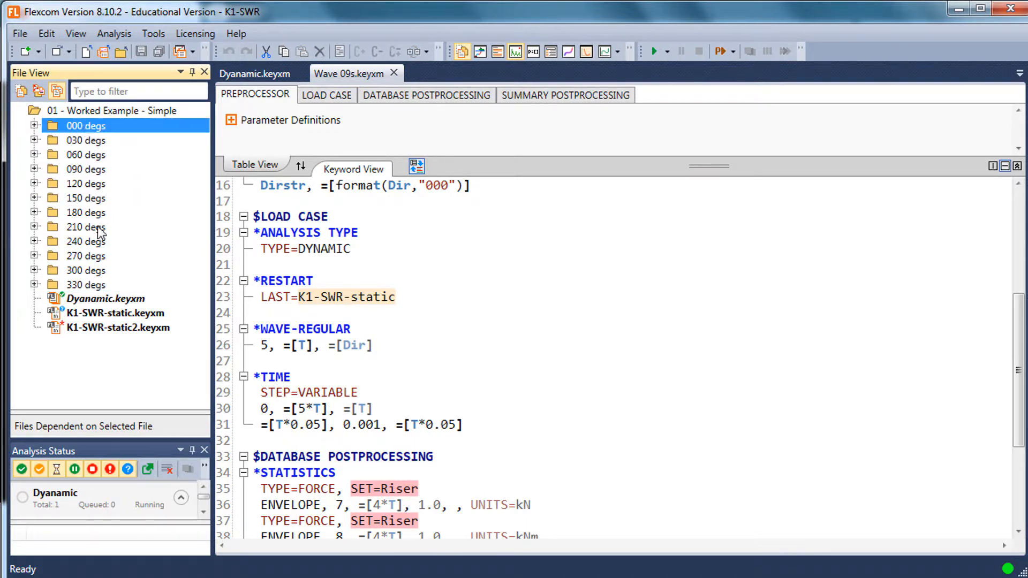
{"action": "left_click", "coordinate": [32, 167]}
{"action": "left_click", "coordinate": [34, 169]}
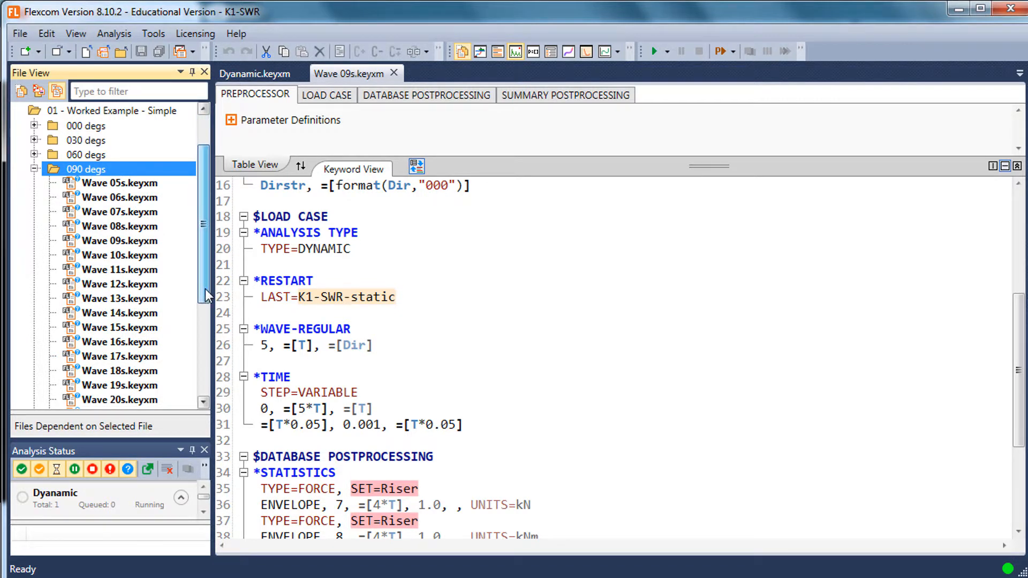
{"action": "left_click_drag", "start_coordinate": [206, 289], "coordinate": [205, 289]}
{"action": "left_click", "coordinate": [199, 130]}
{"action": "left_click", "coordinate": [35, 168]}
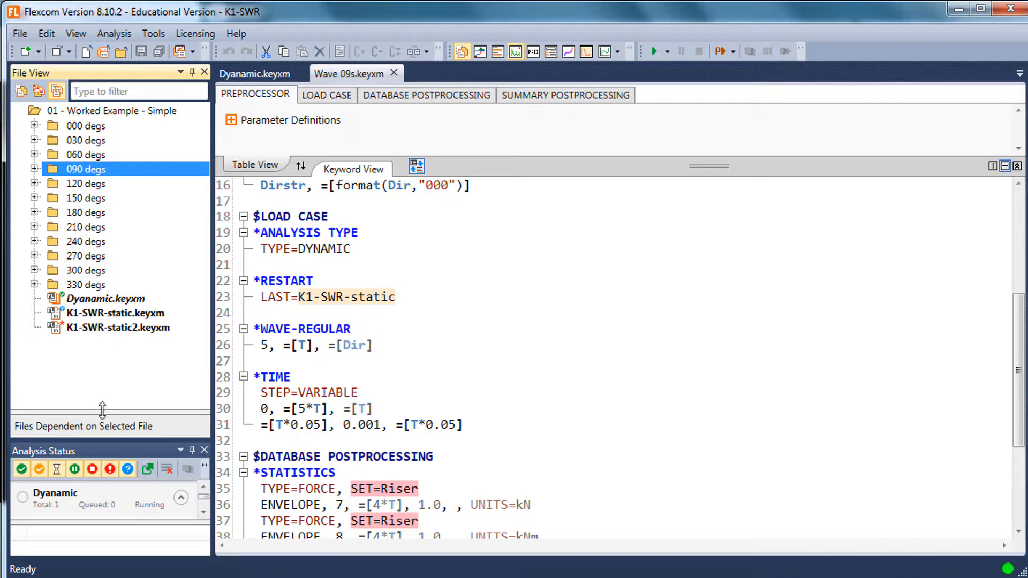
Enlarge the Analysis Status pane by reducing the height of the file list above it
{"action": "left_click_drag", "start_coordinate": [102, 411], "coordinate": [102, 387]}
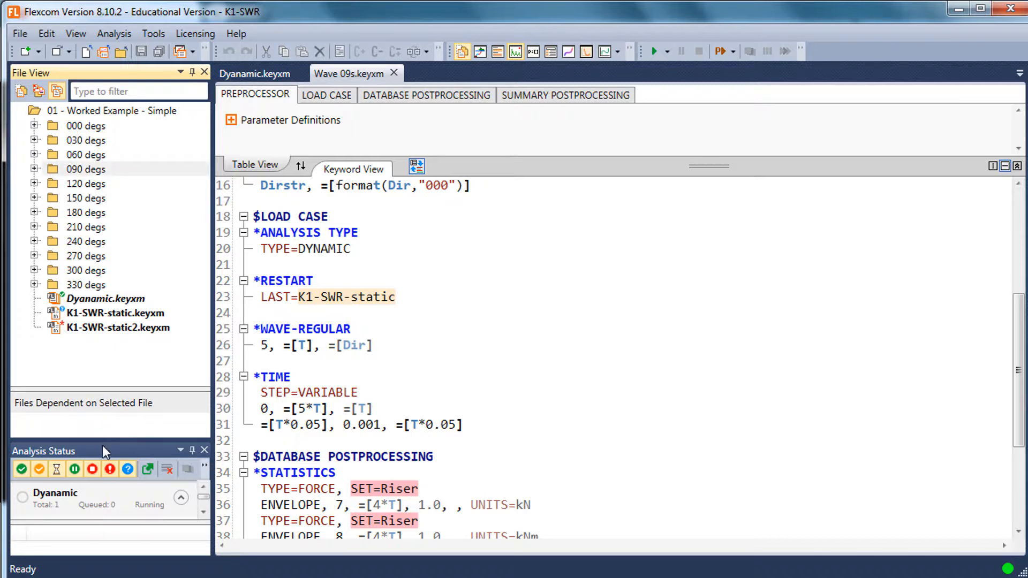
{"action": "left_click_drag", "start_coordinate": [101, 444], "coordinate": [105, 409]}
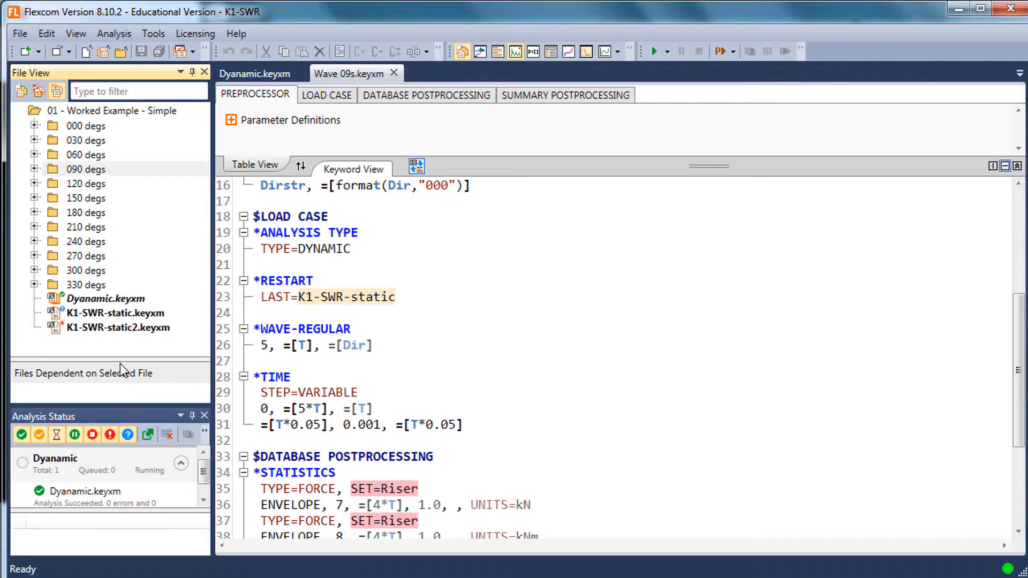
{"action": "left_click_drag", "start_coordinate": [120, 364], "coordinate": [120, 362]}
Review the header of Wave 09s.keyxm and return to Dyanamic.keyxm to check its *TIME ramp time and *WAVE-REGULAR period expressions
{"action": "left_click", "coordinate": [432, 281]}
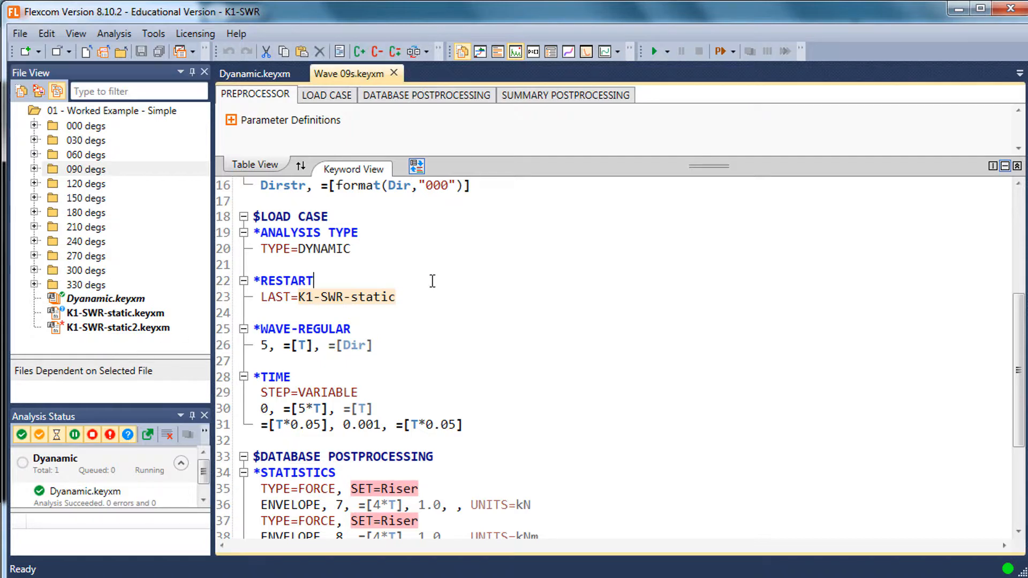
{"action": "scroll", "coordinate": [432, 281], "scroll_direction": "up", "scroll_amount": 5}
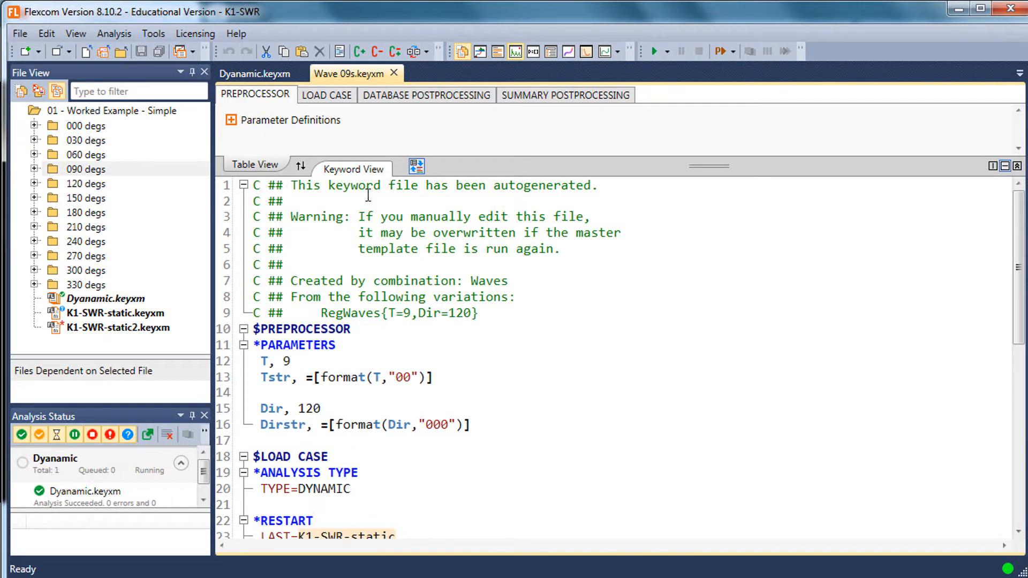
{"action": "left_click", "coordinate": [239, 74]}
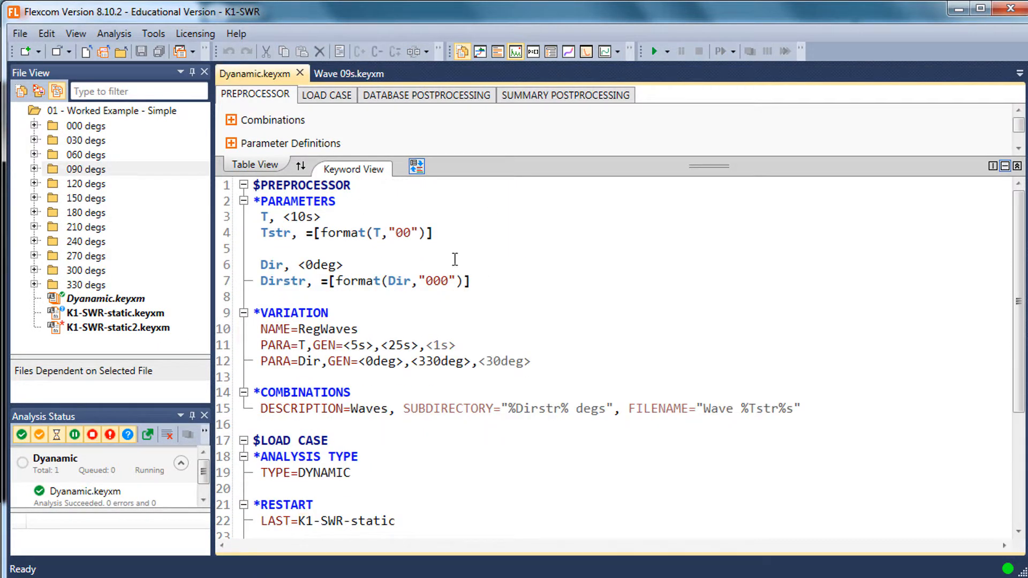
{"action": "scroll", "coordinate": [435, 395], "scroll_direction": "down", "scroll_amount": 4}
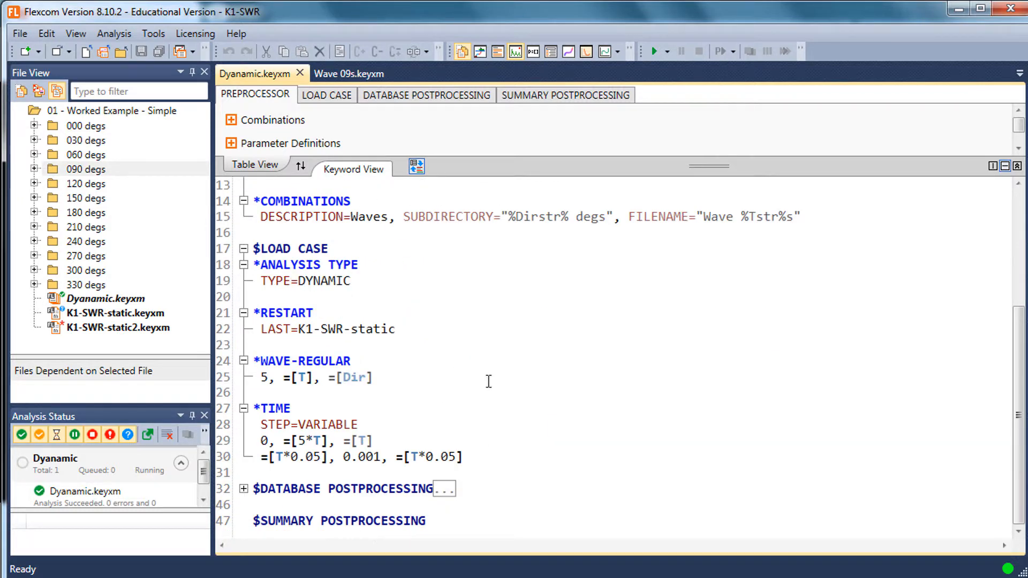
{"action": "mouse_move", "coordinate": [370, 439]}
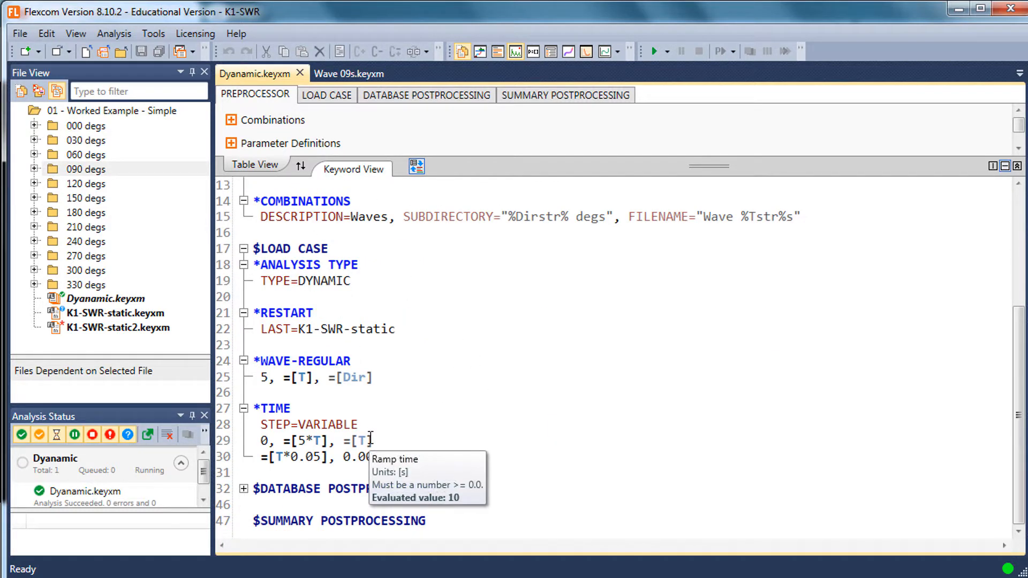
{"action": "mouse_move", "coordinate": [304, 381]}
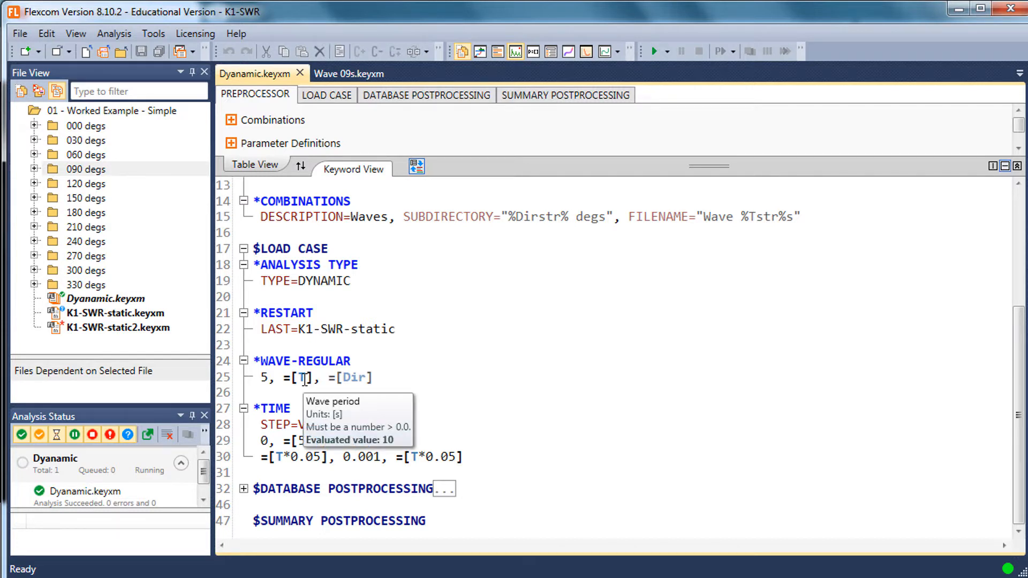
Review the *PARAMETERS, *VARIATION and *COMBINATIONS keywords in the master file, including the direction increment
{"action": "left_click", "coordinate": [458, 346]}
{"action": "scroll", "coordinate": [459, 349], "scroll_direction": "up", "scroll_amount": 4}
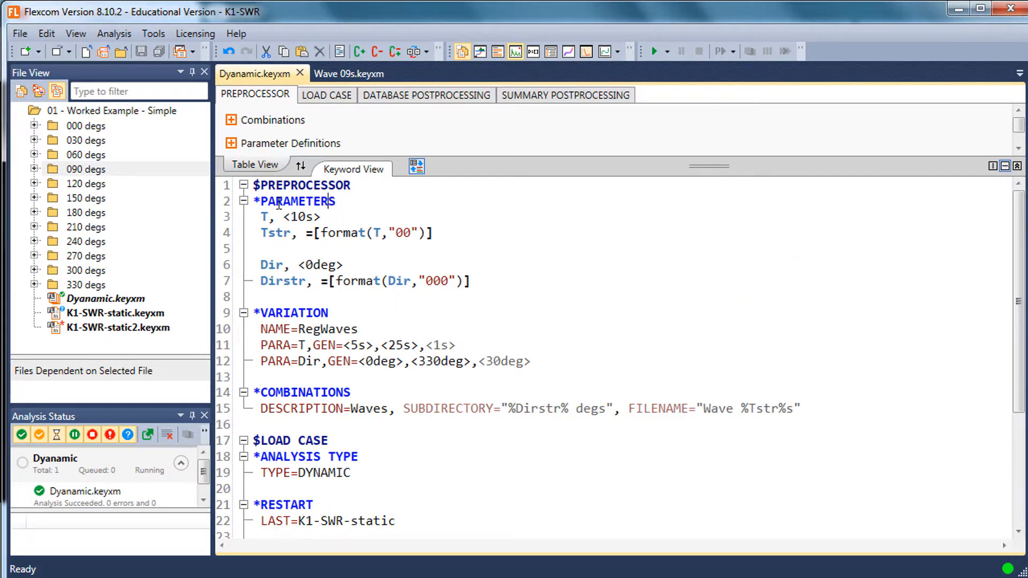
{"action": "left_click_drag", "start_coordinate": [335, 202], "coordinate": [251, 200]}
{"action": "left_click_drag", "start_coordinate": [329, 313], "coordinate": [244, 312]}
{"action": "mouse_move", "coordinate": [555, 365]}
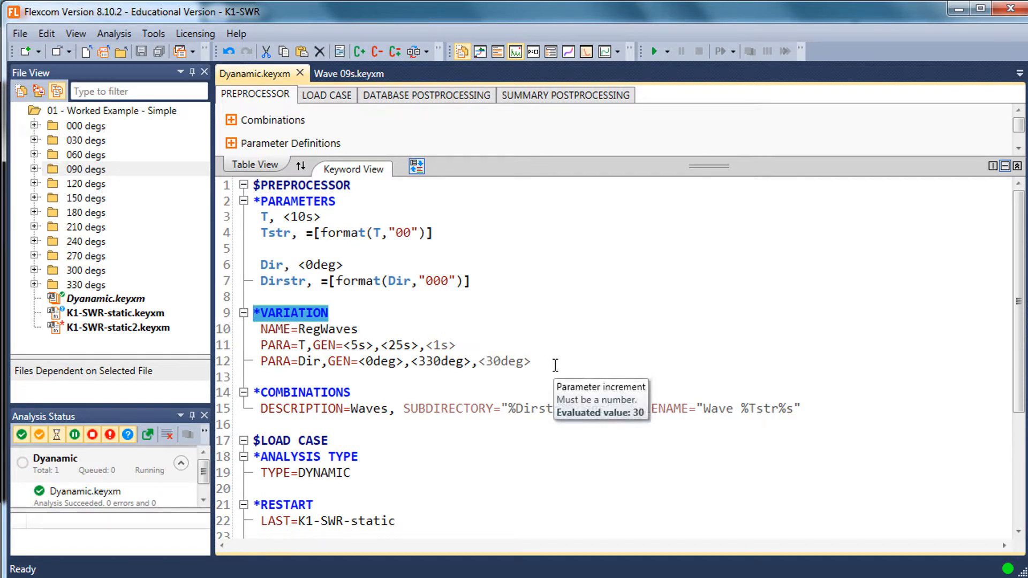
{"action": "left_click_drag", "start_coordinate": [355, 393], "coordinate": [255, 395]}
{"action": "left_click", "coordinate": [261, 425]}
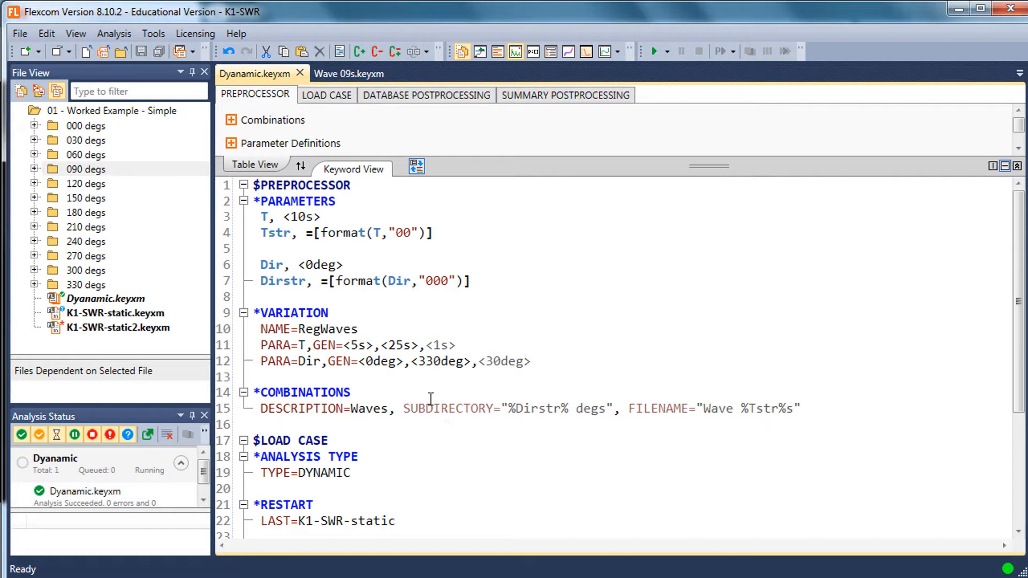
Look through the wave files in the 090 degs folder, collapse it, and recheck the *VARIATION entries in Dyanamic.keyxm
{"action": "left_click", "coordinate": [34, 168]}
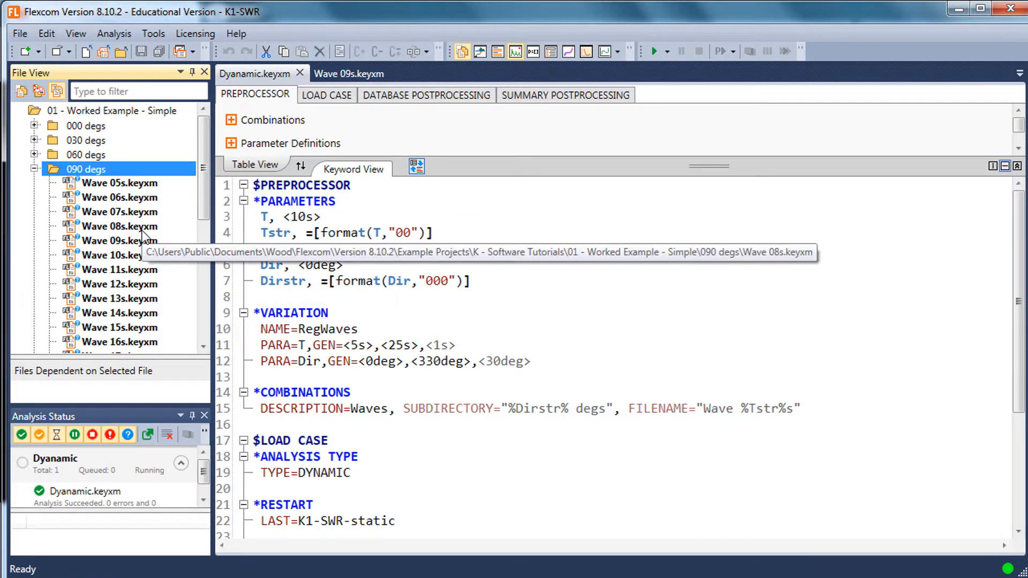
{"action": "left_click", "coordinate": [34, 168]}
{"action": "left_click", "coordinate": [448, 315]}
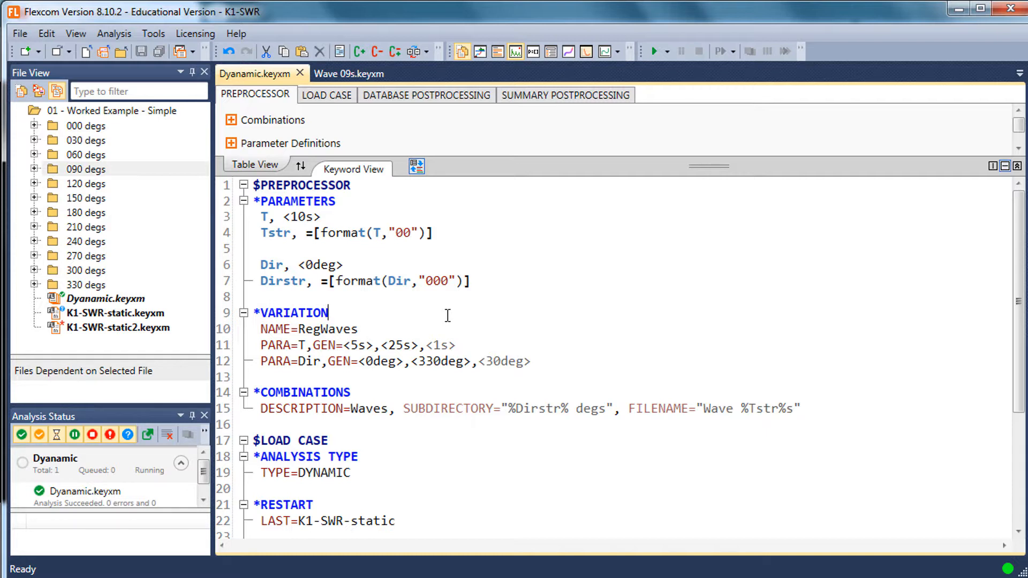
{"action": "mouse_move", "coordinate": [491, 369]}
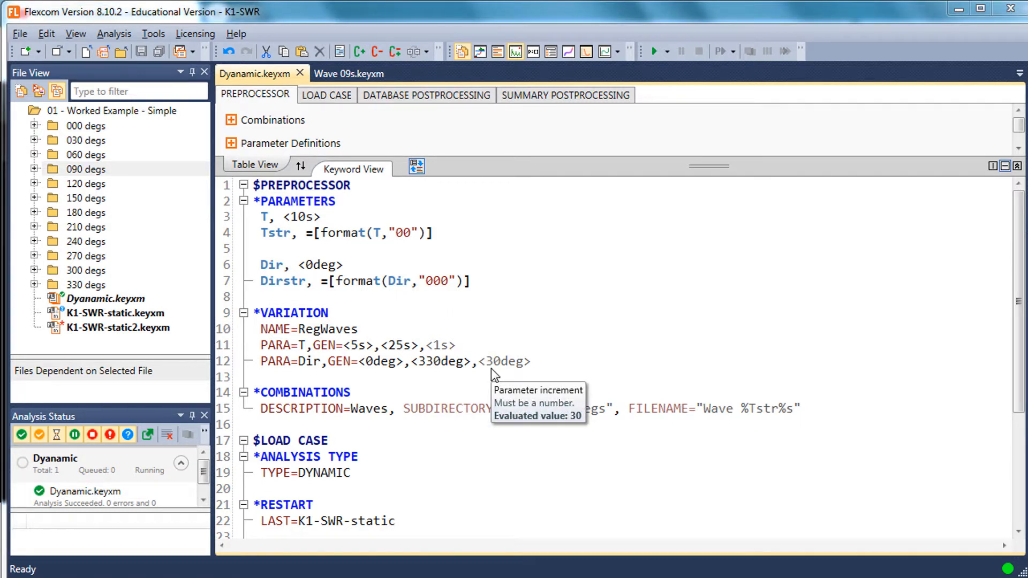
{"action": "mouse_move", "coordinate": [557, 324]}
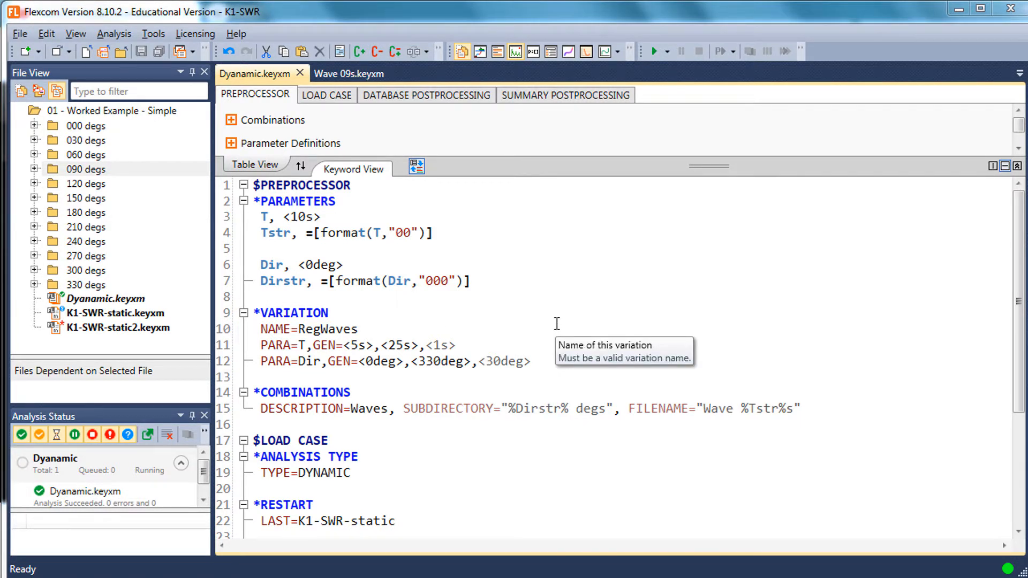